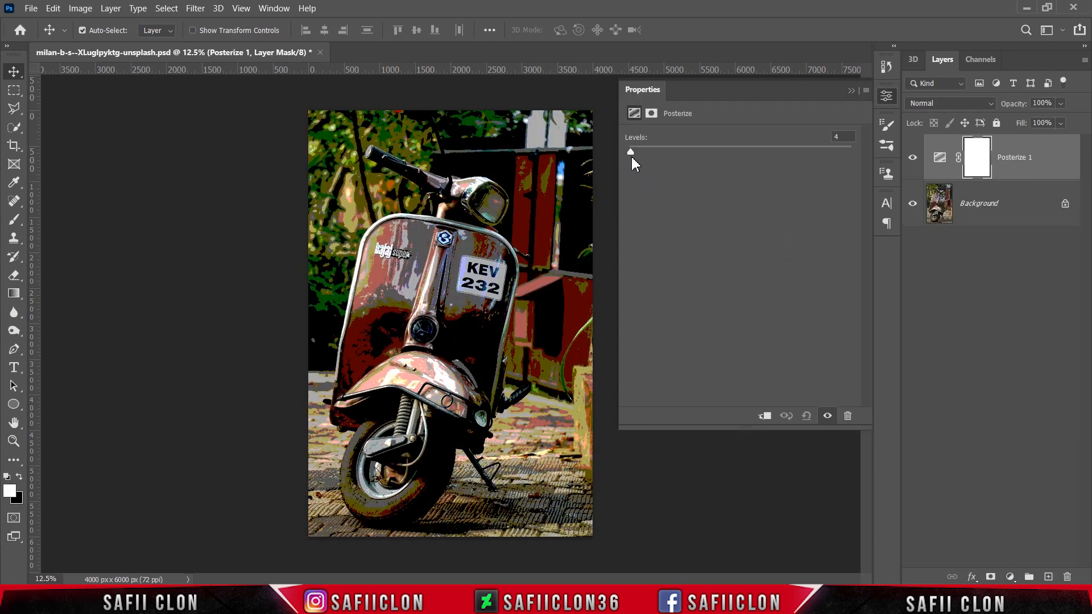
# Set the Posterize adjustment to 5 levels and compare the image with and without it.
pyautogui.moveTo(630, 152); pyautogui.dragTo(632, 151)
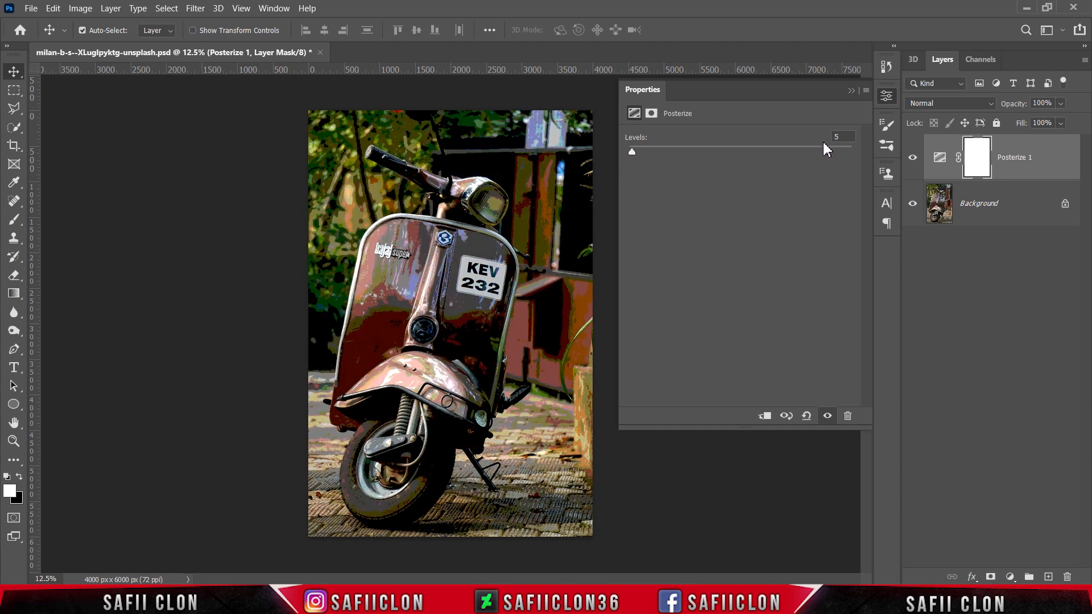
pyautogui.click(851, 91)
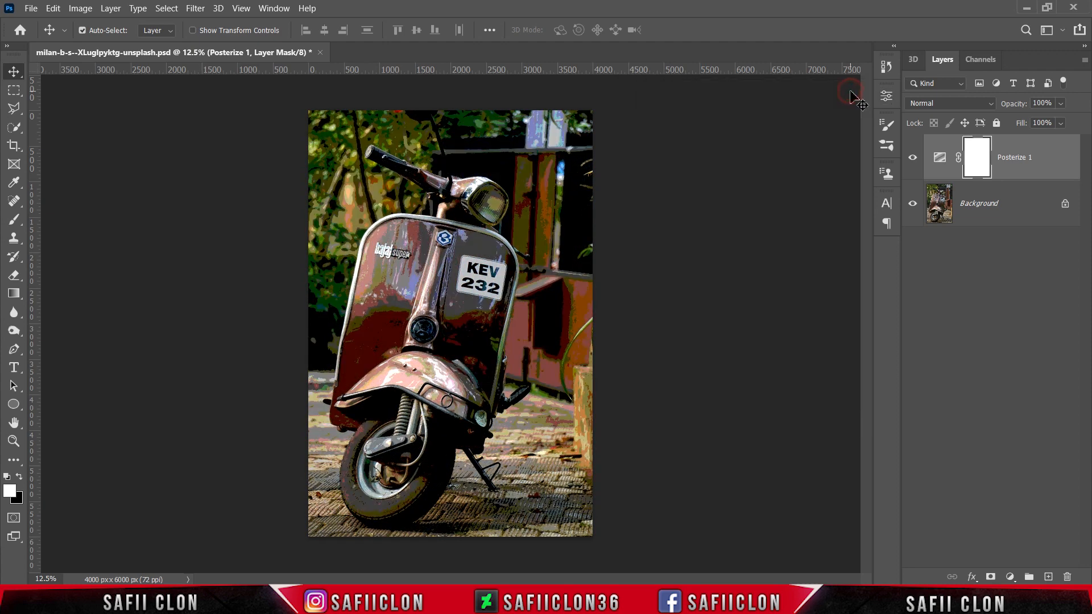
pyautogui.click(913, 157)
pyautogui.click(913, 158)
# Add a Threshold adjustment layer at level 64 and set its blend mode to Difference.
pyautogui.click(1010, 577)
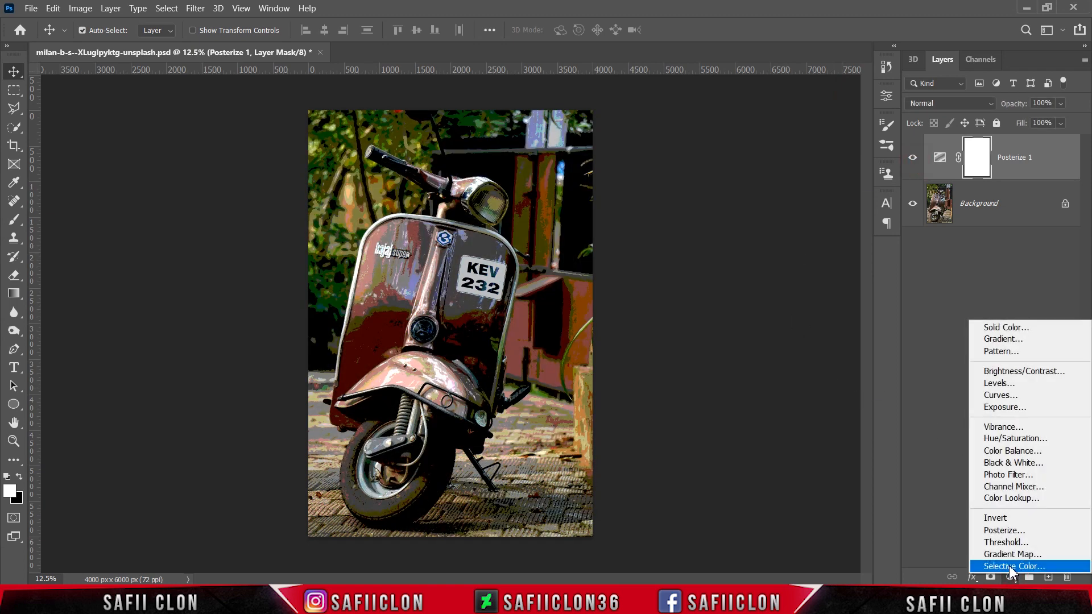
pyautogui.click(1006, 543)
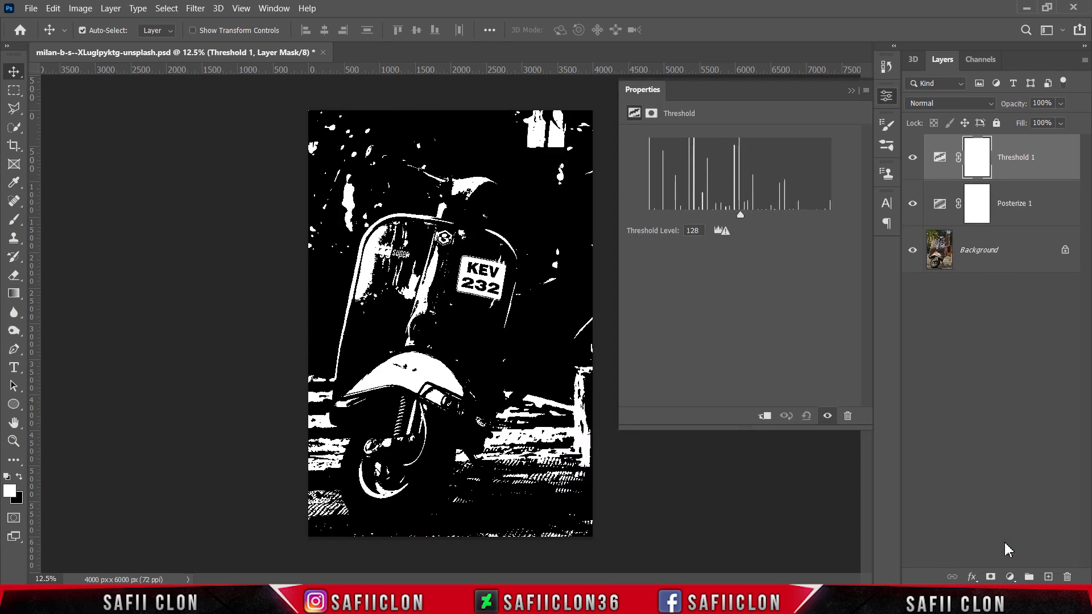
pyautogui.moveTo(740, 214); pyautogui.dragTo(695, 213)
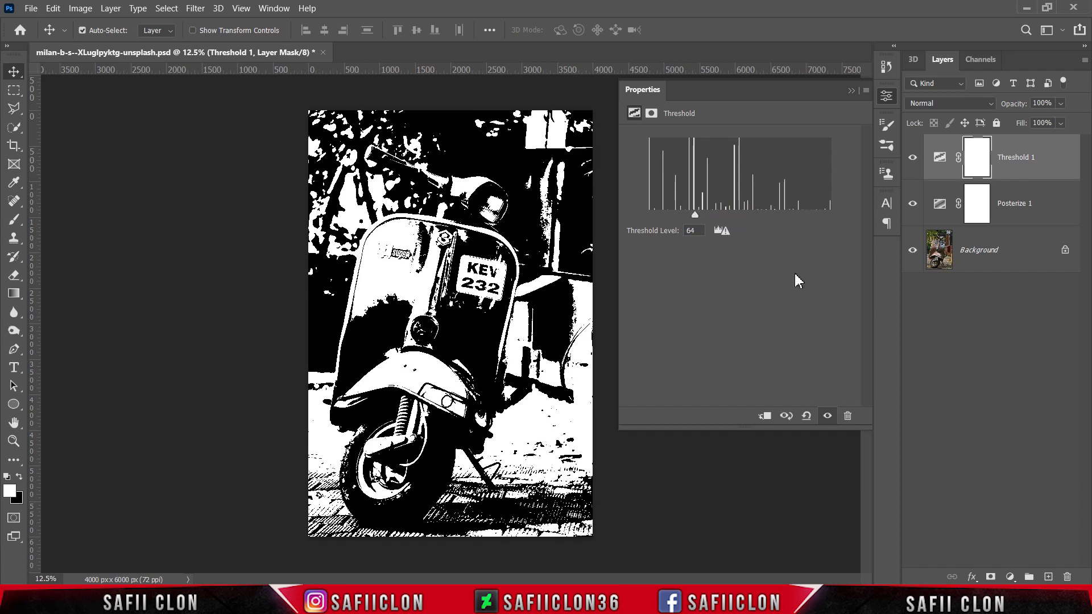
pyautogui.click(852, 90)
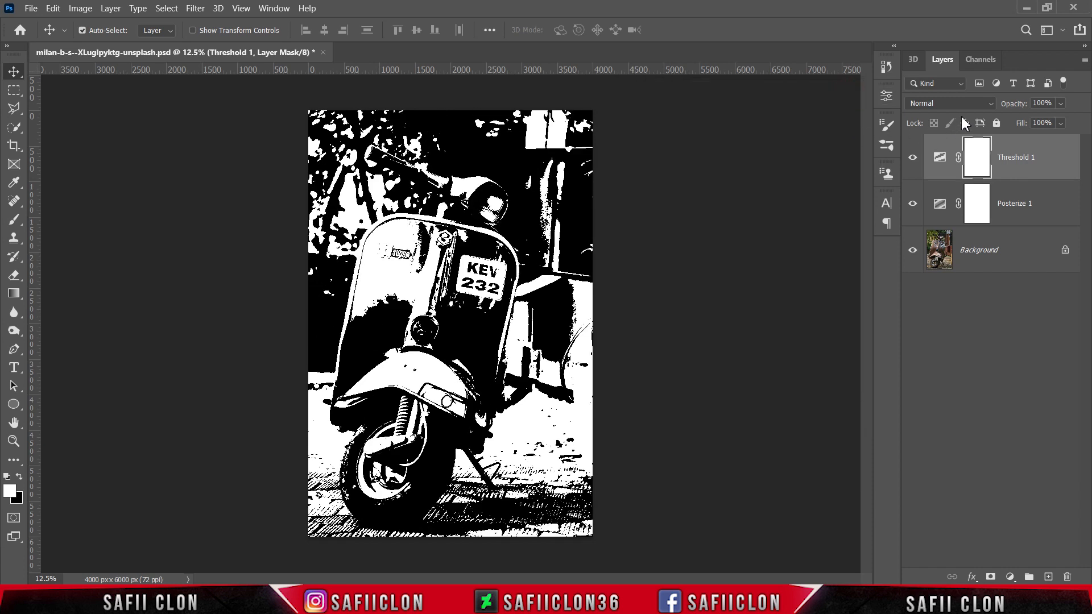
pyautogui.click(987, 104)
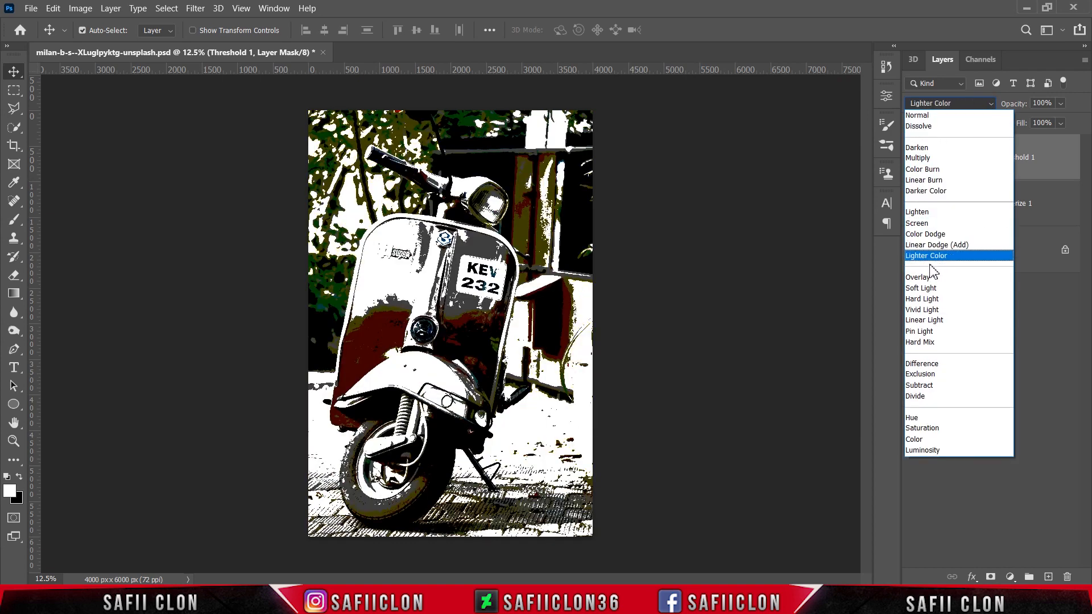
pyautogui.click(937, 365)
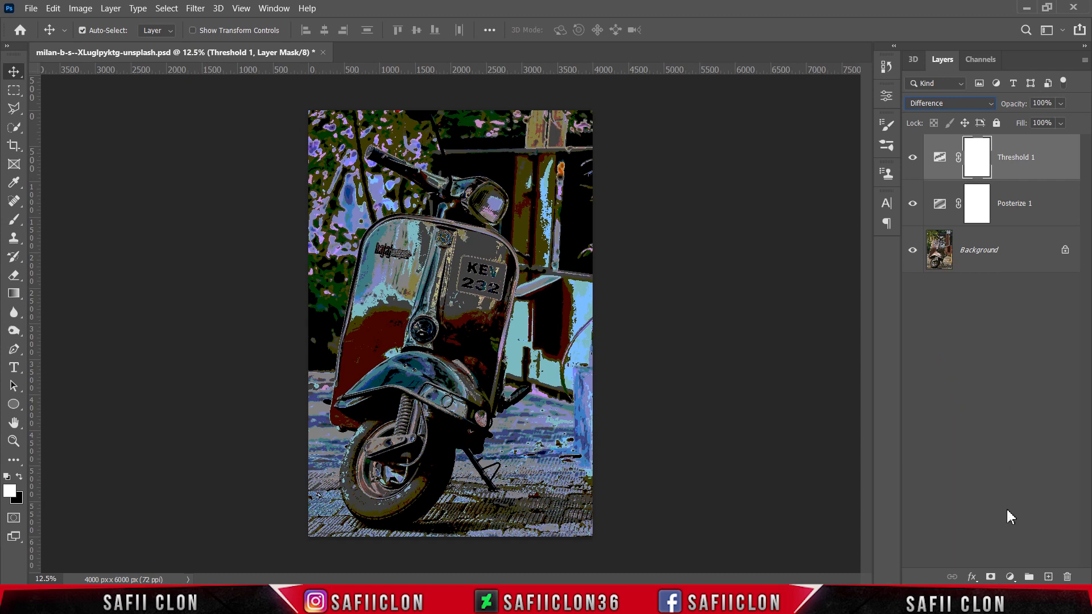
# Add an Exposure adjustment layer with Exposure +0.26 and Offset +0.0064, and compare the image with and without it.
pyautogui.click(1010, 577)
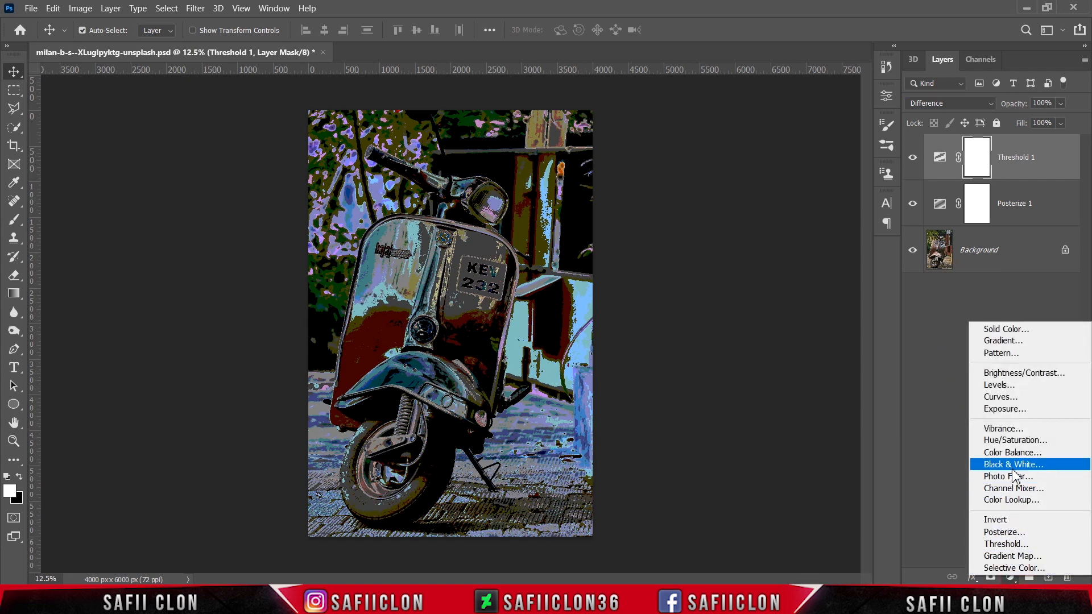
pyautogui.click(1017, 408)
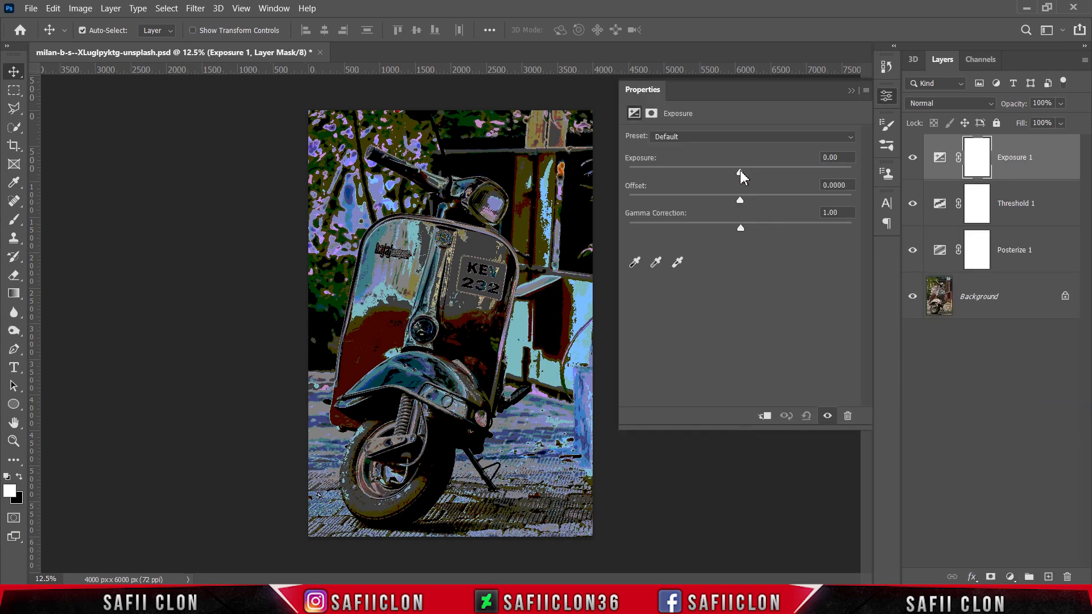
pyautogui.moveTo(741, 177); pyautogui.dragTo(744, 204)
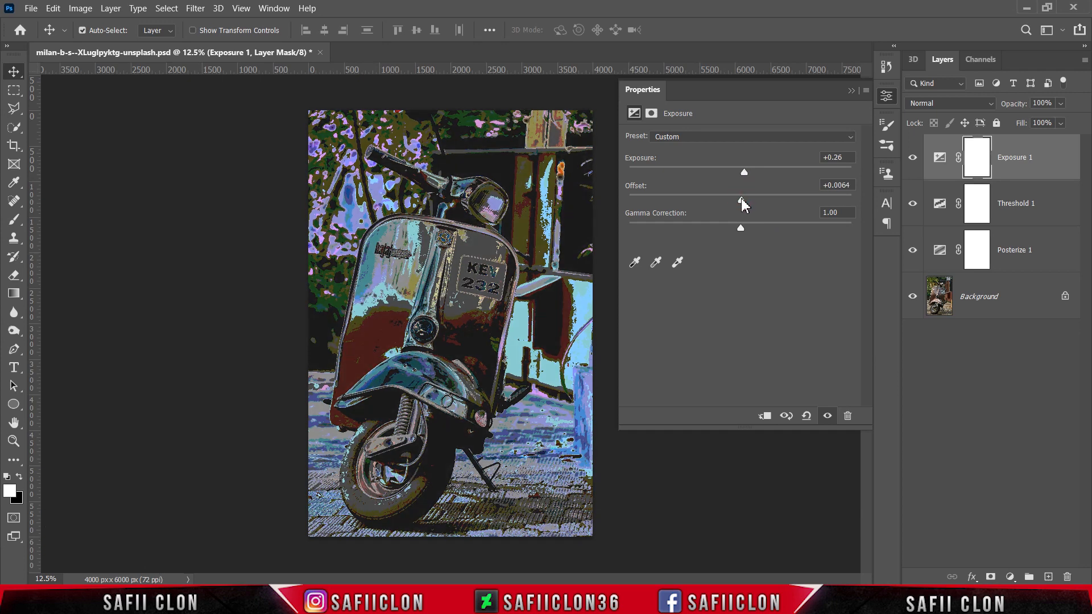
pyautogui.click(851, 89)
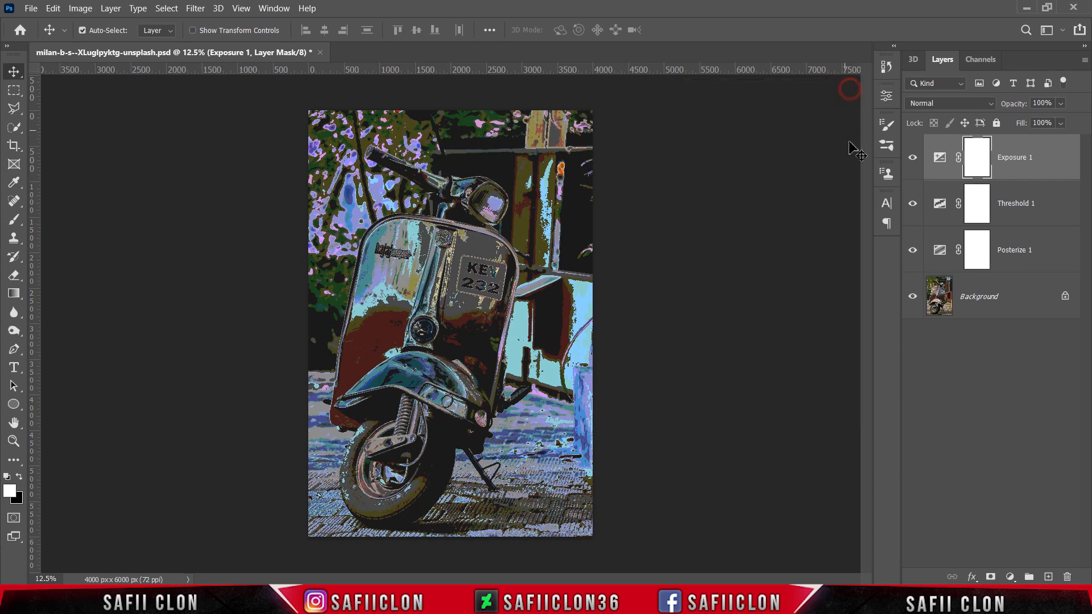
pyautogui.click(913, 158)
pyautogui.click(914, 159)
pyautogui.click(914, 159)
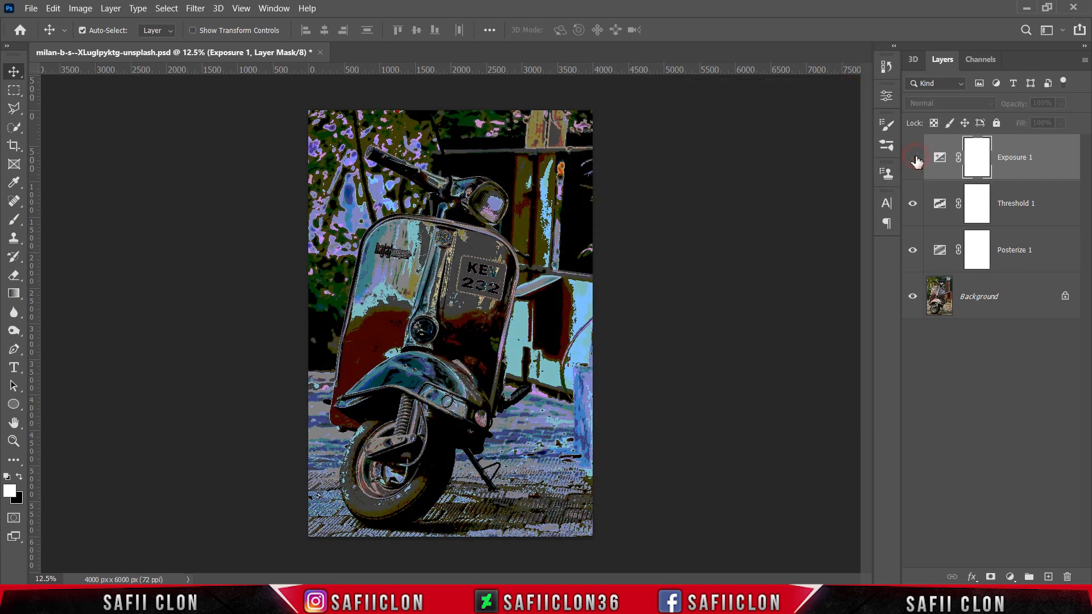
pyautogui.click(914, 158)
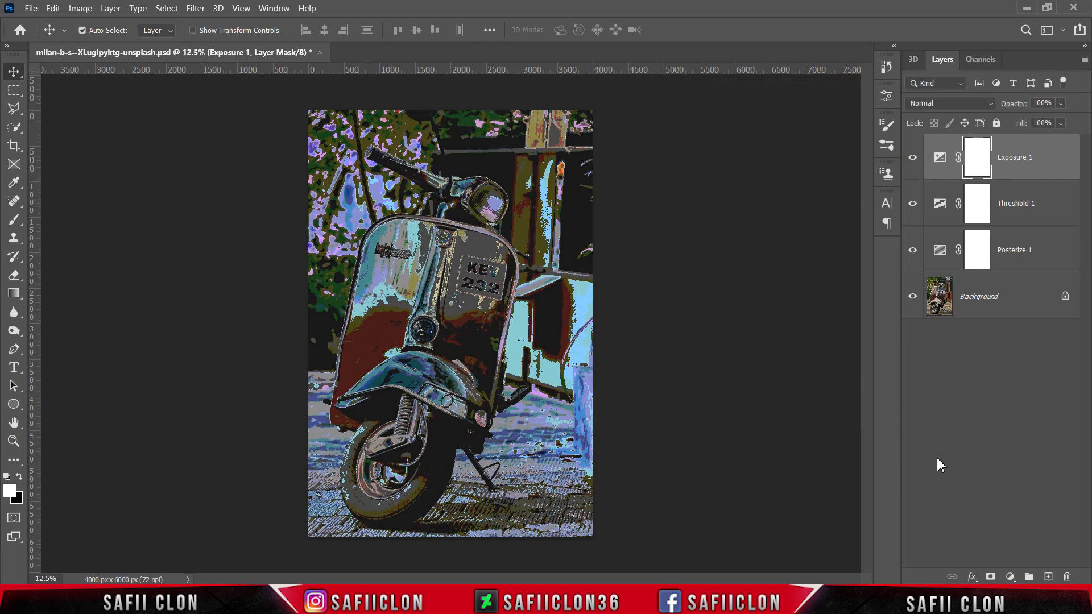
# Add a Selective Color adjustment layer and set the Reds to Cyan -67, Magenta +35, Yellow +8 and Black +11.
pyautogui.click(1011, 578)
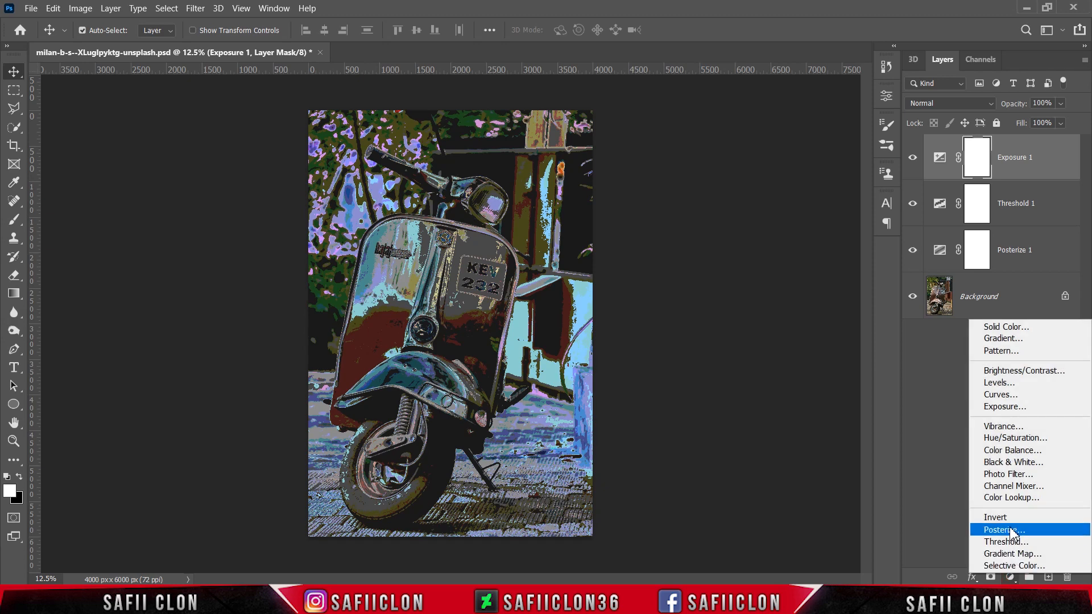
pyautogui.click(1004, 566)
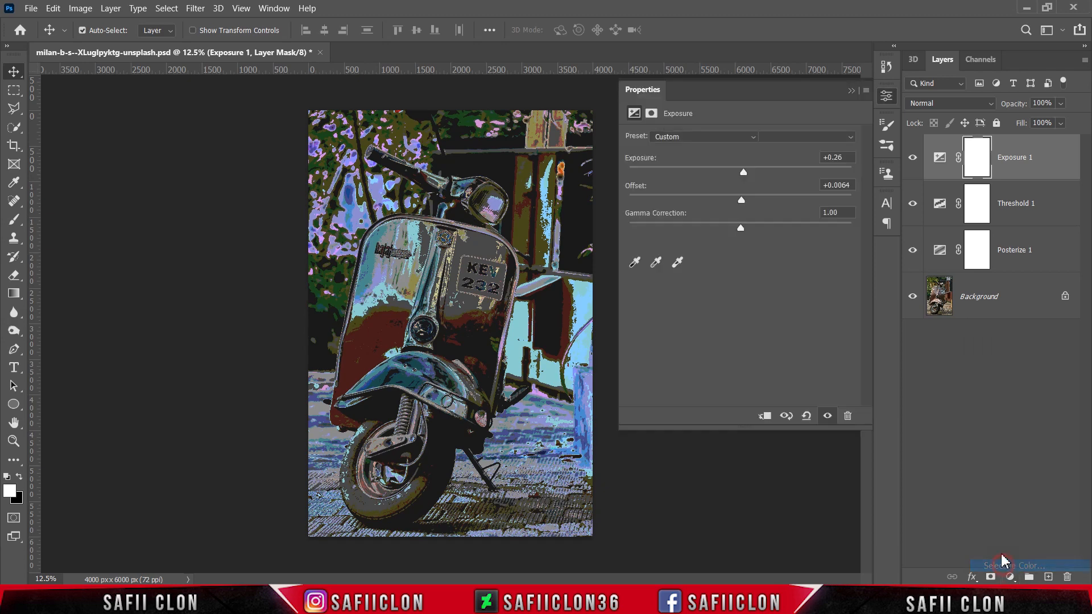
pyautogui.click(722, 153)
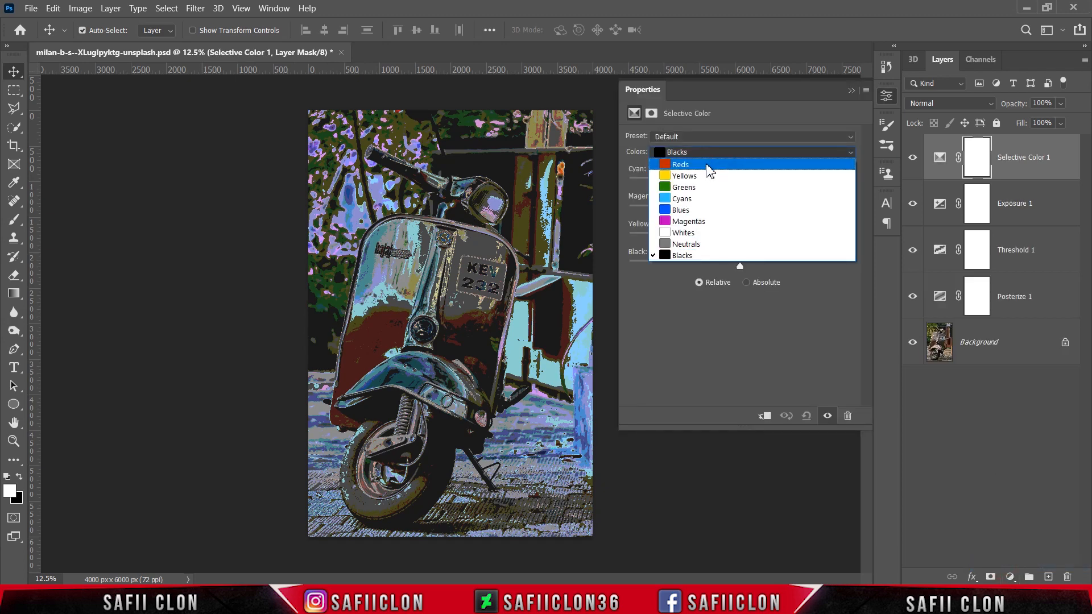
pyautogui.click(708, 166)
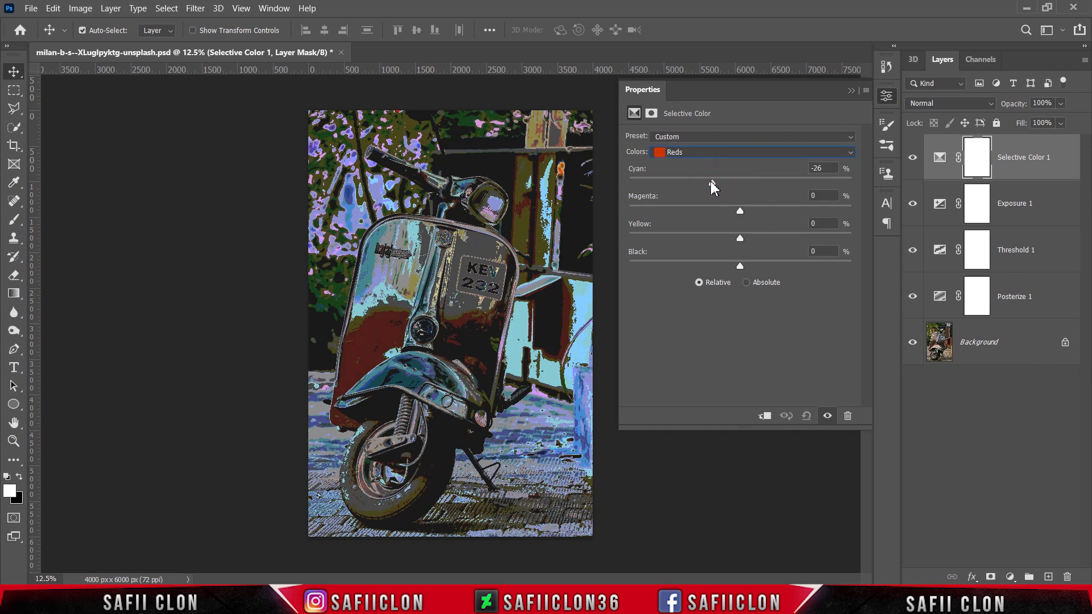
pyautogui.moveTo(703, 179); pyautogui.dragTo(666, 173)
pyautogui.moveTo(740, 238); pyautogui.dragTo(743, 243)
pyautogui.moveTo(741, 266); pyautogui.dragTo(752, 268)
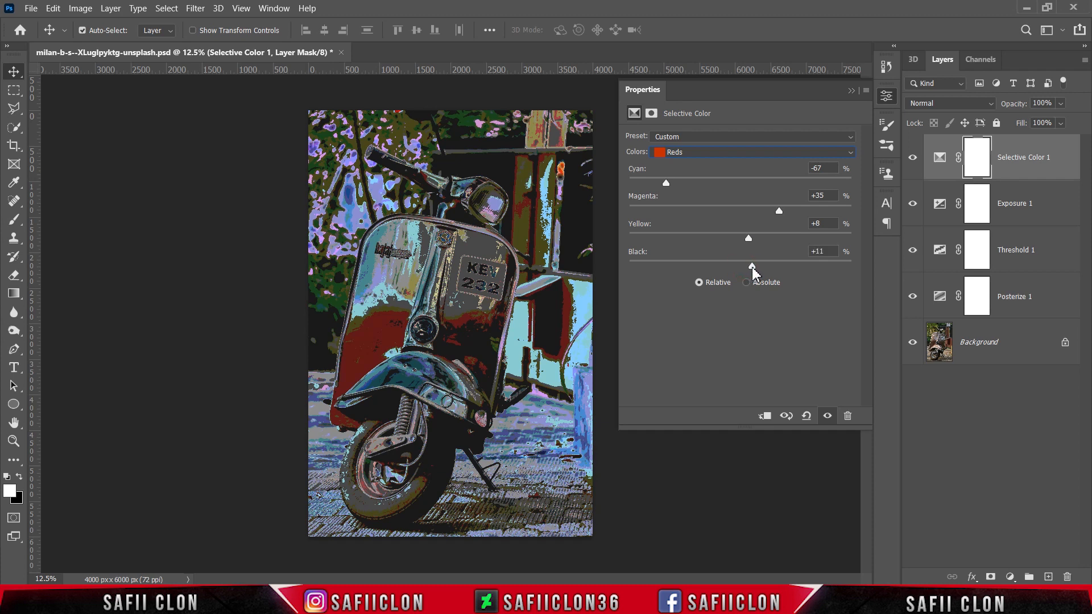
# Set the Yellows in Selective Color to Cyan -81 and Magenta -50, and raise their Yellow and Black amounts.
pyautogui.click(717, 152)
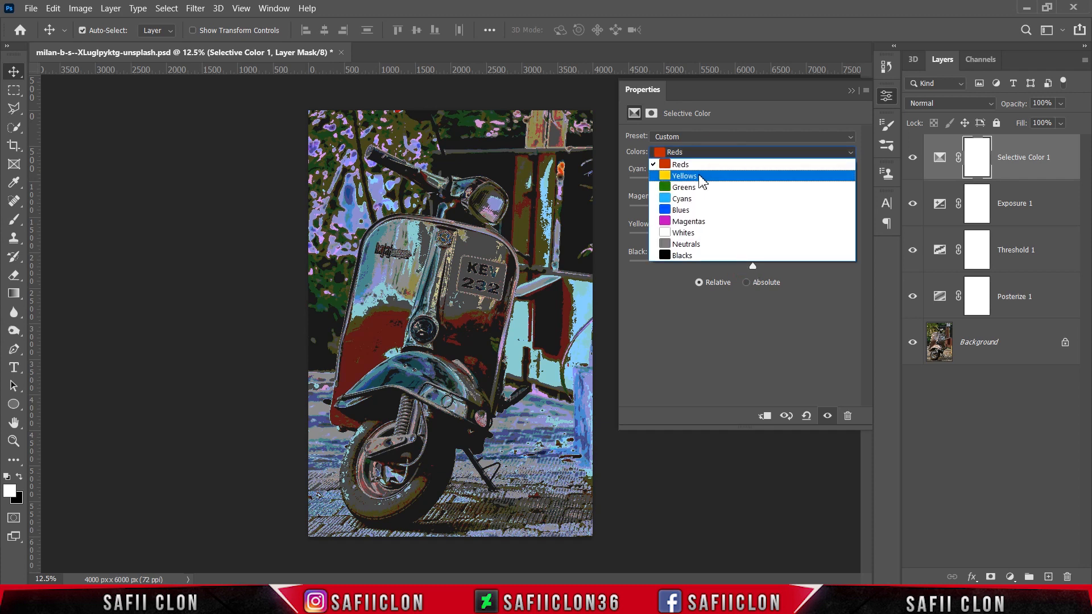
pyautogui.click(703, 178)
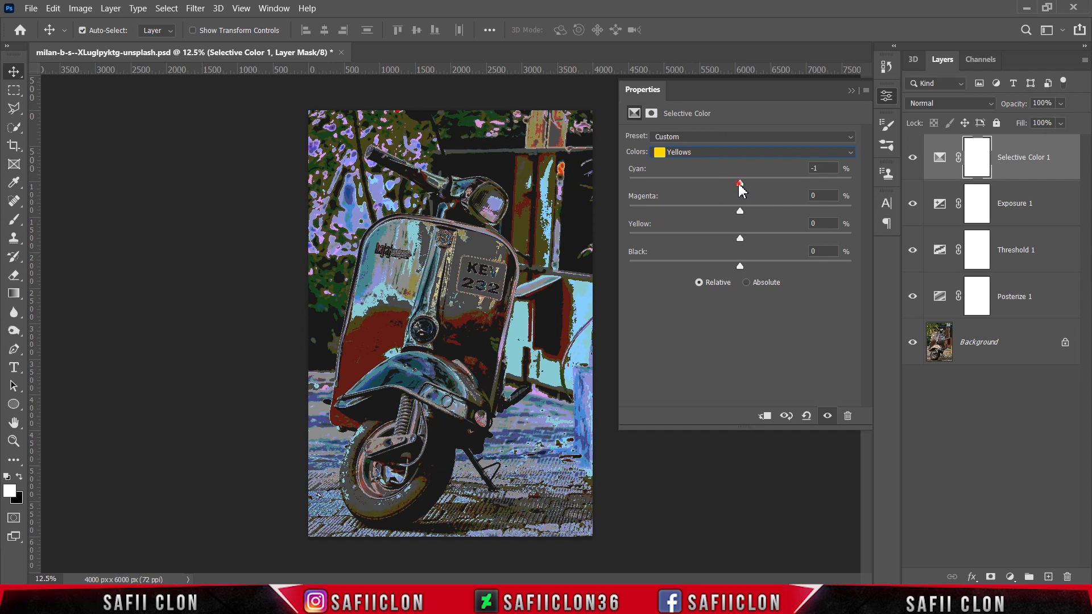
pyautogui.moveTo(739, 184); pyautogui.dragTo(684, 205)
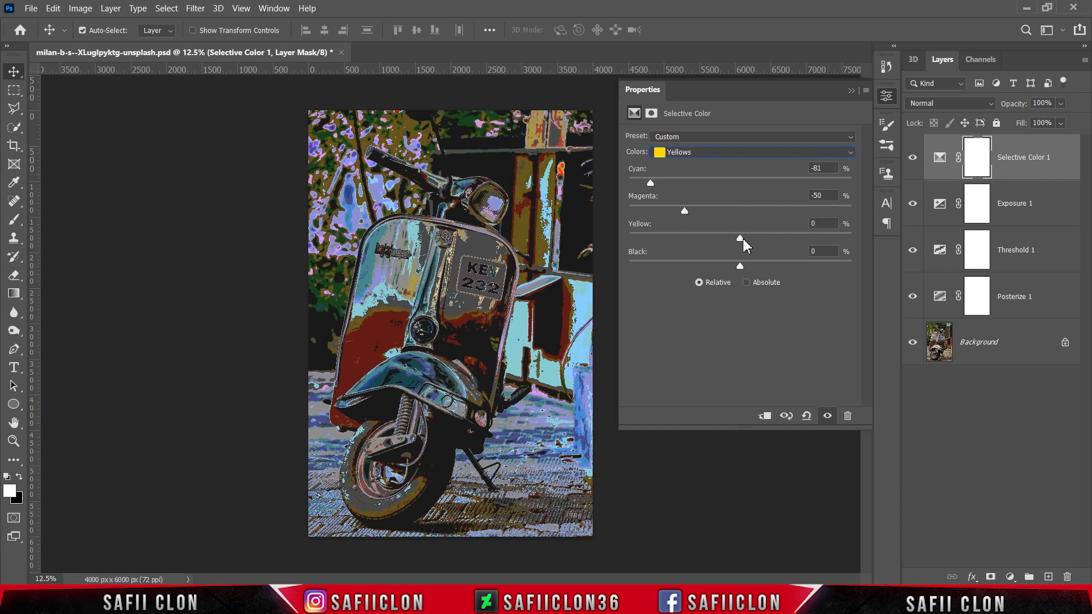
pyautogui.moveTo(741, 239); pyautogui.dragTo(805, 243)
pyautogui.moveTo(742, 267); pyautogui.dragTo(766, 271)
# Adjust the Greens in Selective Color, strongly raising Cyan, slightly raising Black and shifting Magenta and Yellow.
pyautogui.click(722, 152)
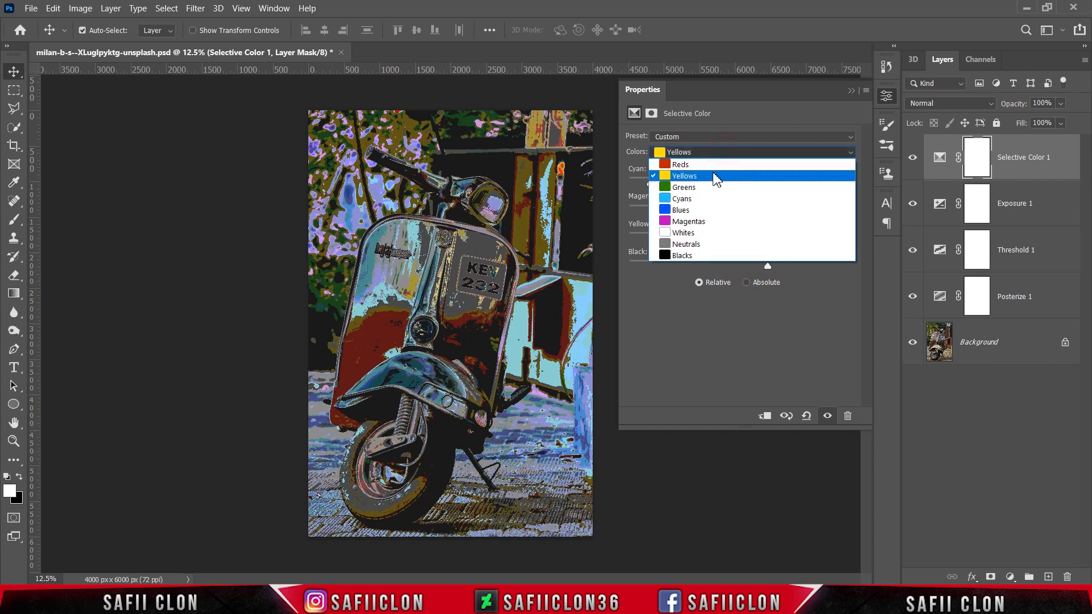
pyautogui.click(713, 187)
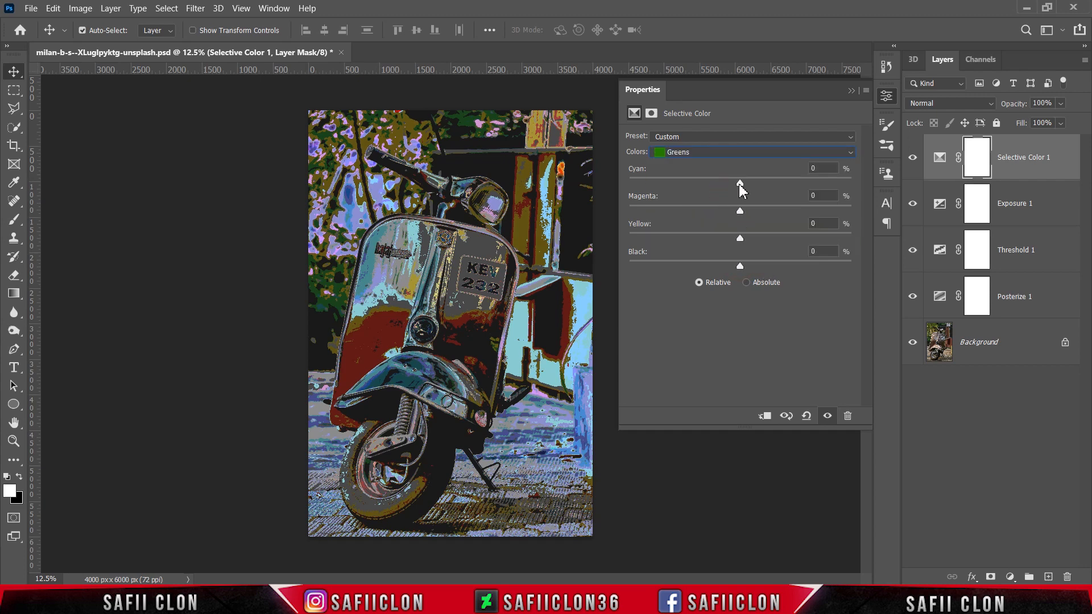
pyautogui.moveTo(739, 183); pyautogui.dragTo(831, 180)
pyautogui.moveTo(741, 210); pyautogui.dragTo(695, 237)
pyautogui.moveTo(740, 266)
pyautogui.mouseDown()
pyautogui.moveTo(710, 267)
pyautogui.moveTo(757, 266)
pyautogui.mouseUp()
# Set the Cyans in Selective Color to Cyan +49 and Magenta +19, strongly lower their Yellow and raise their Black.
pyautogui.click(765, 155)
pyautogui.click(688, 204)
pyautogui.moveTo(739, 183); pyautogui.dragTo(795, 190)
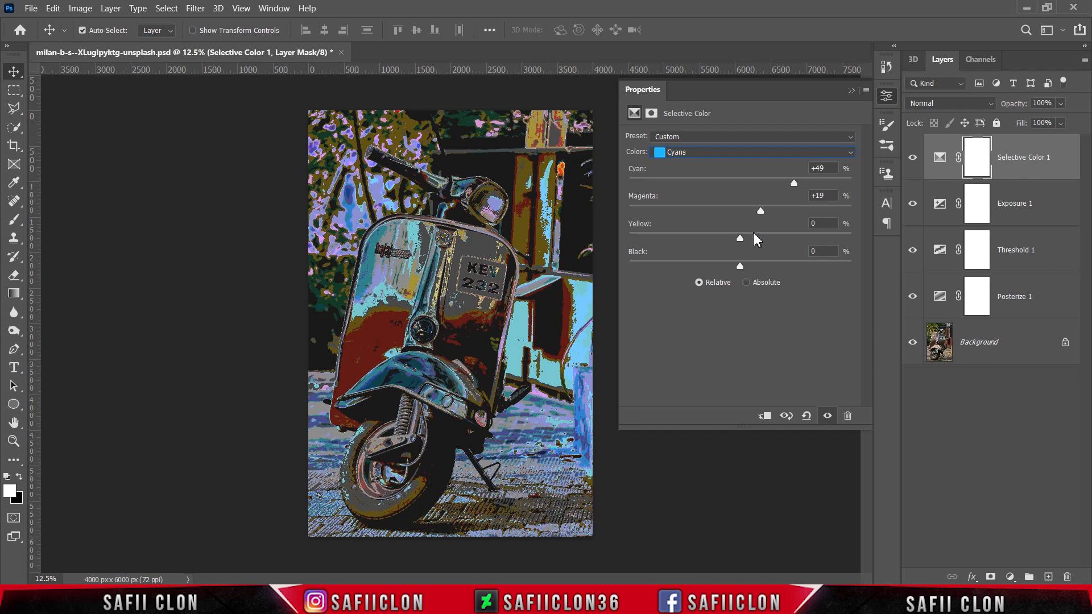
pyautogui.moveTo(740, 237); pyautogui.dragTo(662, 238)
pyautogui.moveTo(740, 266); pyautogui.dragTo(784, 267)
# Set the Blues in Selective Color to Cyan +88, Magenta -81 and Yellow -100, and raise their Black amount.
pyautogui.click(746, 161)
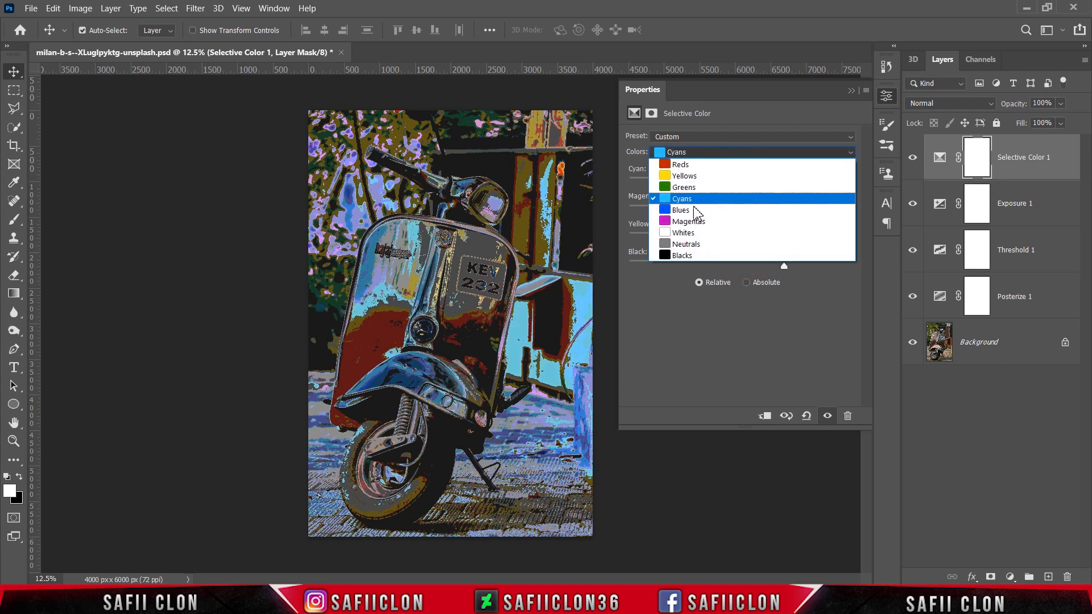
pyautogui.click(683, 214)
pyautogui.moveTo(740, 182); pyautogui.dragTo(839, 183)
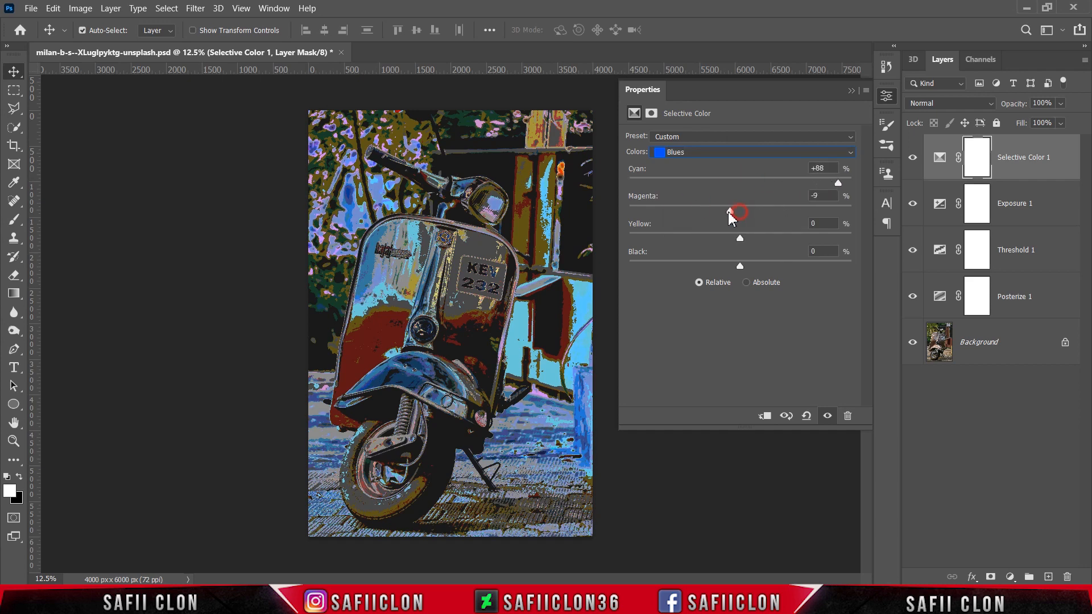
pyautogui.moveTo(730, 212); pyautogui.dragTo(653, 209)
pyautogui.moveTo(740, 238); pyautogui.dragTo(629, 237)
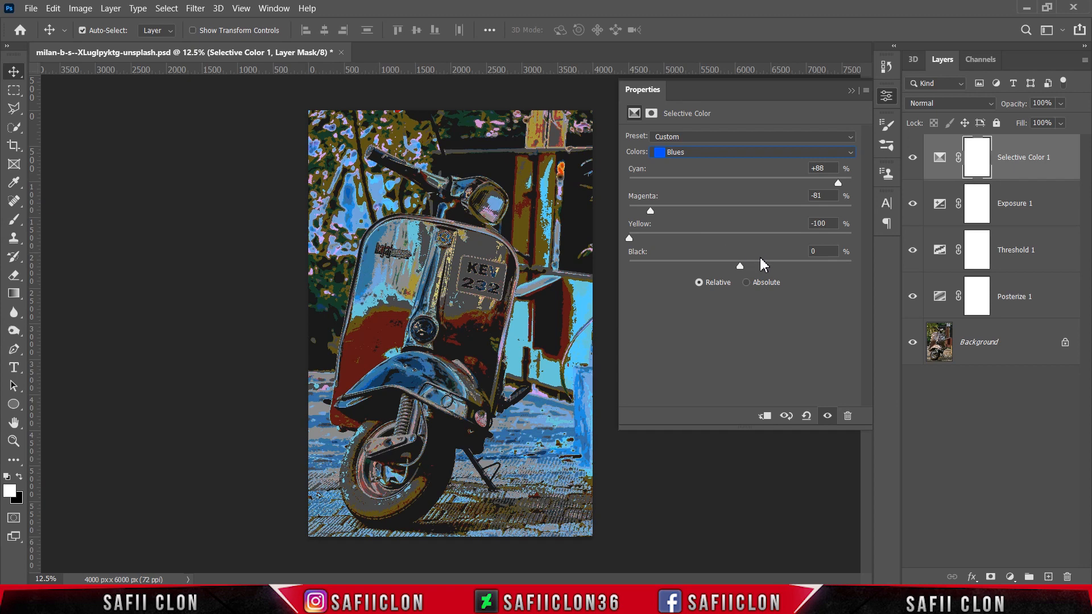
pyautogui.moveTo(741, 266); pyautogui.dragTo(766, 269)
# Lower the Cyan, Magenta, Yellow and Black amounts of the Whites in Selective Color.
pyautogui.click(721, 154)
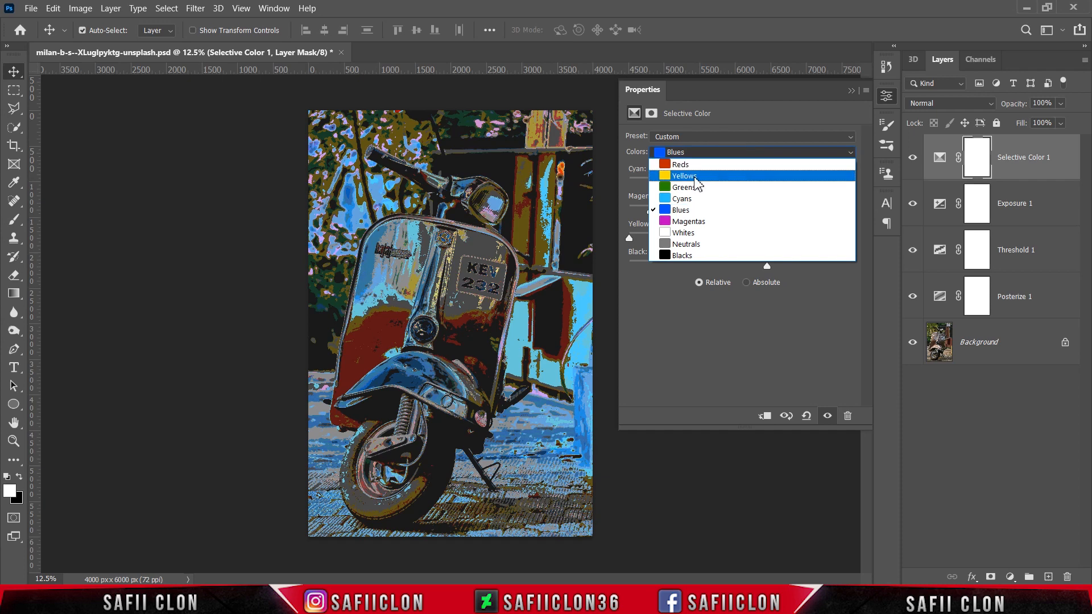
pyautogui.click(695, 234)
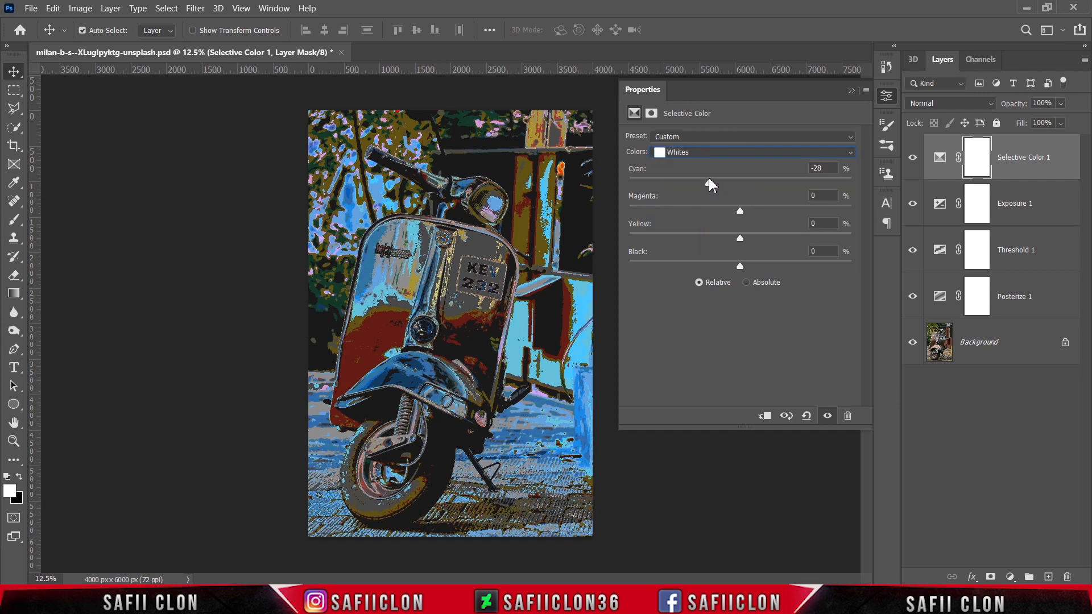
pyautogui.moveTo(740, 211); pyautogui.dragTo(730, 215)
pyautogui.moveTo(740, 238); pyautogui.dragTo(698, 237)
pyautogui.moveTo(740, 266); pyautogui.dragTo(710, 267)
# Slightly lower the Yellow of the Neutrals and compare the image with and without the Selective Color layer.
pyautogui.click(744, 152)
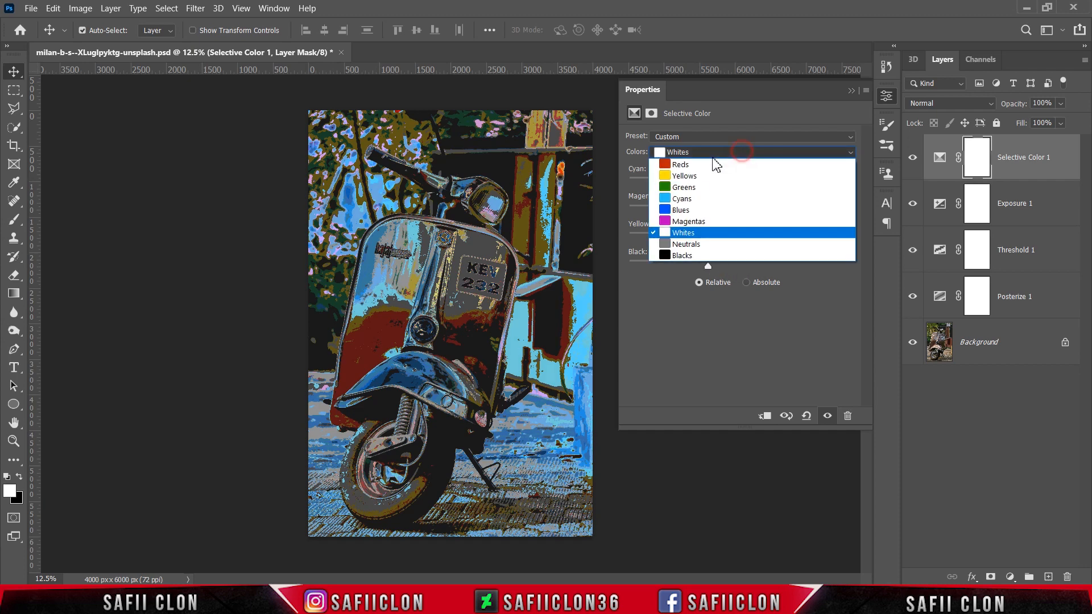
pyautogui.click(693, 244)
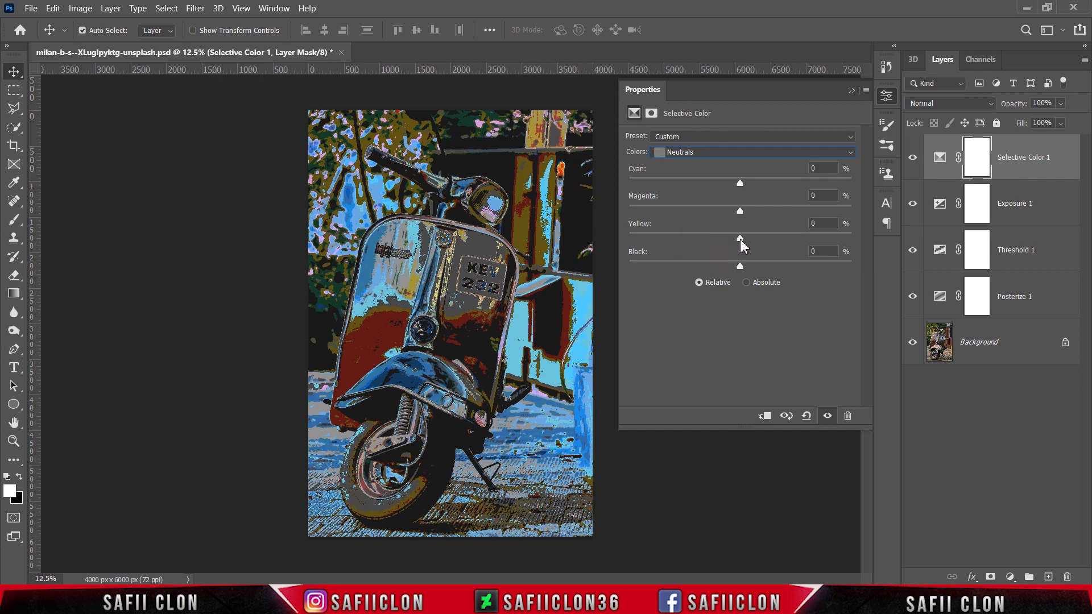
pyautogui.moveTo(740, 240); pyautogui.dragTo(735, 243)
pyautogui.click(852, 91)
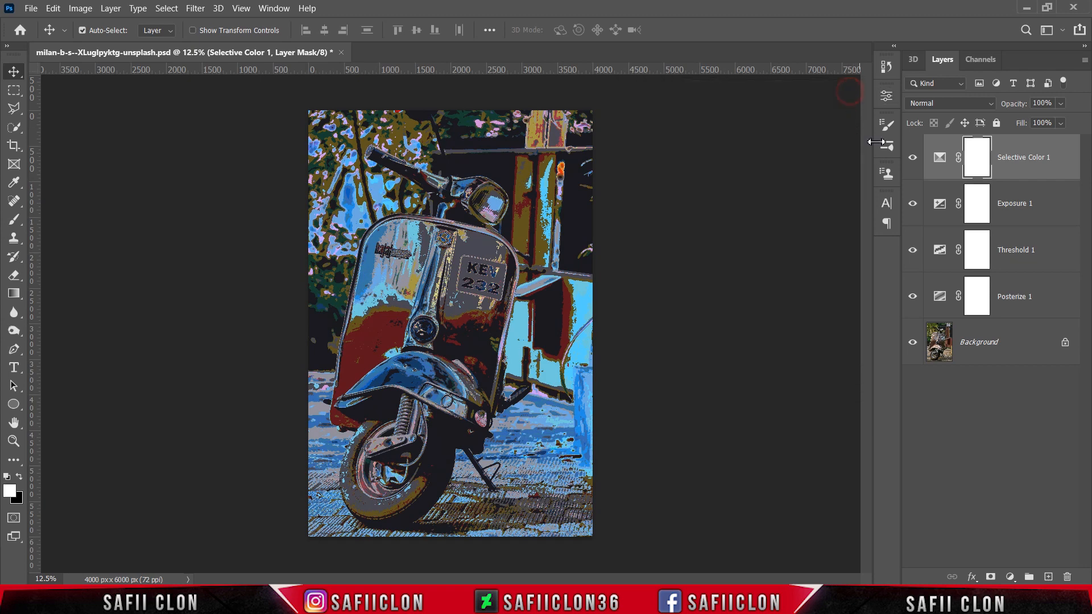
pyautogui.click(913, 159)
pyautogui.click(913, 160)
pyautogui.click(913, 159)
pyautogui.click(913, 160)
# Add a Levels adjustment layer with black input 5, midtone 1.15 and white input 242, and compare the image with and without it.
pyautogui.click(1010, 576)
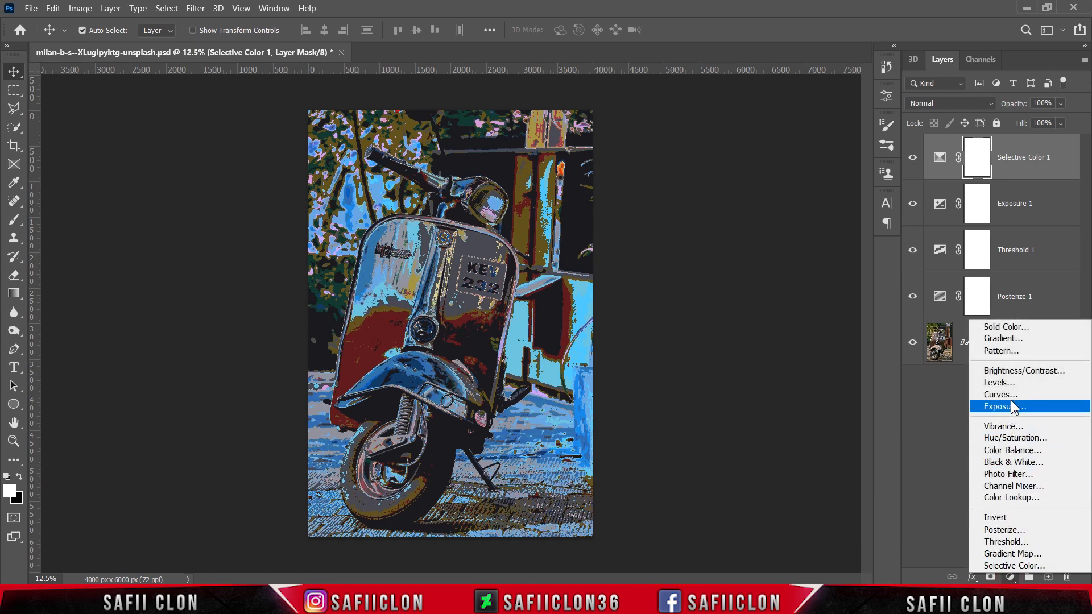
pyautogui.click(999, 382)
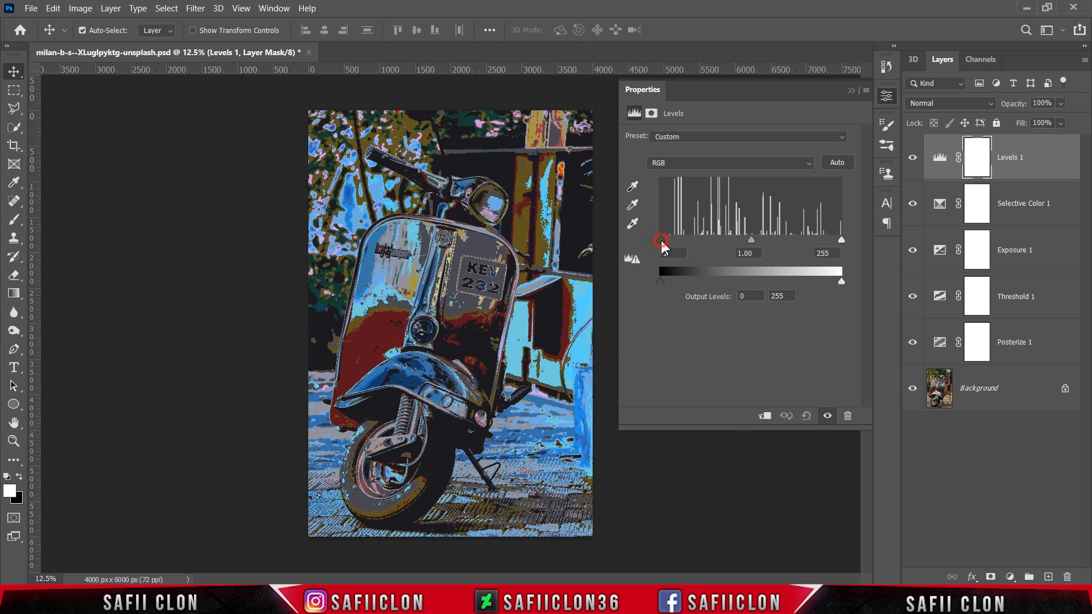
pyautogui.moveTo(662, 241); pyautogui.dragTo(664, 241)
pyautogui.moveTo(756, 243)
pyautogui.mouseDown()
pyautogui.moveTo(736, 243)
pyautogui.moveTo(759, 244)
pyautogui.moveTo(748, 243)
pyautogui.mouseUp()
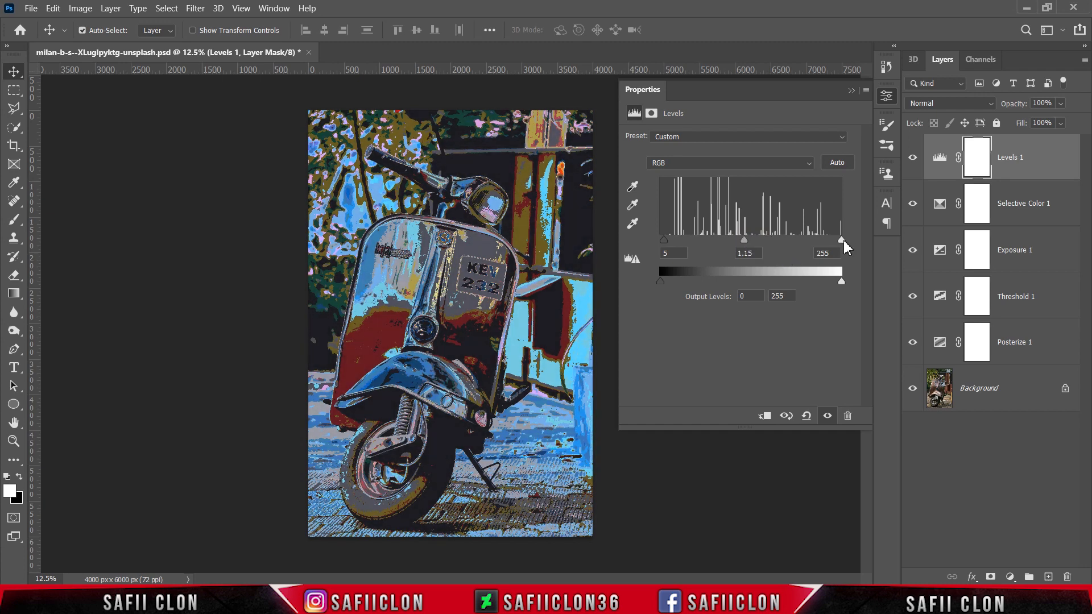
pyautogui.moveTo(842, 240)
pyautogui.mouseDown()
pyautogui.moveTo(820, 241)
pyautogui.moveTo(834, 241)
pyautogui.mouseUp()
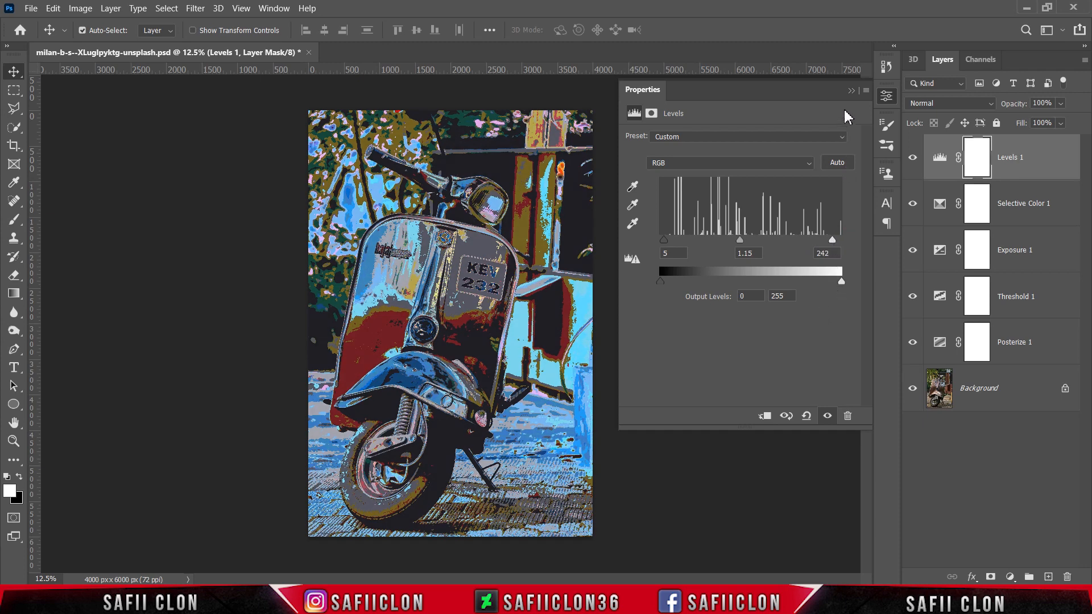
pyautogui.click(852, 93)
pyautogui.click(913, 159)
pyautogui.click(914, 159)
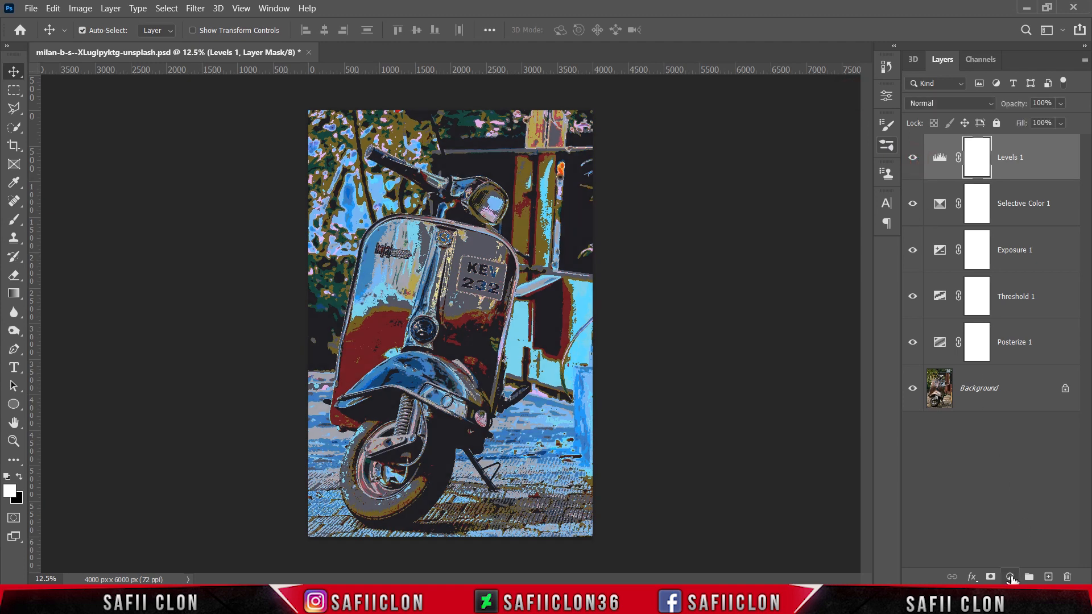
# Add a Color Lookup adjustment layer using the 2Strip.look 3D LUT.
pyautogui.click(1010, 577)
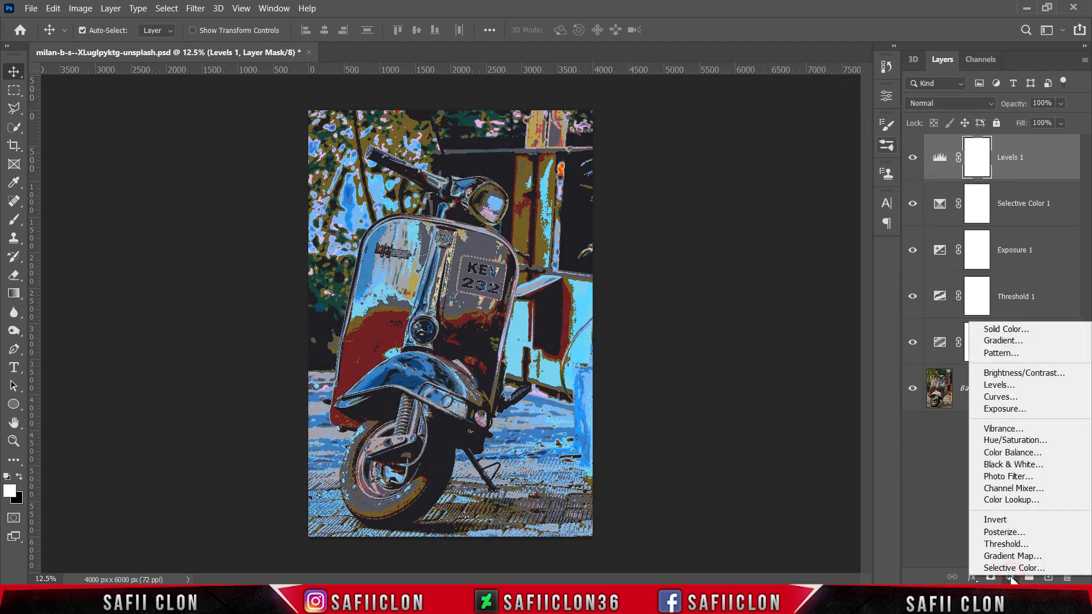
pyautogui.click(1010, 501)
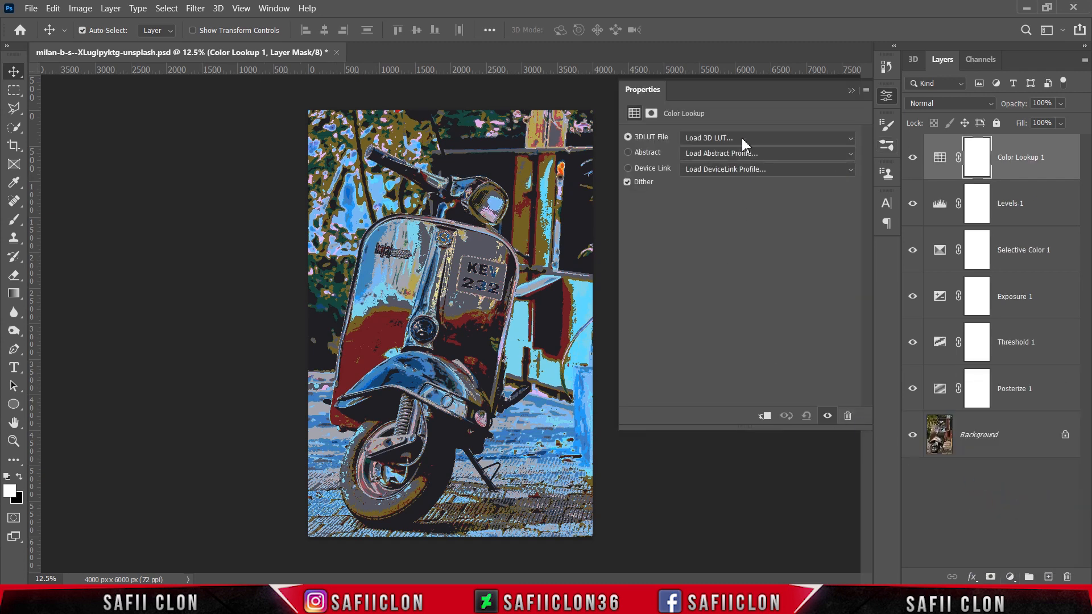
pyautogui.click(743, 139)
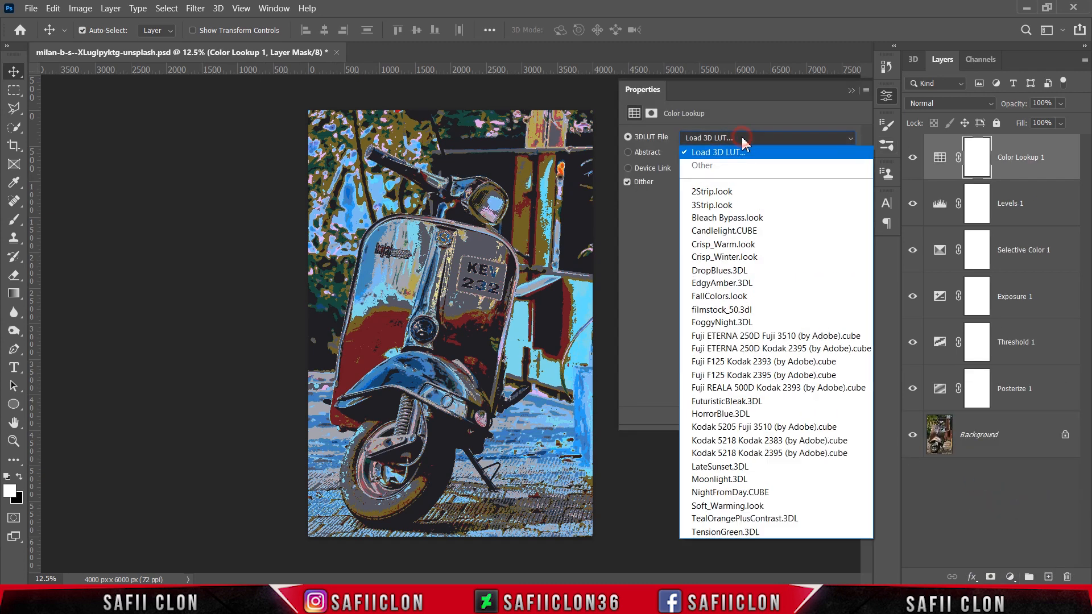
pyautogui.click(717, 192)
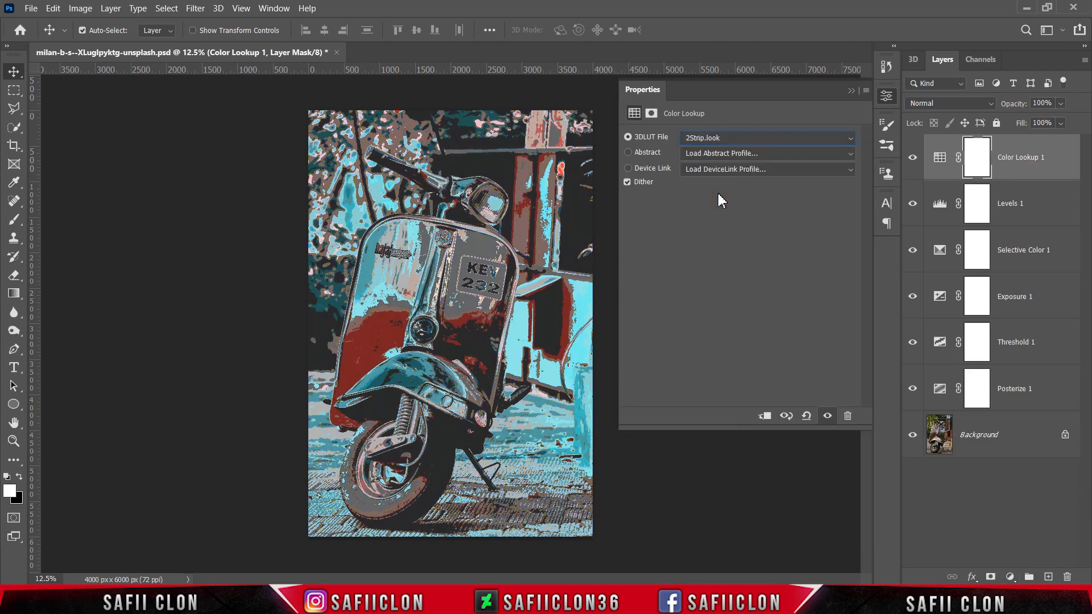
# Reduce the Color Lookup layer's opacity to 47% and compare the image with and without it.
pyautogui.click(851, 91)
pyautogui.click(1062, 105)
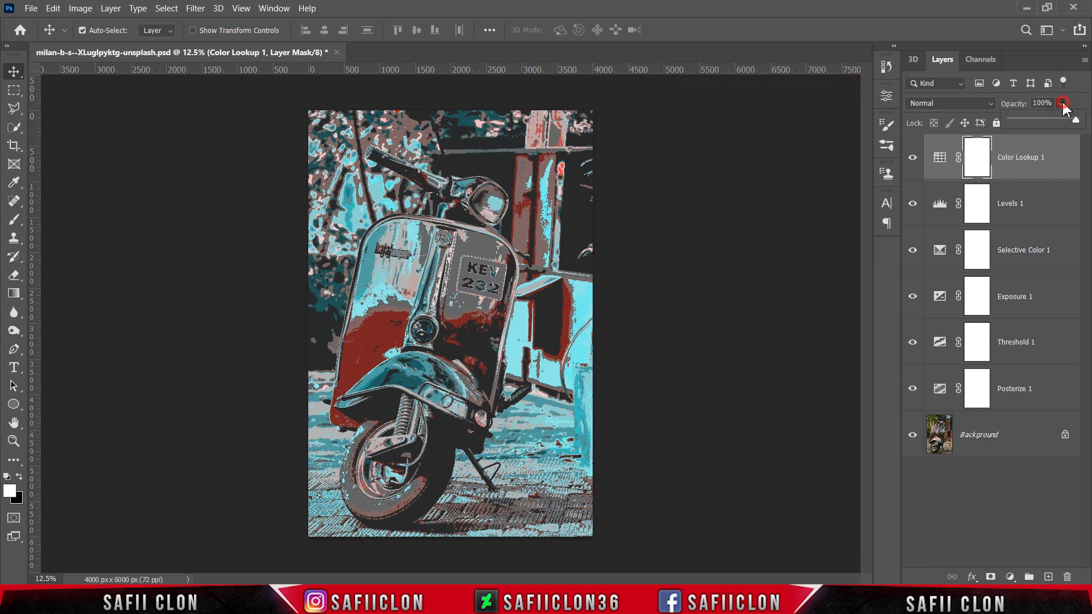
pyautogui.moveTo(1077, 123); pyautogui.dragTo(1054, 124)
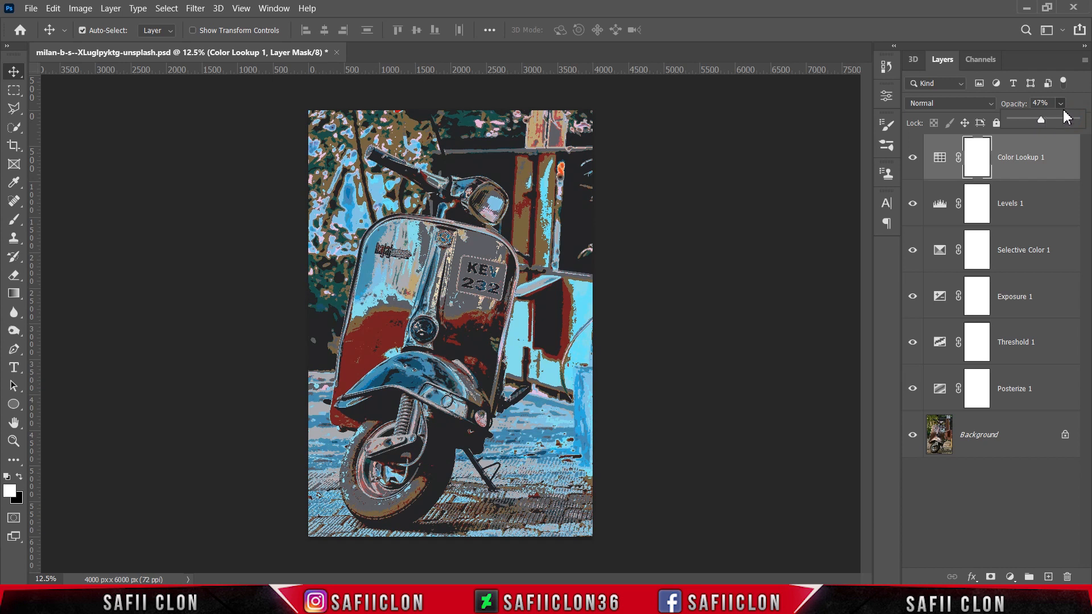
pyautogui.click(1062, 104)
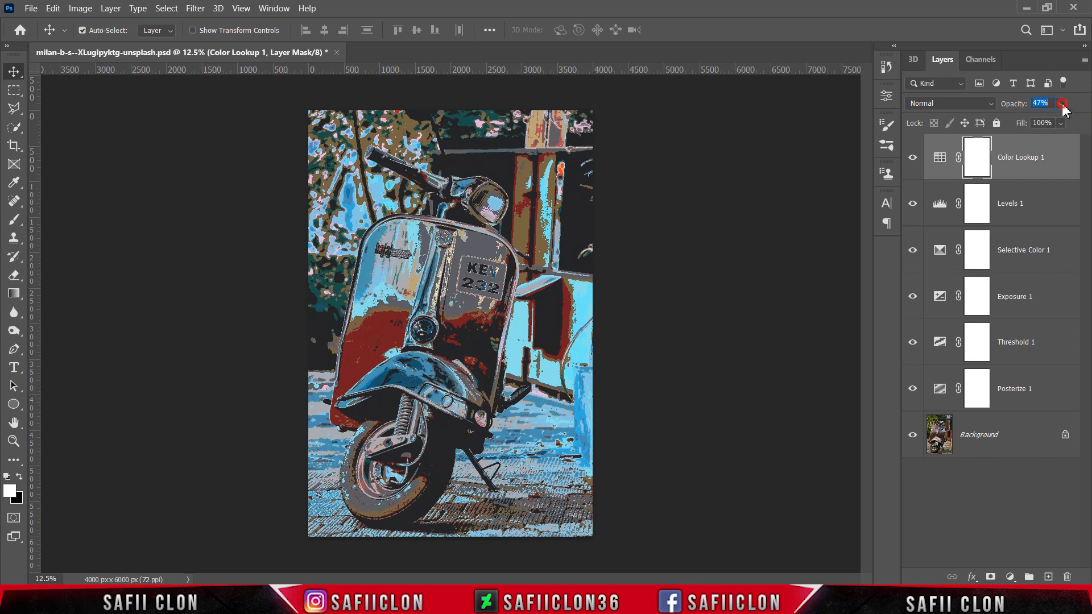
pyautogui.click(913, 162)
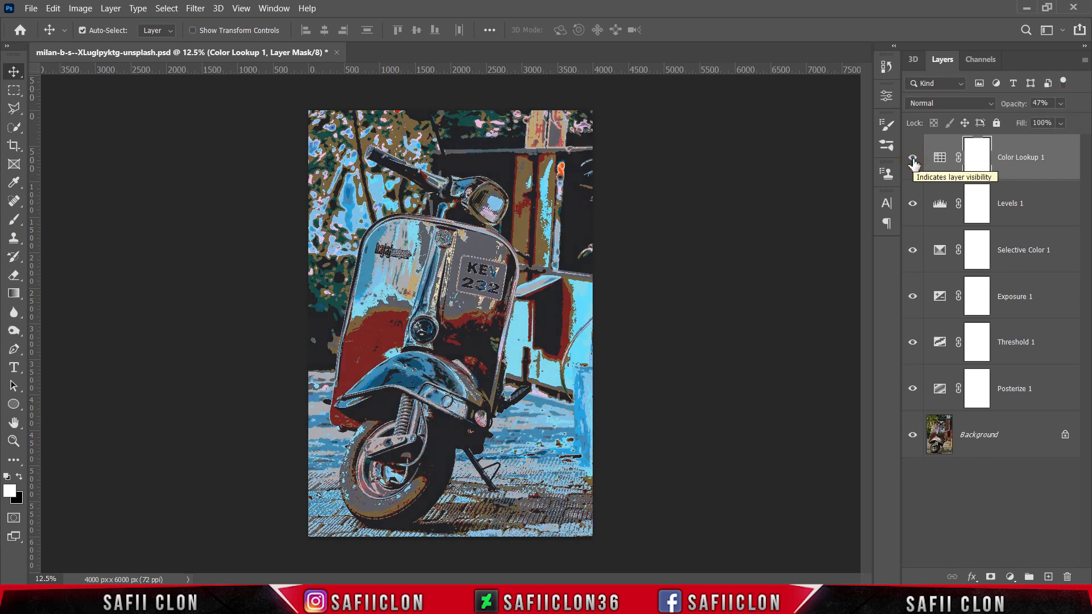
# Unlock the Background photo layer and duplicate it as a new layer named BLUR.
pyautogui.click(1020, 435)
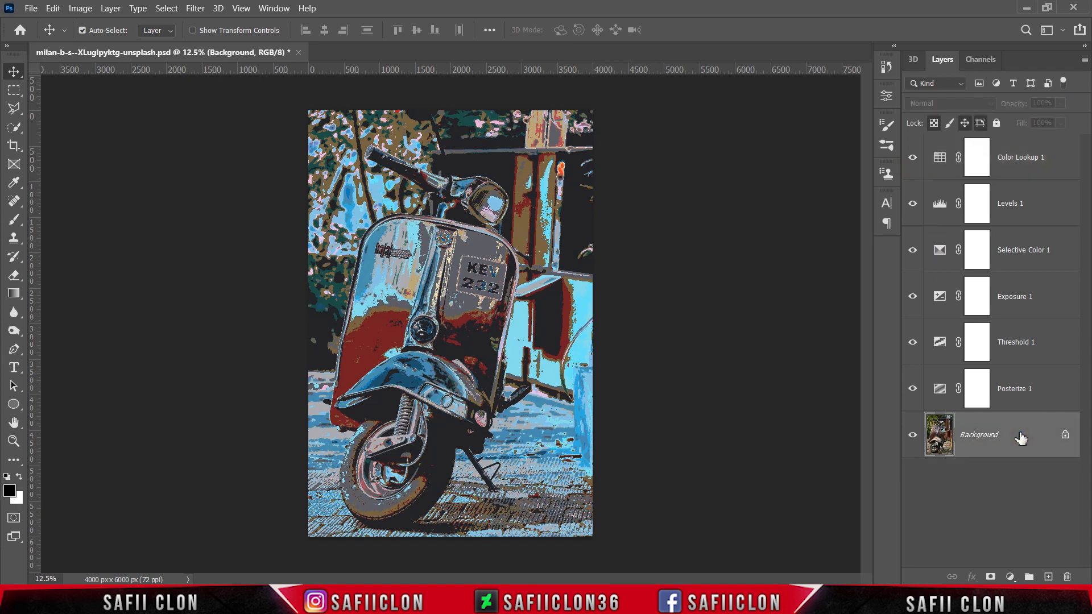
pyautogui.click(1065, 437)
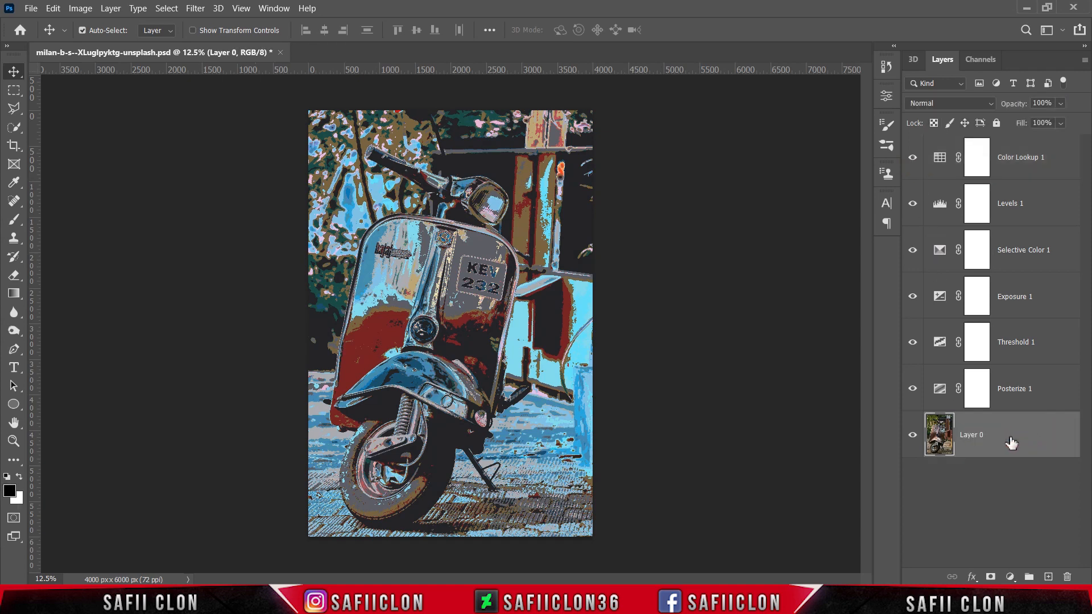
pyautogui.rightClick(1011, 443)
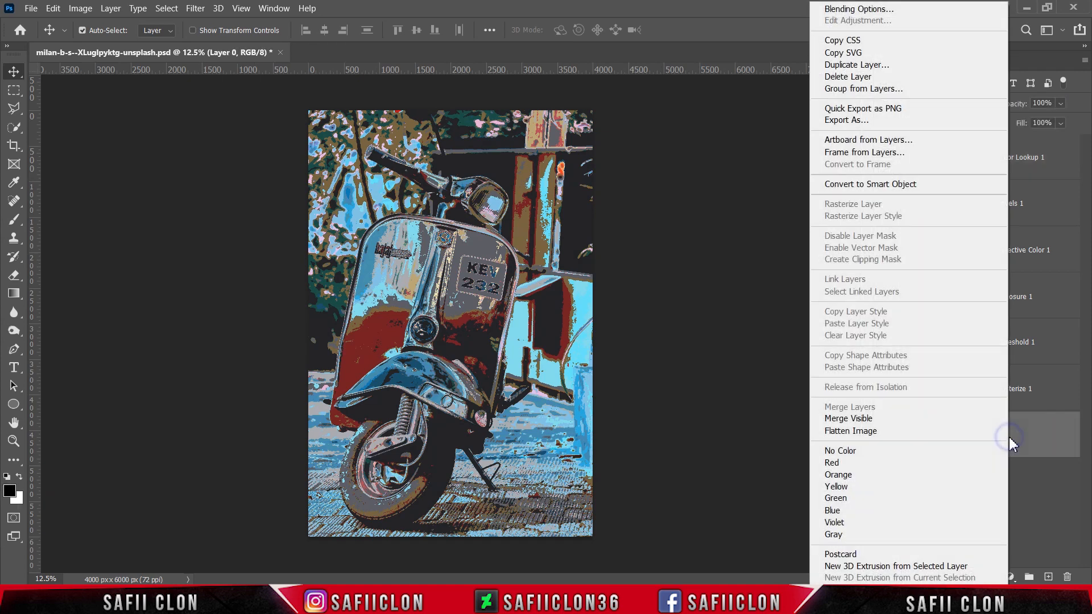
pyautogui.click(833, 66)
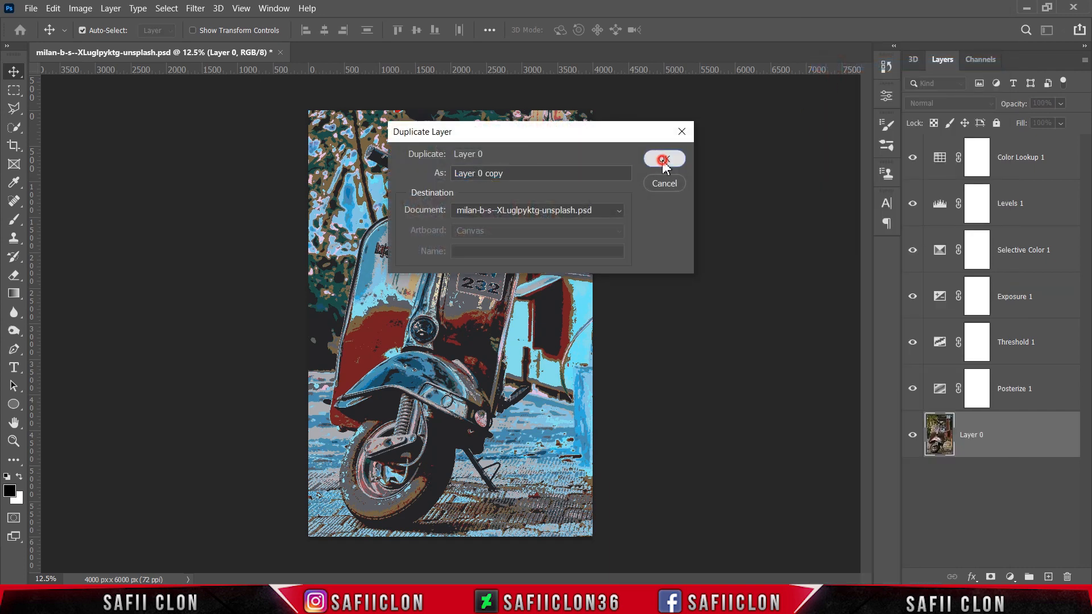
pyautogui.click(660, 161)
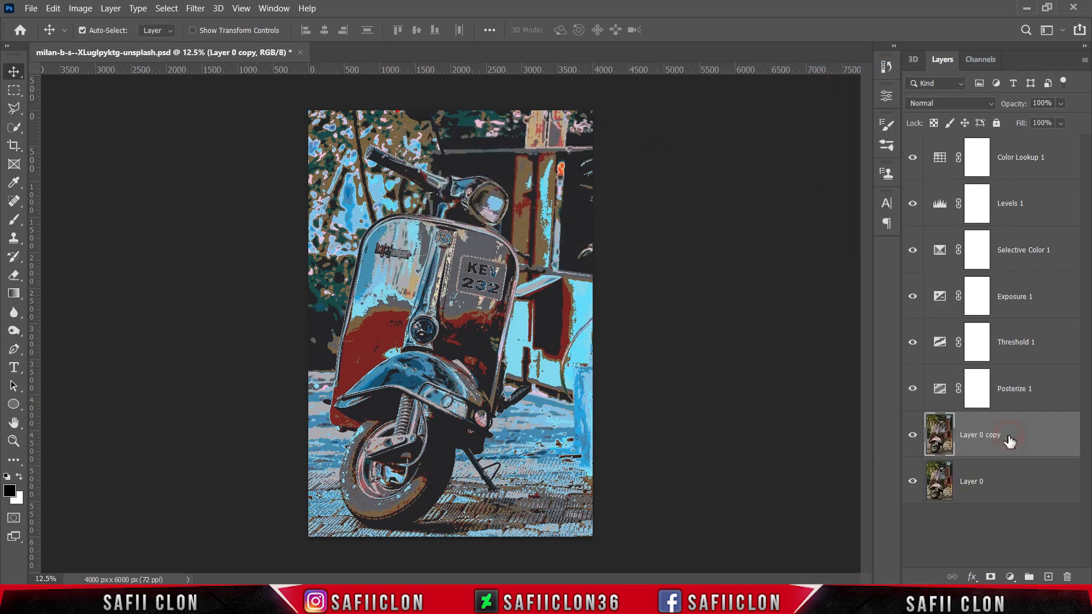
pyautogui.doubleClick(990, 437)
pyautogui.click(1037, 438)
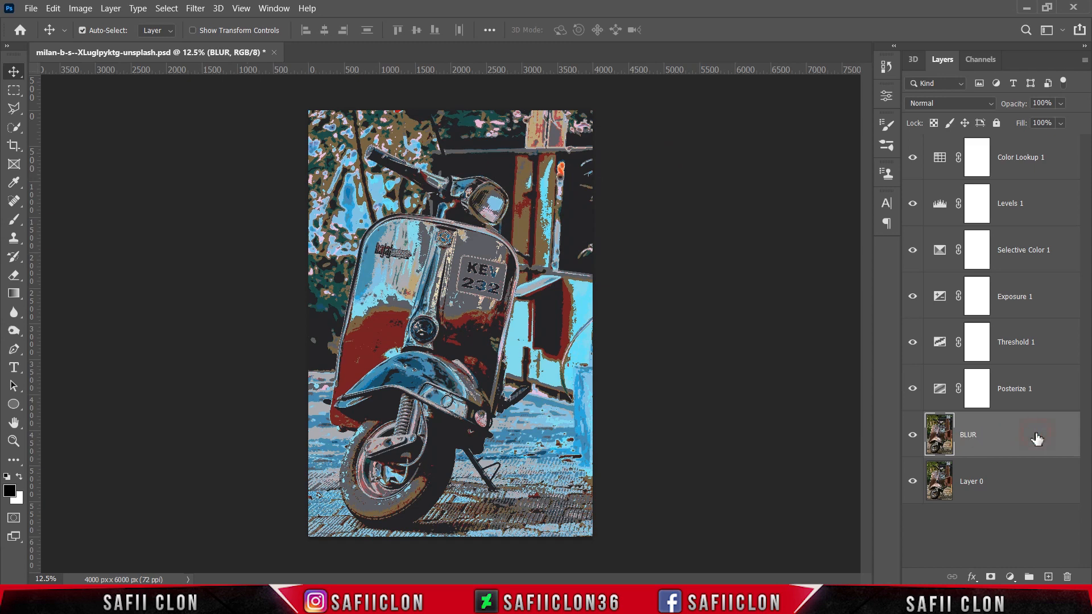
# Apply a Gaussian Blur with a radius of about 15 pixels to the BLUR layer.
pyautogui.click(195, 8)
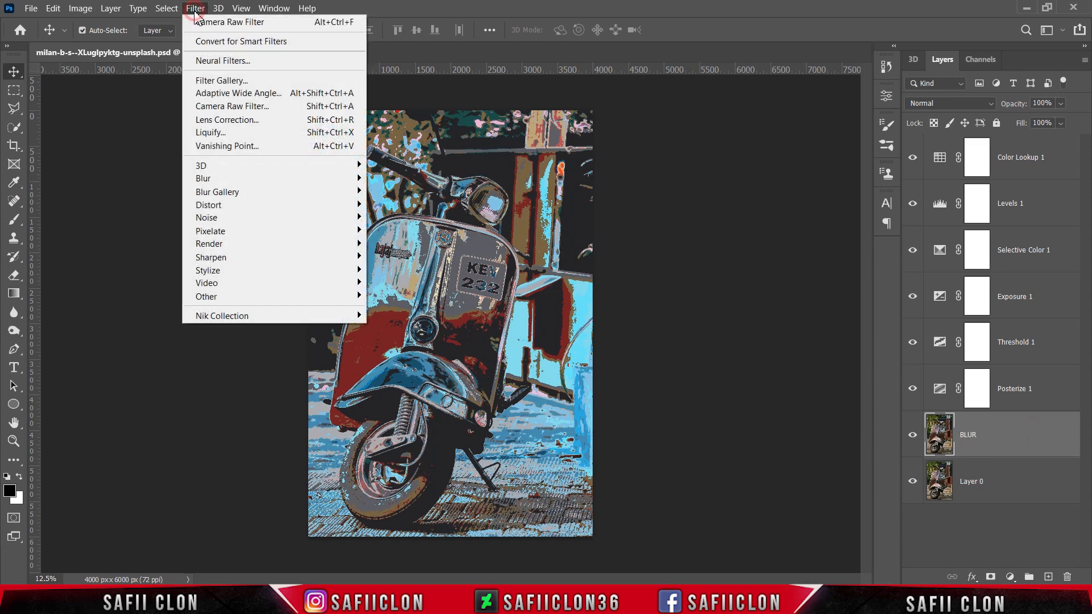
pyautogui.moveTo(285, 186)
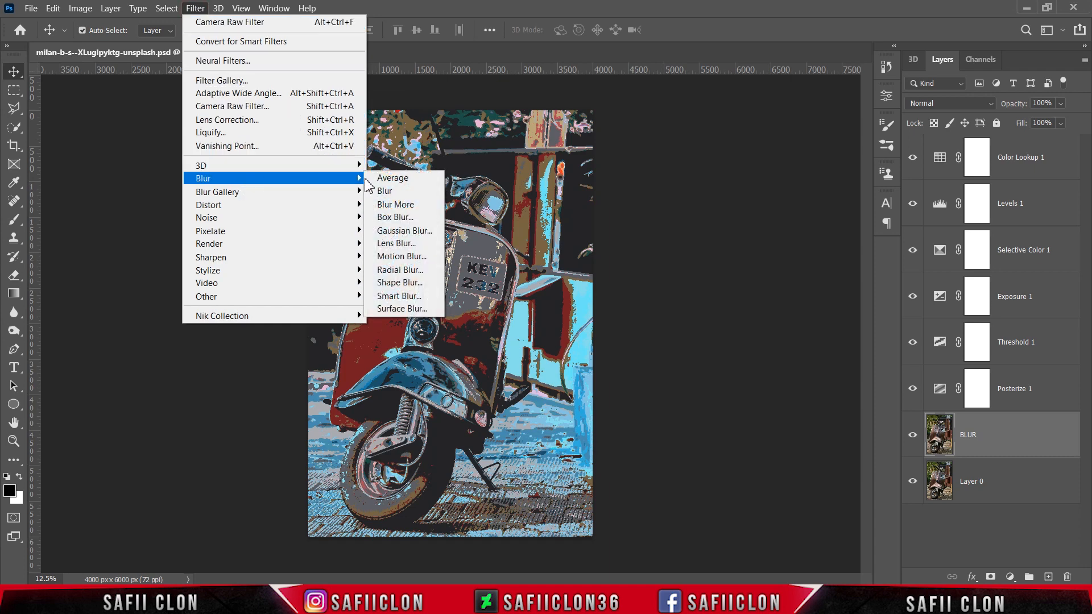
pyautogui.click(408, 234)
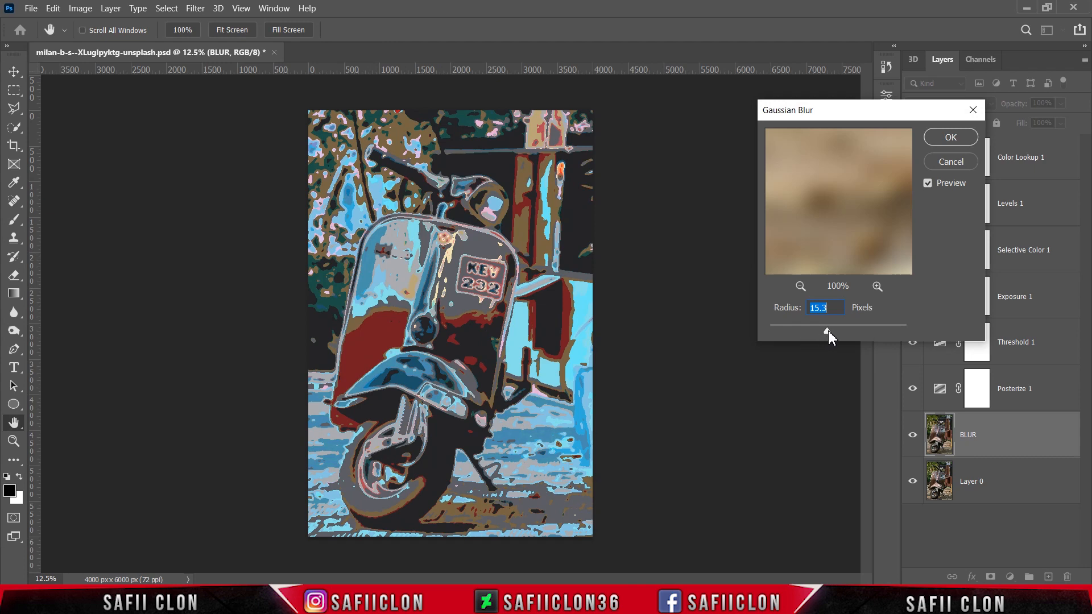
pyautogui.moveTo(817, 331)
pyautogui.mouseDown()
pyautogui.moveTo(799, 331)
pyautogui.moveTo(848, 329)
pyautogui.moveTo(829, 331)
pyautogui.mouseUp()
pyautogui.click(948, 139)
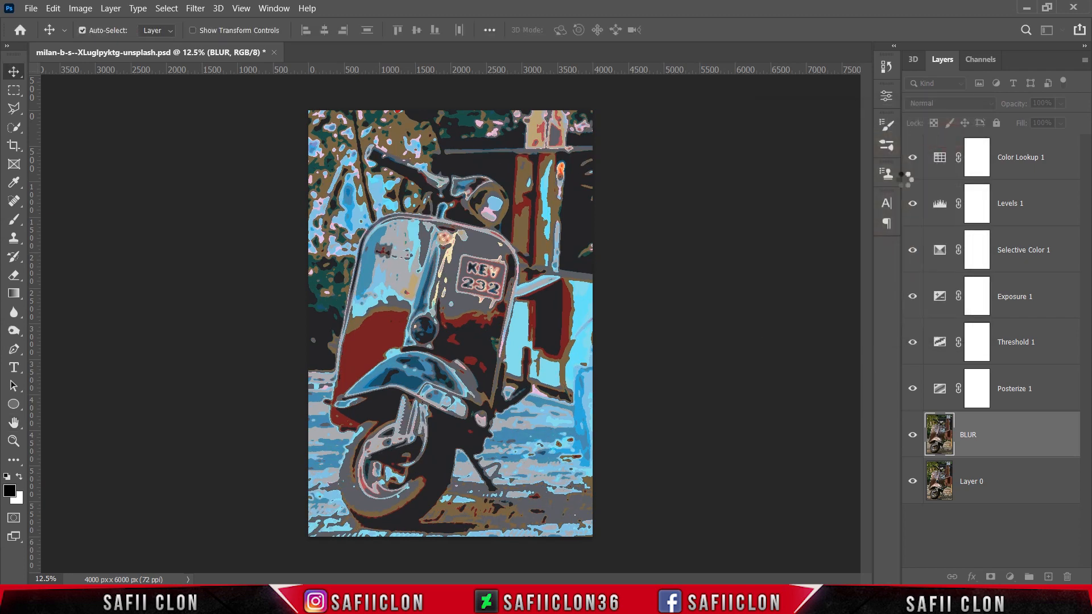
# Add a layer mask to the BLUR layer and invert it to black.
pyautogui.click(991, 577)
pyautogui.click(976, 432)
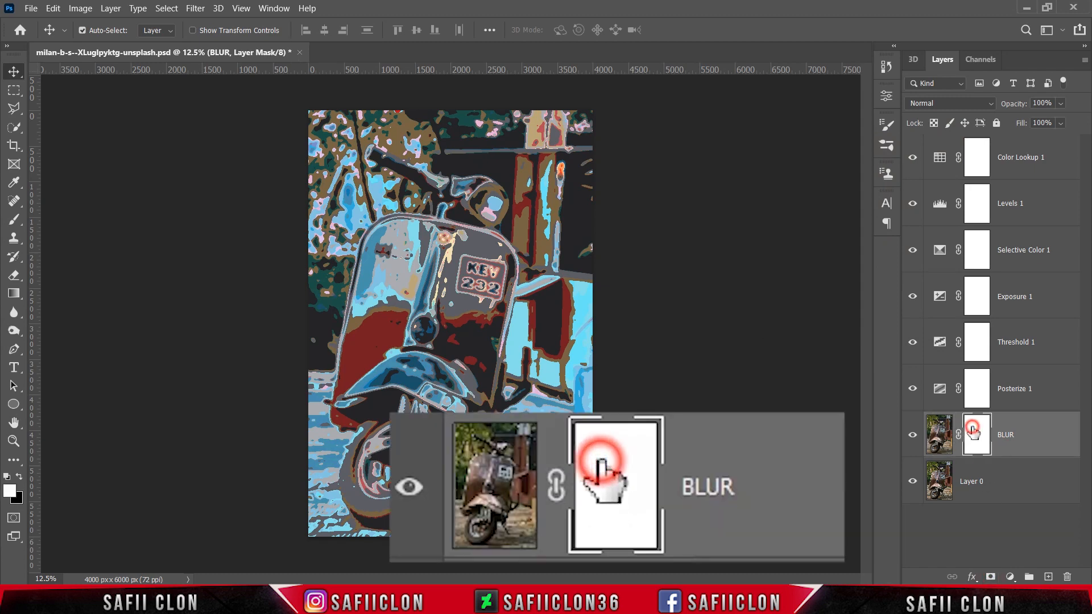
pyautogui.hotkey('ctrl', 'i')
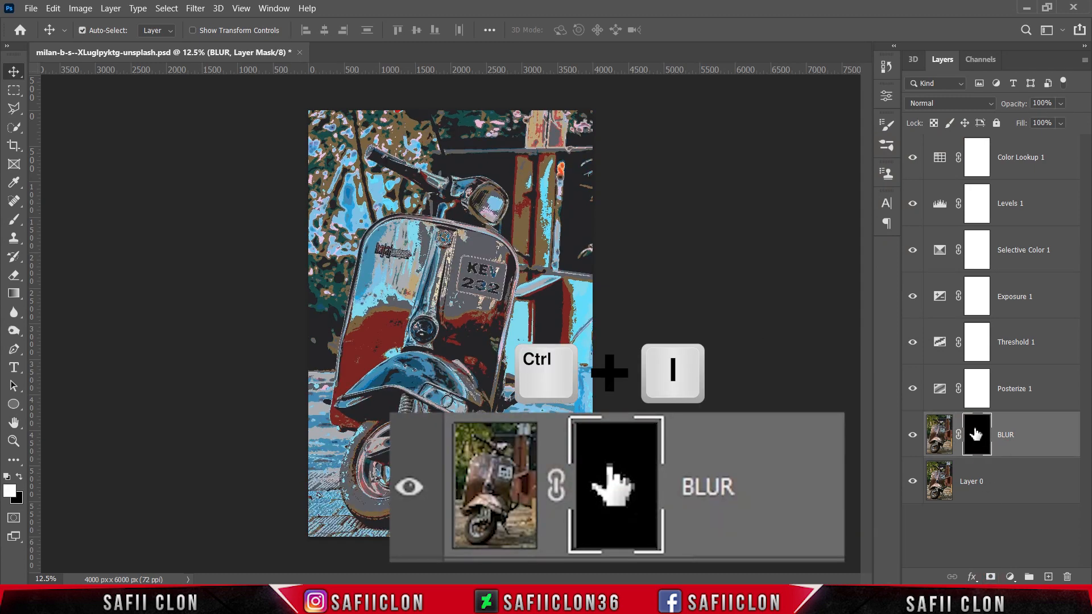
# Set up the Brush tool with a Soft Round tip of 432 px and 58% opacity.
pyautogui.click(14, 219)
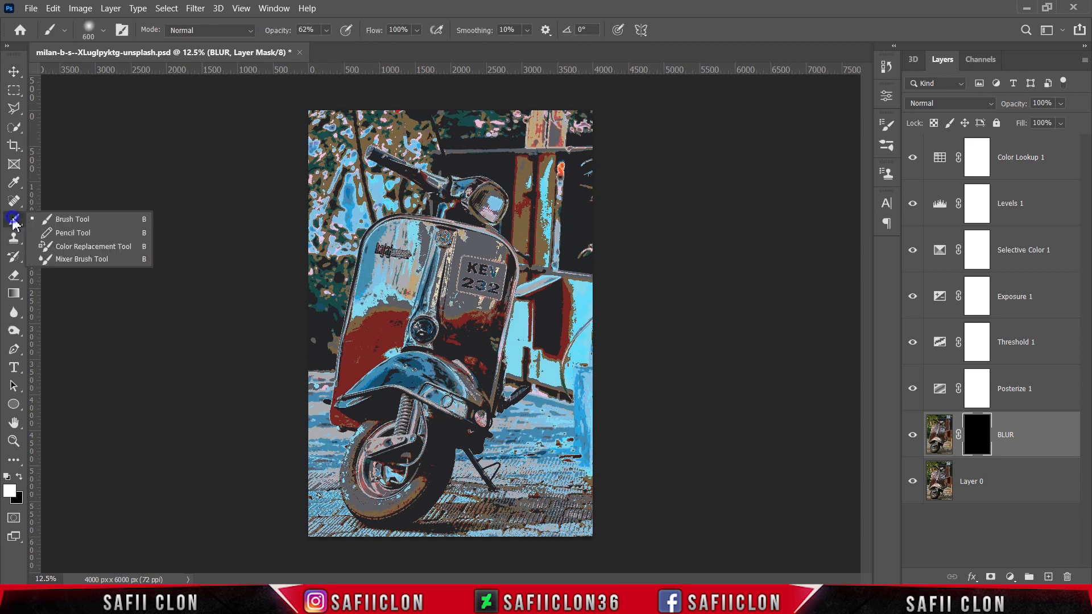
pyautogui.click(57, 215)
pyautogui.click(104, 30)
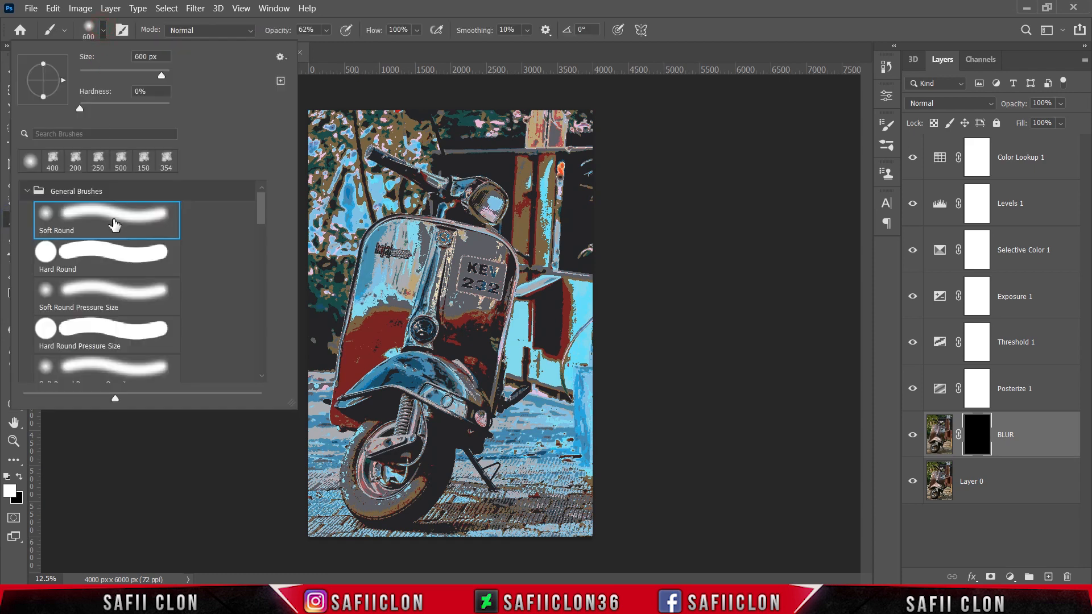
pyautogui.click(114, 225)
pyautogui.click(103, 33)
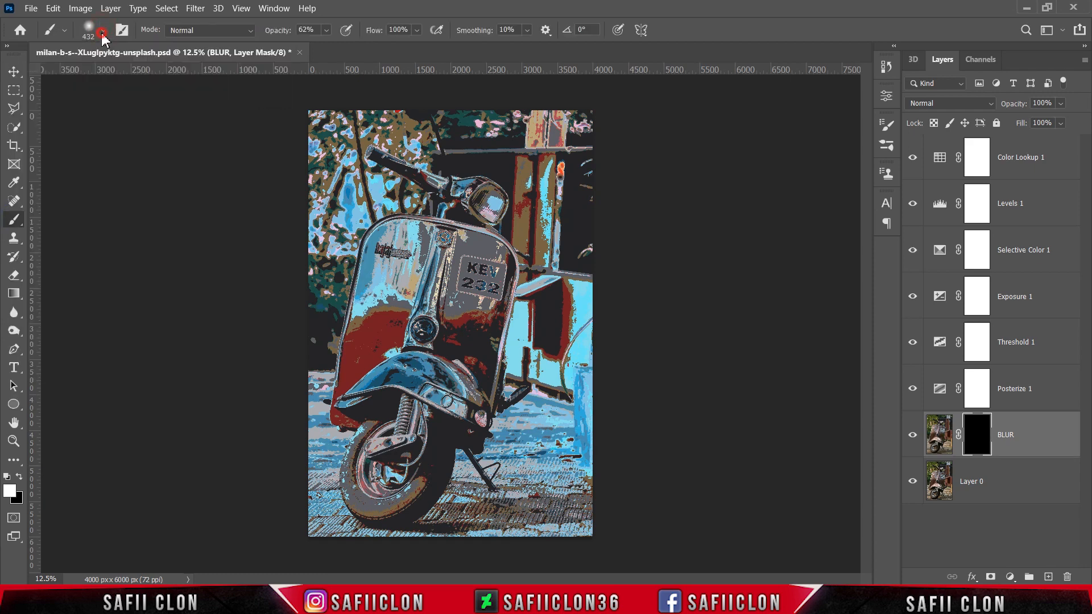
pyautogui.click(327, 32)
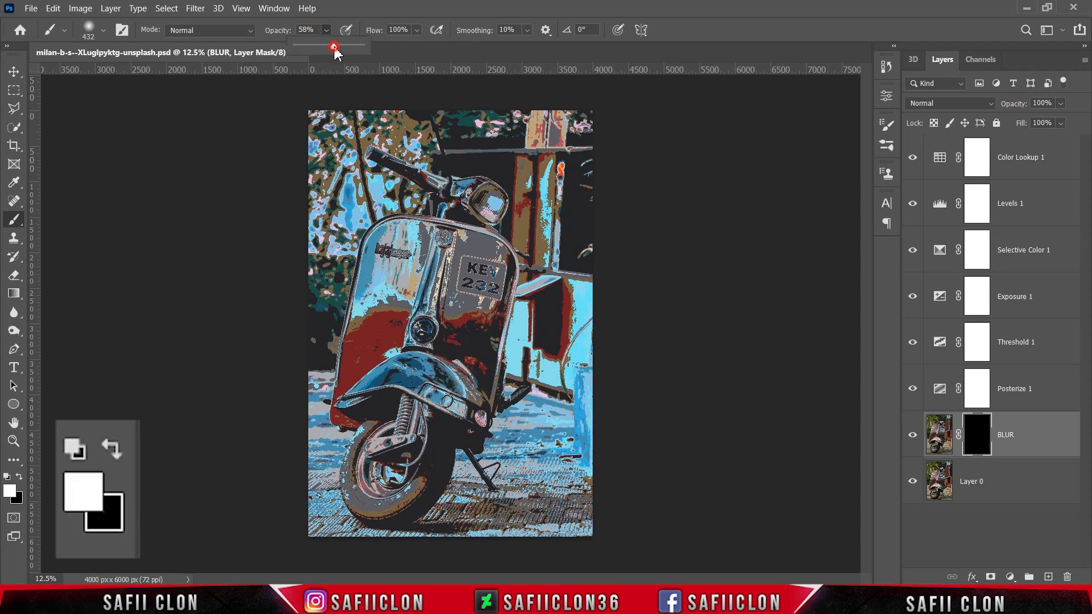
pyautogui.click(335, 52)
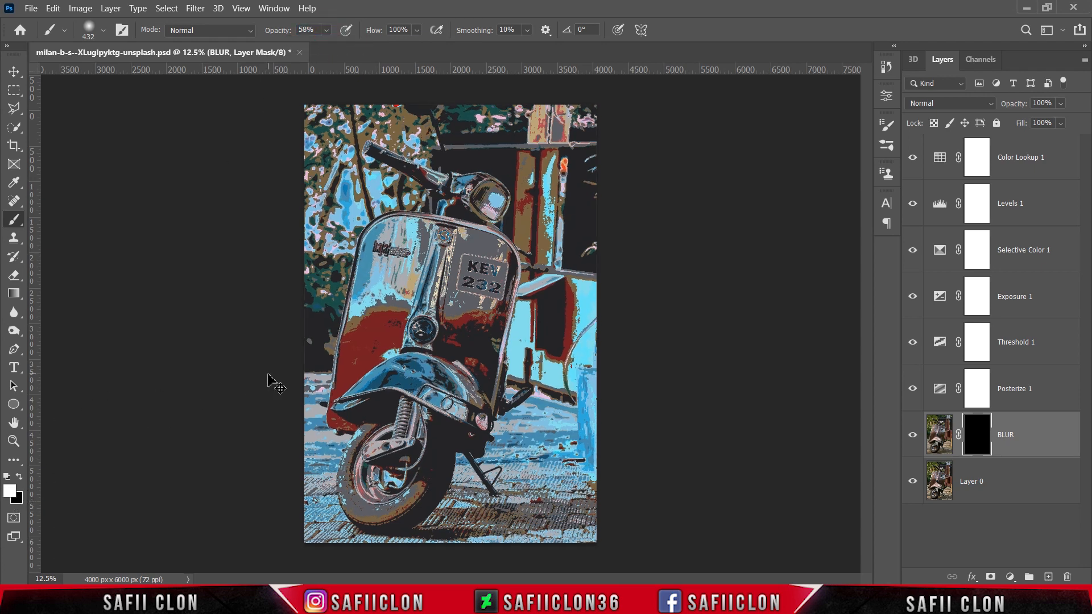
# Paint white on the BLUR layer mask over the foliage background beside the scooter's body.
pyautogui.hotkey('ctrl', '+')
pyautogui.scroll(3, 381, 360)
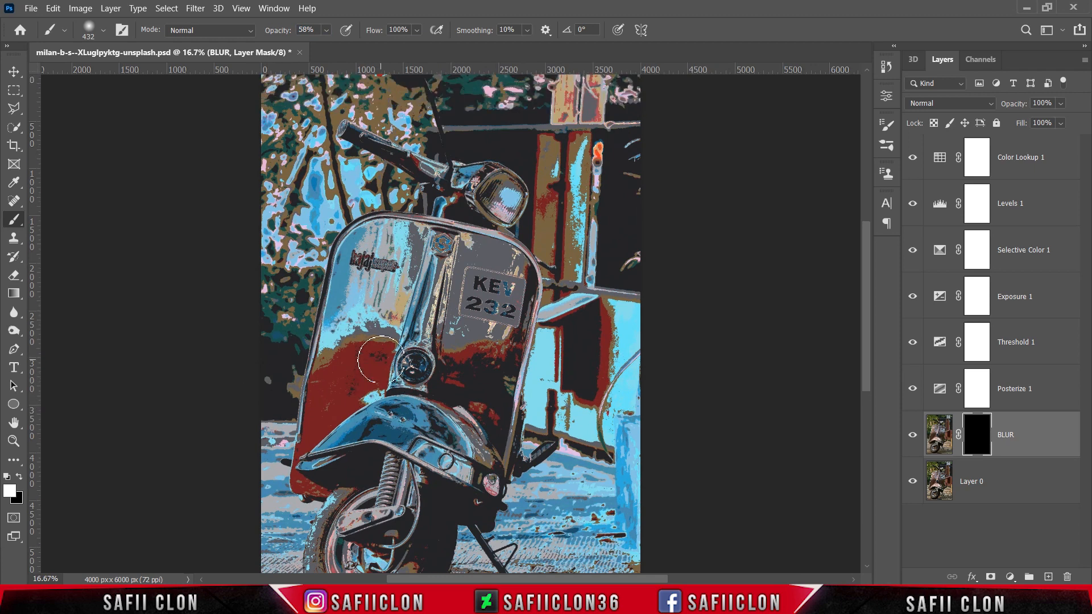
pyautogui.moveTo(291, 238)
pyautogui.mouseDown()
pyautogui.moveTo(290, 308)
pyautogui.moveTo(290, 174)
pyautogui.moveTo(285, 236)
pyautogui.moveTo(294, 195)
pyautogui.moveTo(304, 207)
pyautogui.moveTo(266, 149)
pyautogui.moveTo(323, 155)
pyautogui.moveTo(311, 143)
pyautogui.moveTo(272, 189)
pyautogui.moveTo(280, 256)
pyautogui.moveTo(307, 209)
pyautogui.moveTo(314, 278)
pyautogui.moveTo(300, 315)
pyautogui.moveTo(301, 290)
pyautogui.moveTo(279, 278)
pyautogui.moveTo(303, 330)
pyautogui.moveTo(276, 416)
pyautogui.mouseUp()
# Reduce the brush to 125 px and paint white on the BLUR mask over the background around the handlebar.
pyautogui.press('[')
pyautogui.hotkey('ctrl', '+')
pyautogui.scroll(3, 401, 151)
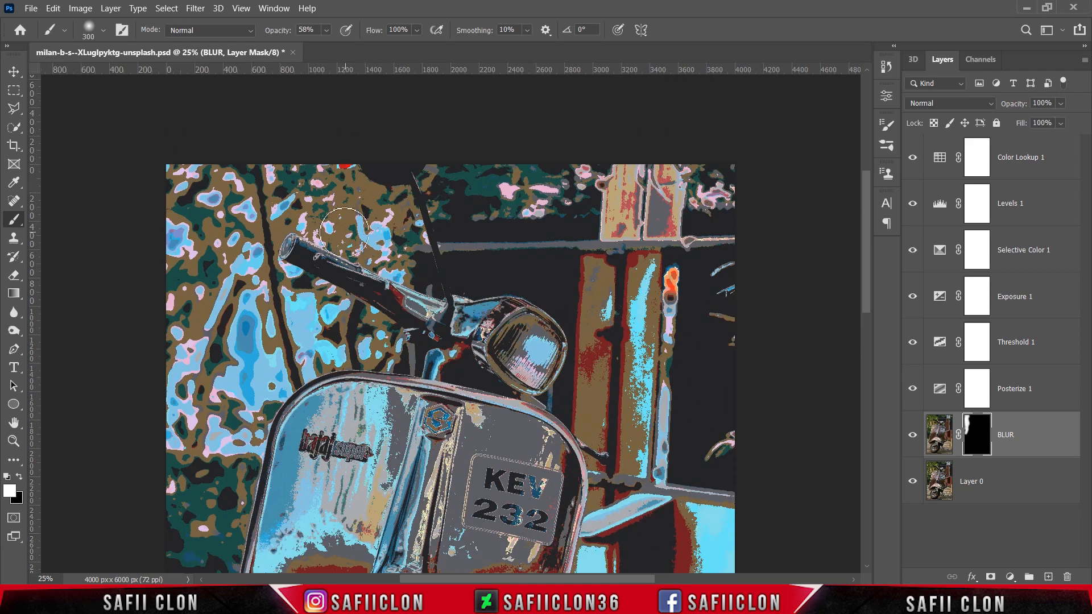
pyautogui.press('[')
pyautogui.press('[')
pyautogui.press('[')
pyautogui.press('[')
pyautogui.moveTo(360, 209)
pyautogui.mouseDown()
pyautogui.moveTo(470, 303)
pyautogui.moveTo(419, 311)
pyautogui.mouseUp()
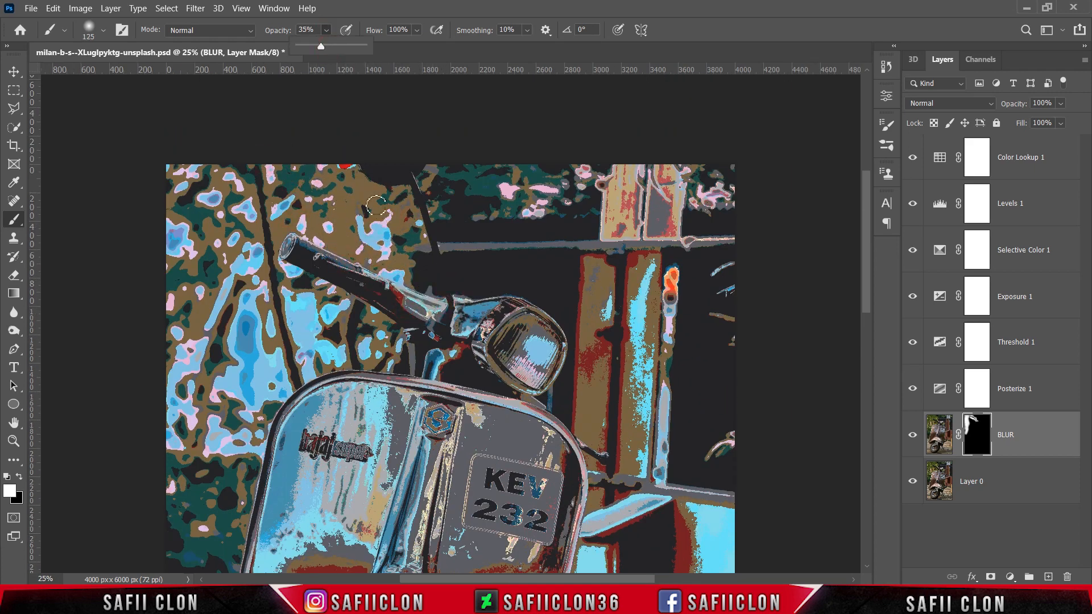
# Set the brush opacity to 35% and paint white on the BLUR mask over the background around the headlight.
pyautogui.press('3')
pyautogui.press('5')
pyautogui.scroll(-2, 290, 253)
pyautogui.moveTo(500, 279)
pyautogui.mouseDown()
pyautogui.moveTo(478, 318)
pyautogui.moveTo(484, 276)
pyautogui.moveTo(542, 266)
pyautogui.moveTo(583, 306)
pyautogui.moveTo(570, 294)
pyautogui.moveTo(550, 373)
pyautogui.mouseUp()
pyautogui.scroll(-2, 550, 373)
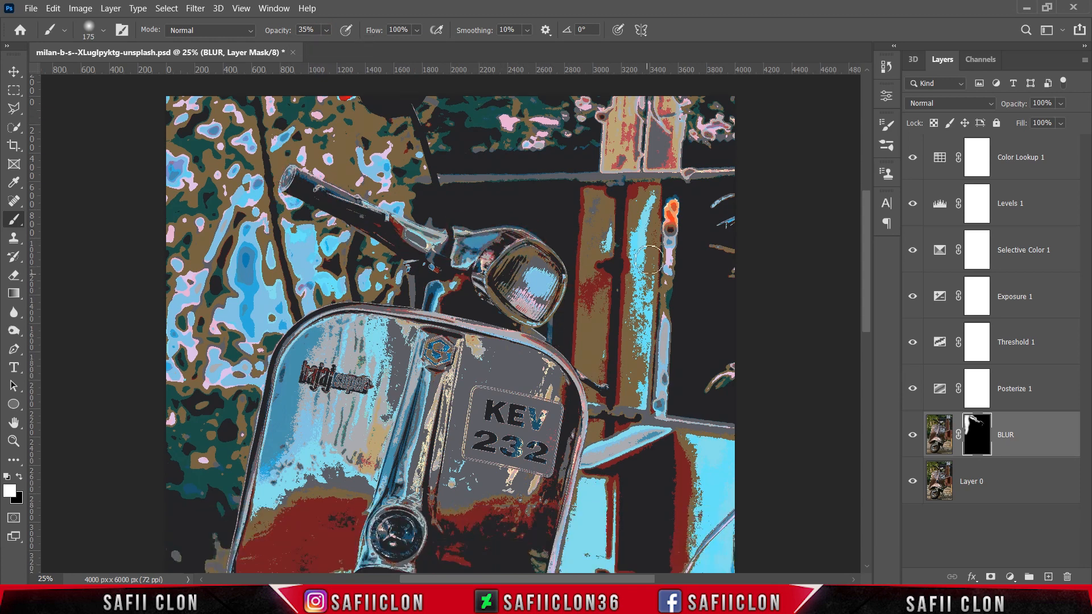
# Paint white on the BLUR layer mask over the scooter's front shield with a 250 px brush and over the number plate at 150 px.
pyautogui.press(']')
pyautogui.press(']')
pyautogui.press(']')
pyautogui.press(']')
pyautogui.scroll(-2, 433, 380)
pyautogui.moveTo(389, 326)
pyautogui.mouseDown()
pyautogui.moveTo(379, 341)
pyautogui.moveTo(403, 304)
pyautogui.moveTo(323, 441)
pyautogui.moveTo(251, 509)
pyautogui.mouseUp()
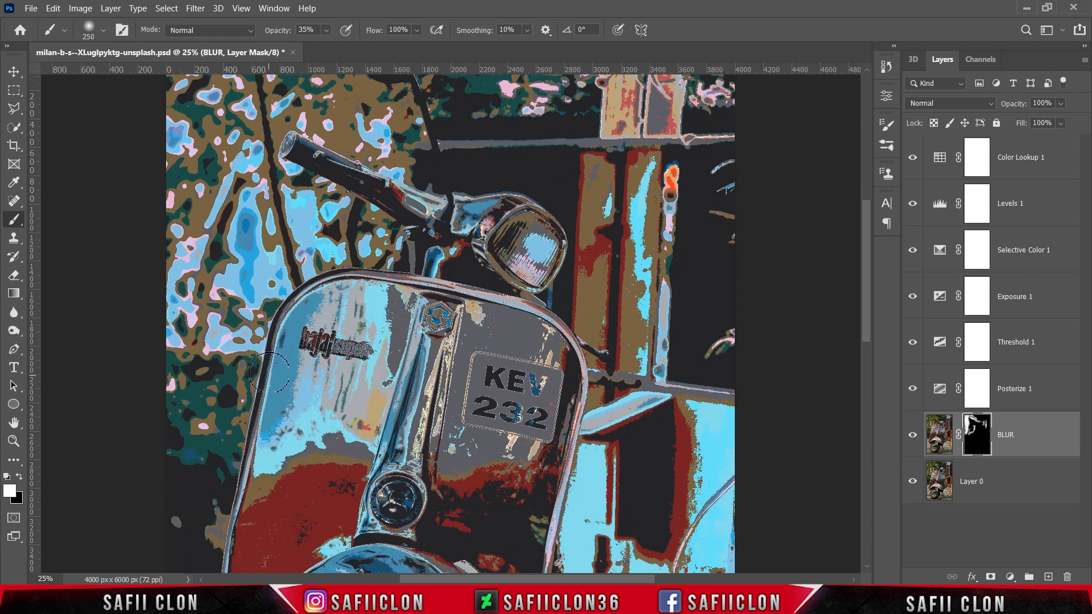
pyautogui.press('[')
pyautogui.press('[')
pyautogui.press('[')
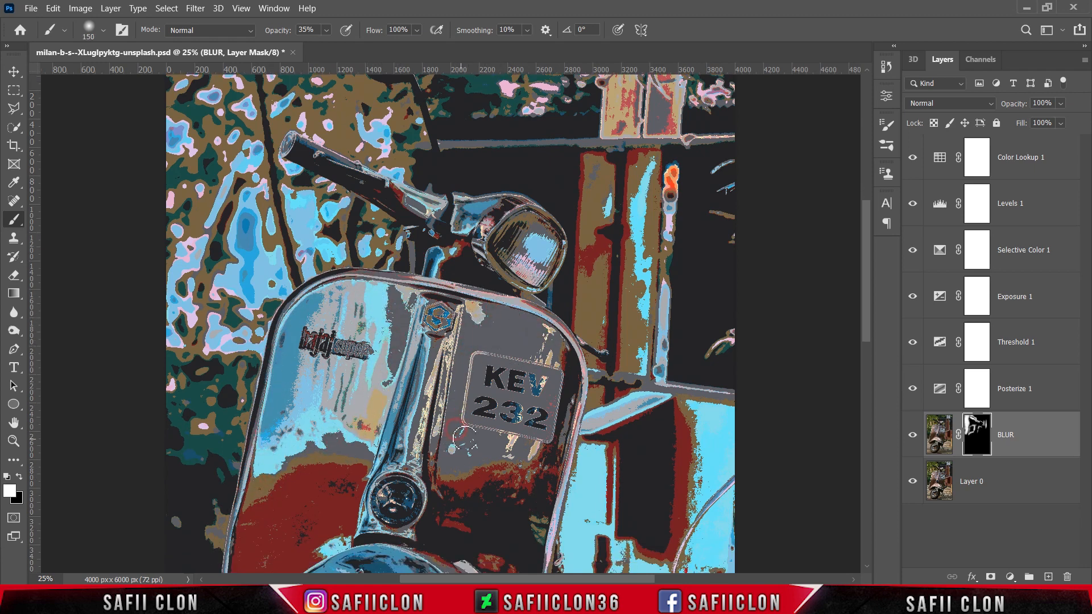
pyautogui.click(543, 381)
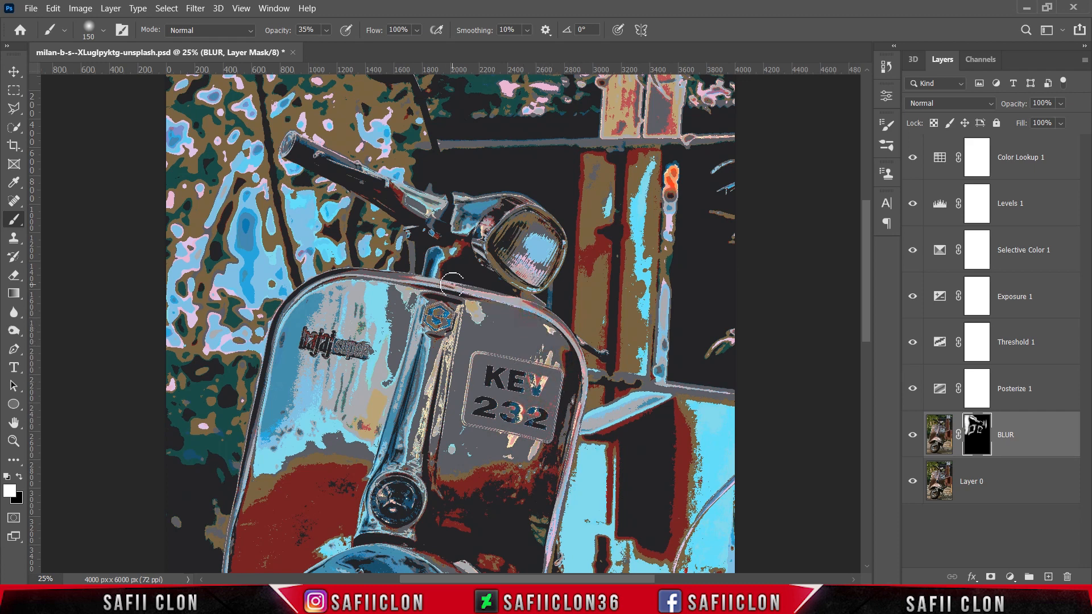
# Enlarge the brush to 250 px and paint white on the BLUR mask over the wall beside the scooter's body.
pyautogui.scroll(-1, 586, 342)
pyautogui.press(']')
pyautogui.scroll(-1, 626, 319)
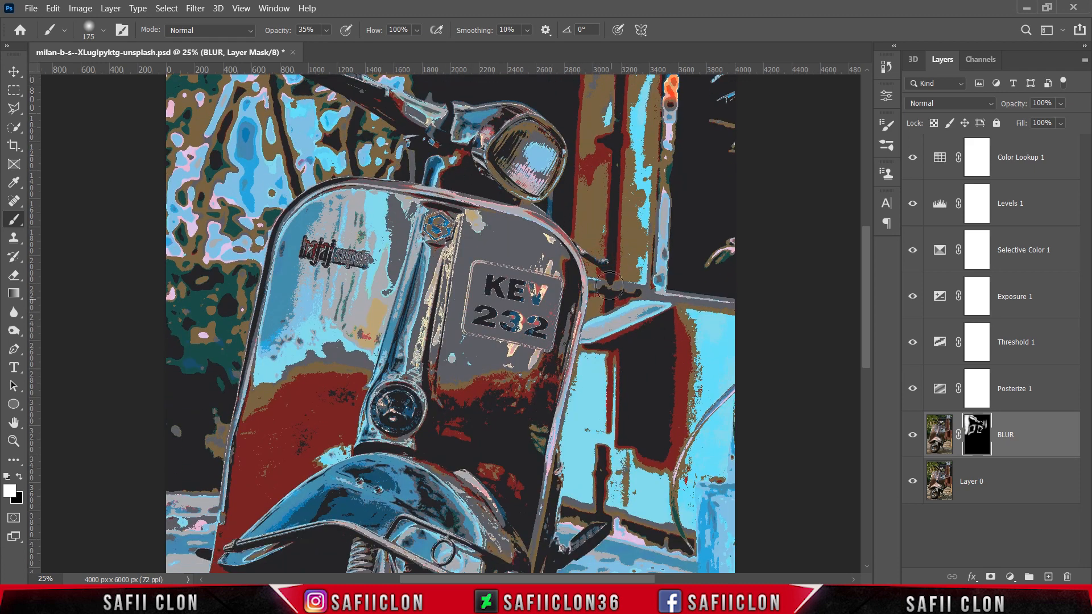
pyautogui.press('[')
pyautogui.press('[')
pyautogui.press('[')
pyautogui.scroll(-1, 659, 344)
pyautogui.press(']')
pyautogui.press(']')
pyautogui.press(']')
pyautogui.press(']')
pyautogui.press(']')
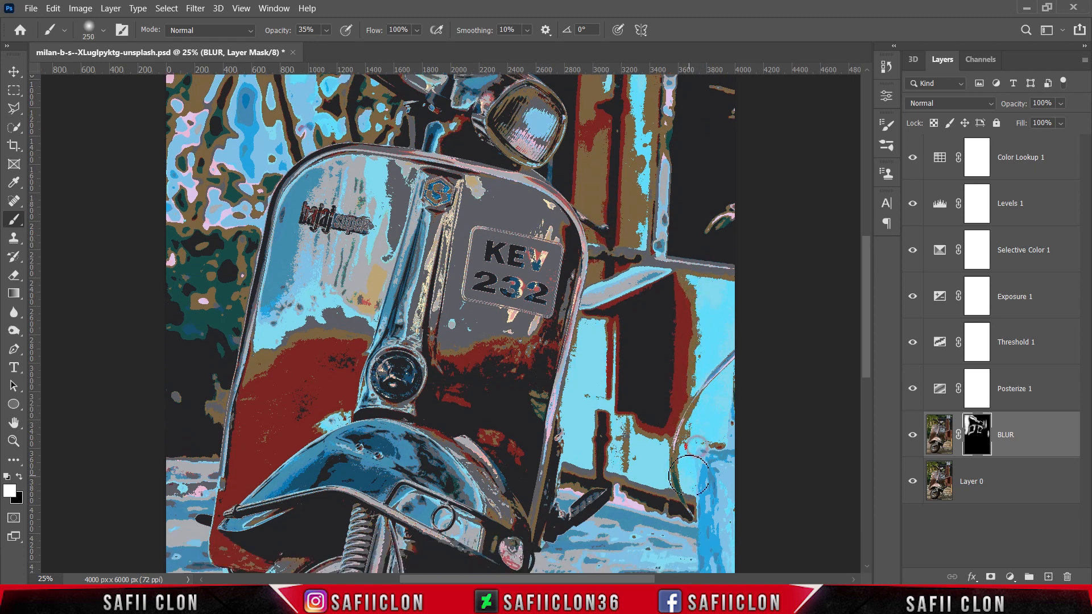
# Paint white on the BLUR mask over the shield's red area at 300 px and over the badge and centre ridge at 175 px.
pyautogui.scroll(-1, 677, 455)
pyautogui.press(']')
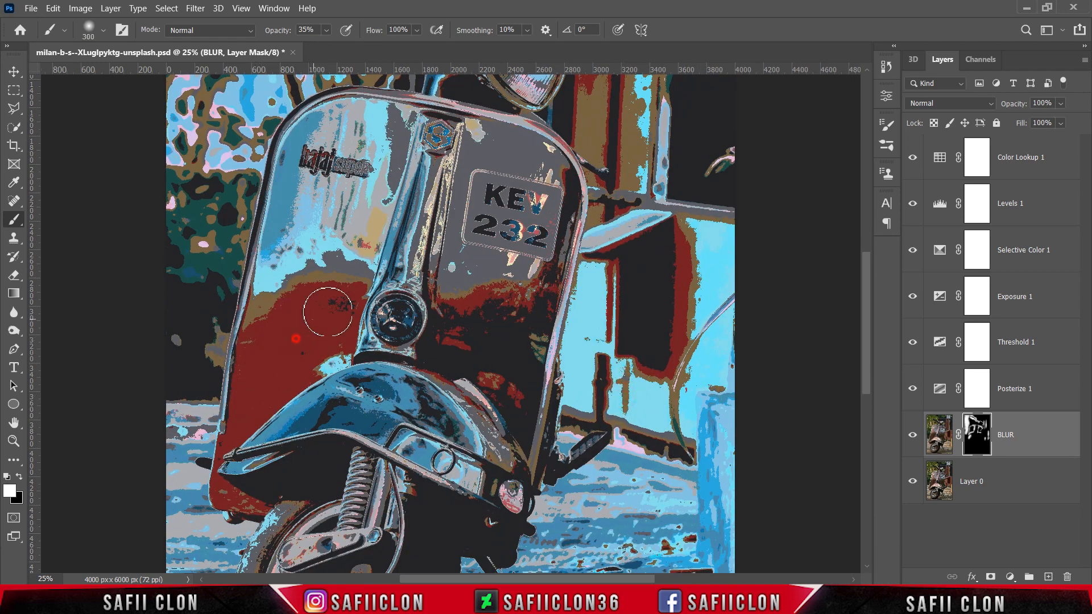
pyautogui.moveTo(342, 293)
pyautogui.mouseDown()
pyautogui.moveTo(370, 253)
pyautogui.moveTo(360, 221)
pyautogui.moveTo(296, 291)
pyautogui.moveTo(308, 184)
pyautogui.moveTo(295, 241)
pyautogui.moveTo(323, 144)
pyautogui.mouseUp()
pyautogui.press('[')
pyautogui.press('[')
pyautogui.press('[')
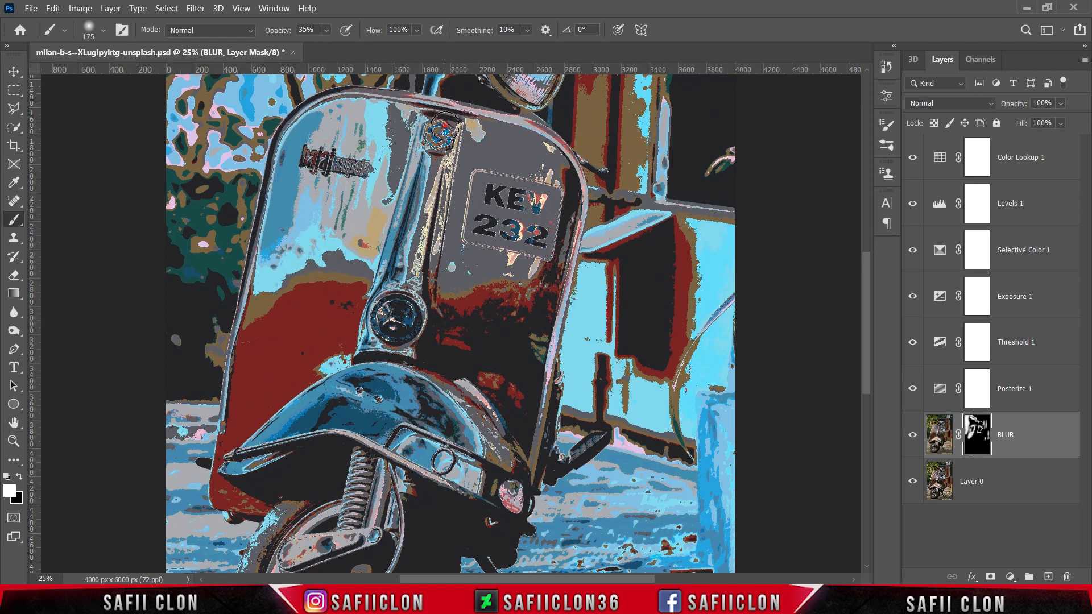
pyautogui.click(442, 126)
pyautogui.moveTo(444, 125)
pyautogui.mouseDown()
pyautogui.moveTo(451, 173)
pyautogui.moveTo(458, 137)
pyautogui.moveTo(427, 280)
pyautogui.moveTo(423, 233)
pyautogui.mouseUp()
# Paint white on the BLUR mask over the shield's dark area below the number plate, then reduce the brush to 125 px for the fender's edge.
pyautogui.scroll(-1, 424, 236)
pyautogui.press(']')
pyautogui.press(']')
pyautogui.moveTo(454, 287)
pyautogui.mouseDown()
pyautogui.moveTo(477, 290)
pyautogui.moveTo(453, 319)
pyautogui.moveTo(494, 330)
pyautogui.moveTo(502, 358)
pyautogui.moveTo(484, 343)
pyautogui.moveTo(474, 356)
pyautogui.moveTo(502, 433)
pyautogui.mouseUp()
pyautogui.press('[')
pyautogui.press('[')
pyautogui.press('[')
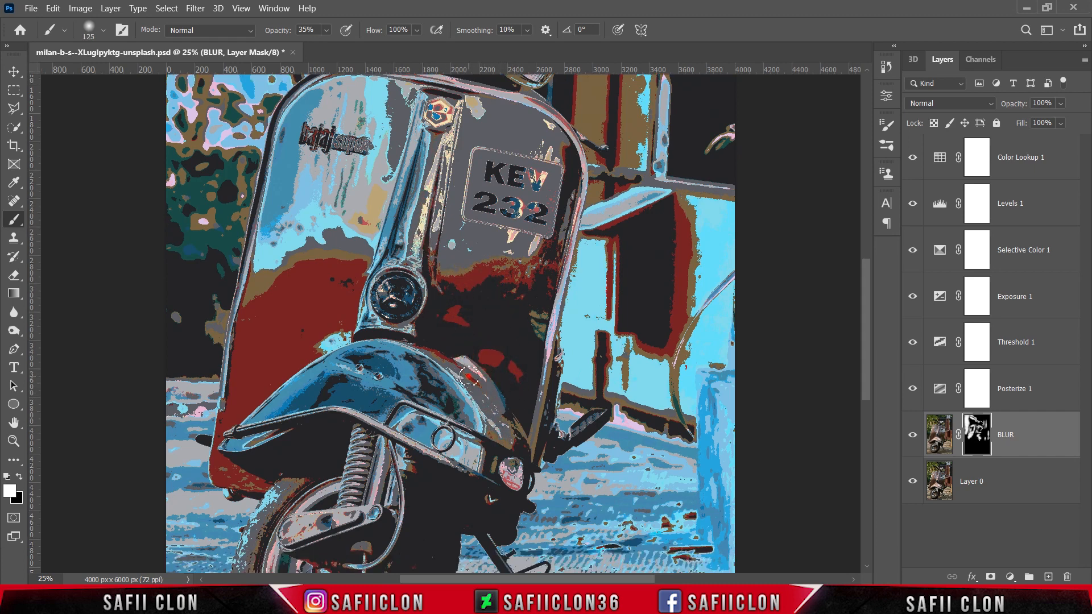
# Paint white on the BLUR mask over the front fender with a 175 px brush and over its small round light at 150 px.
pyautogui.scroll(-3, 546, 296)
pyautogui.press(']')
pyautogui.press(']')
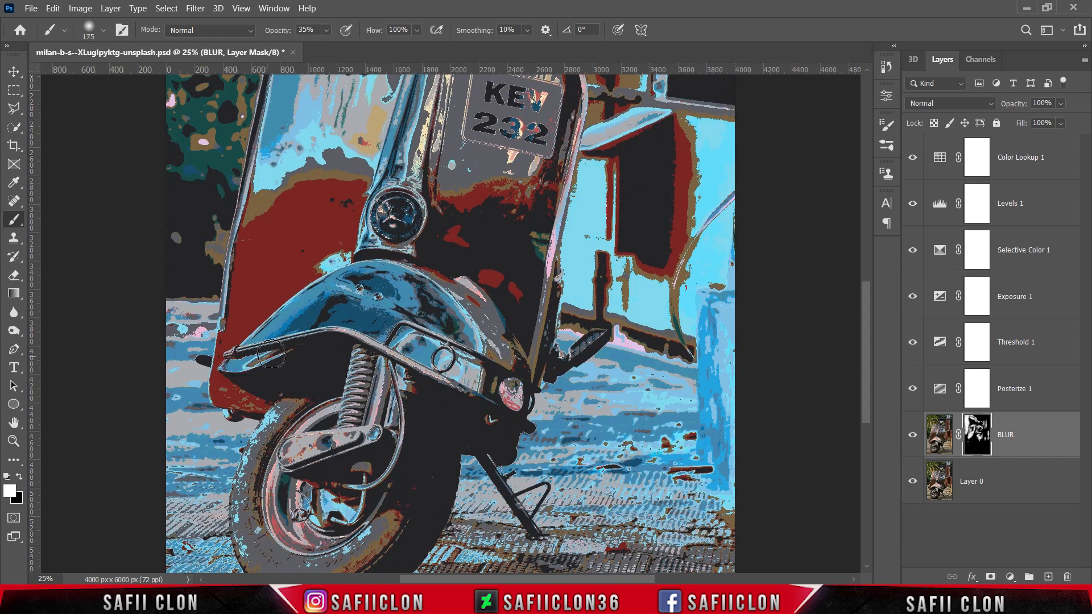
pyautogui.moveTo(271, 354)
pyautogui.mouseDown()
pyautogui.moveTo(336, 294)
pyautogui.moveTo(358, 298)
pyautogui.moveTo(371, 329)
pyautogui.moveTo(391, 293)
pyautogui.moveTo(446, 308)
pyautogui.mouseUp()
pyautogui.press('[')
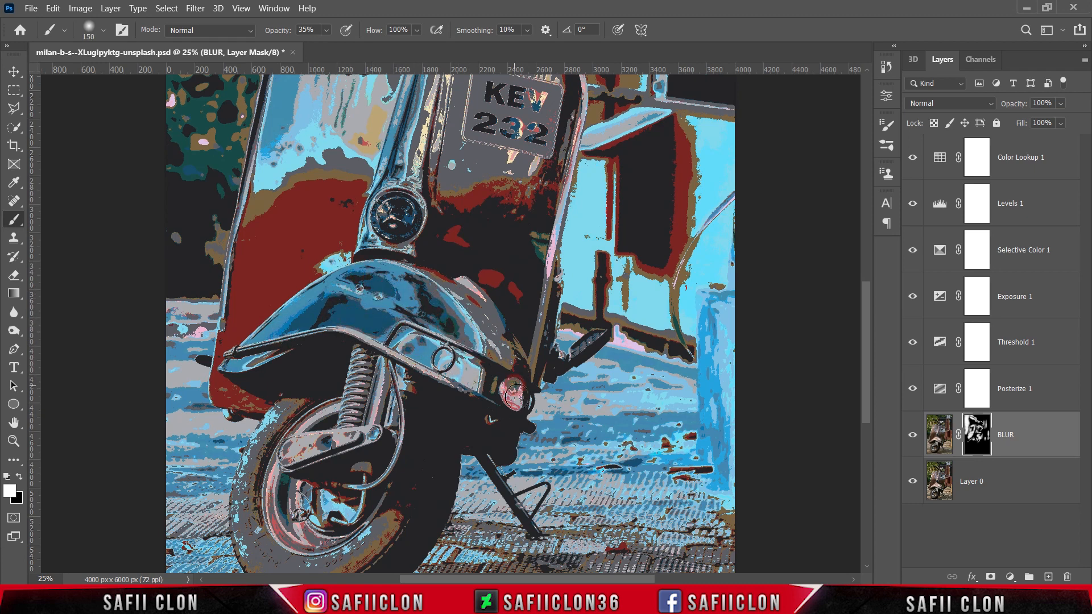
# Paint white on the BLUR mask over the front tyre at 150 px and over the paved ground, enlarging the brush to 400 px.
pyautogui.scroll(-1, 512, 392)
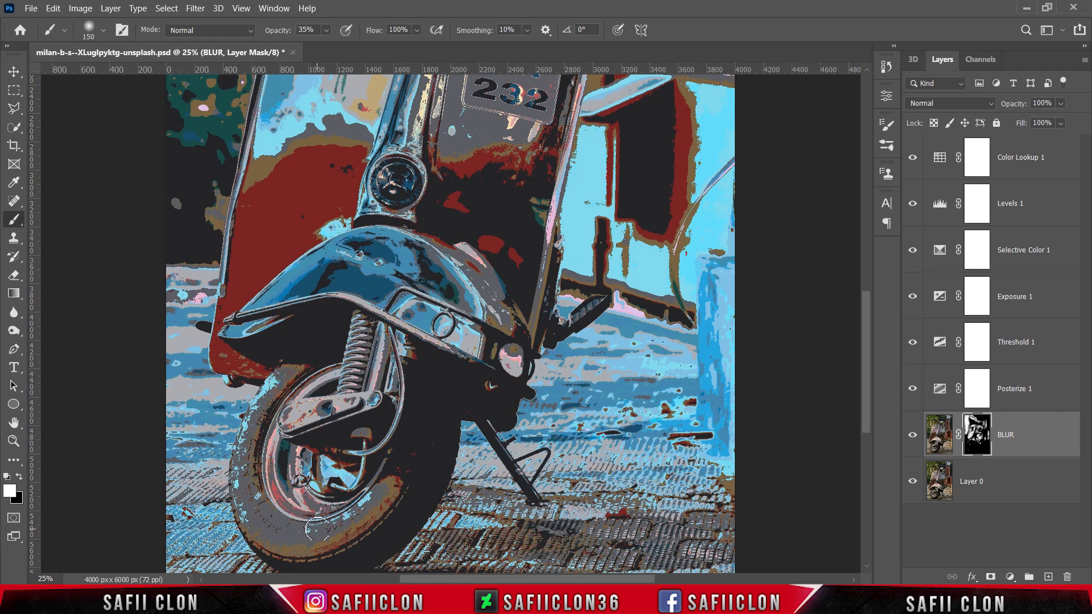
pyautogui.press(']')
pyautogui.press(']')
pyautogui.scroll(-1, 335, 478)
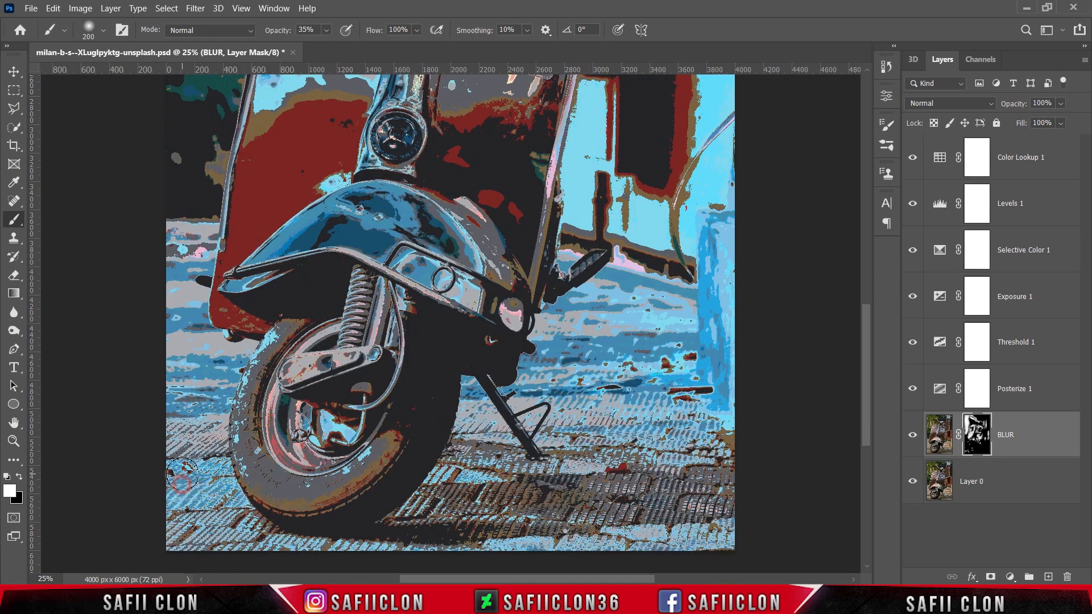
pyautogui.press(']')
pyautogui.press(']')
pyautogui.press(']')
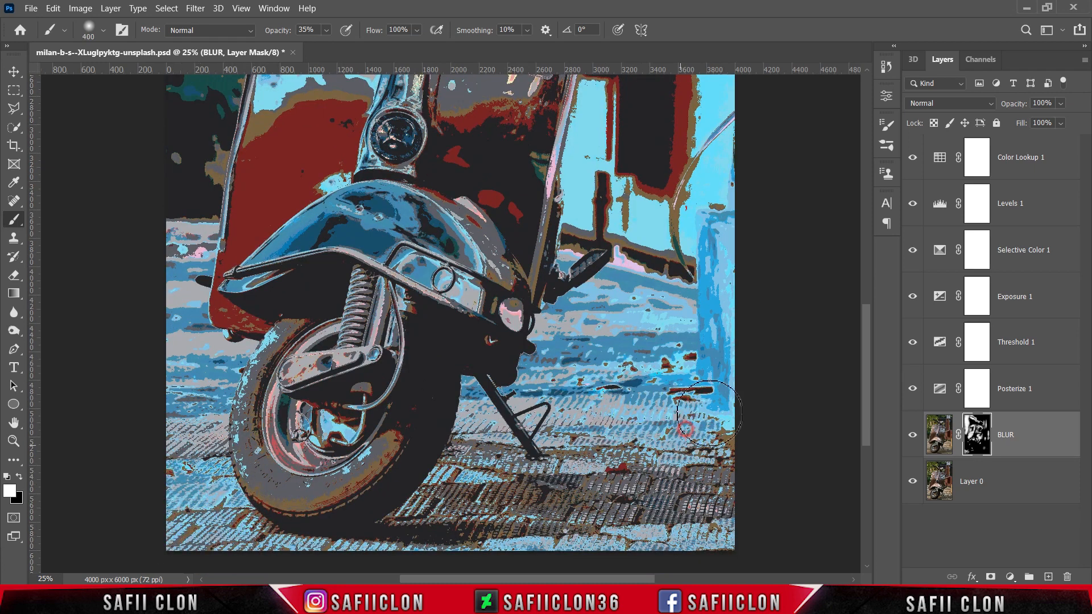
# Compare the whole artwork with the BLUR layer hidden and shown.
pyautogui.hotkey('ctrl', '-')
pyautogui.scroll(2, 256, 284)
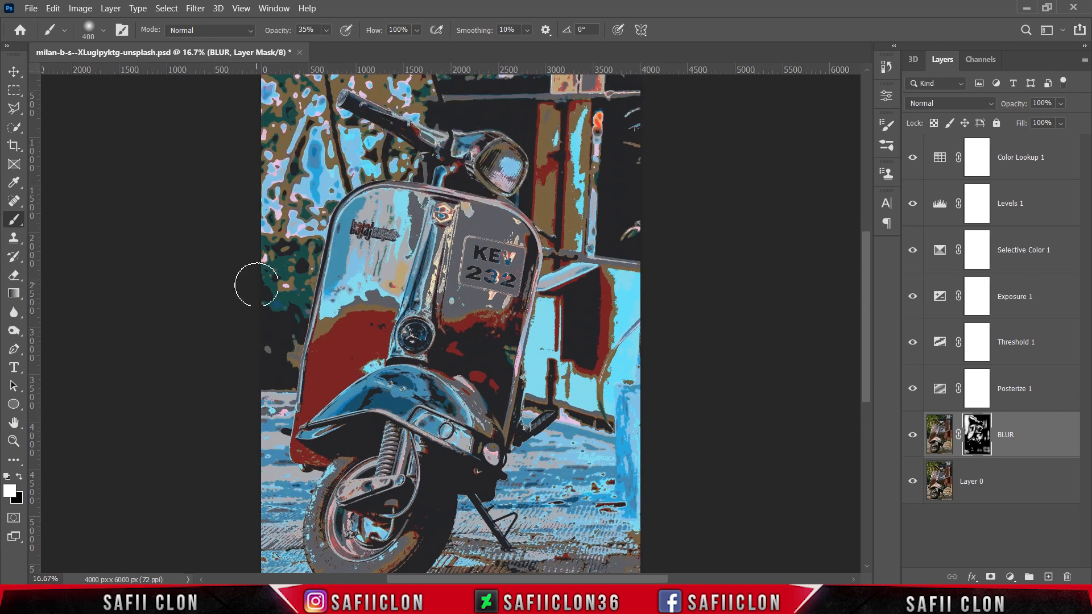
pyautogui.scroll(1, 256, 284)
pyautogui.click(913, 435)
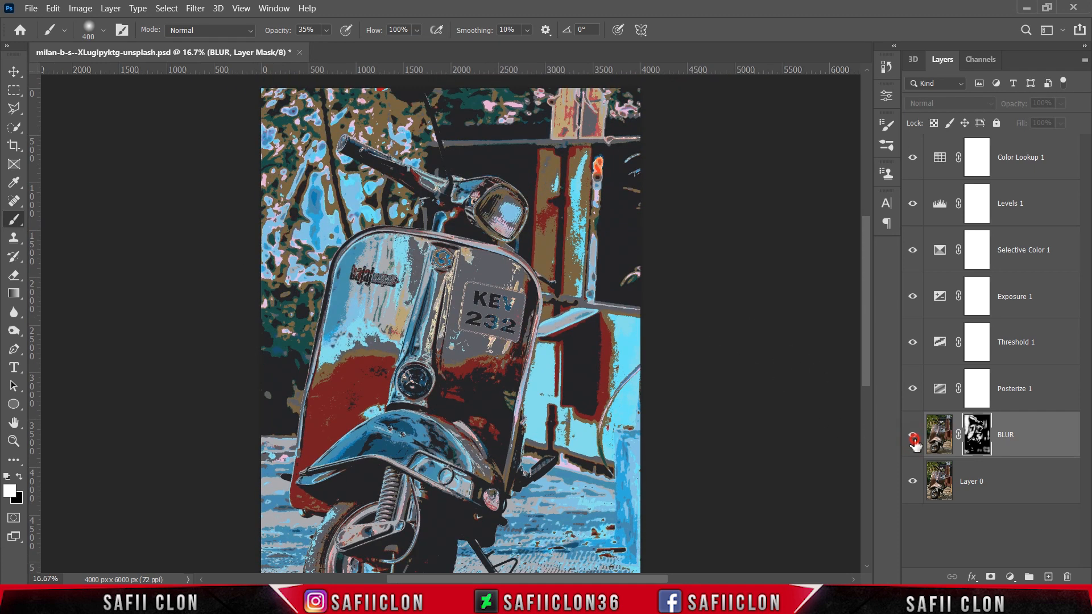
pyautogui.click(913, 439)
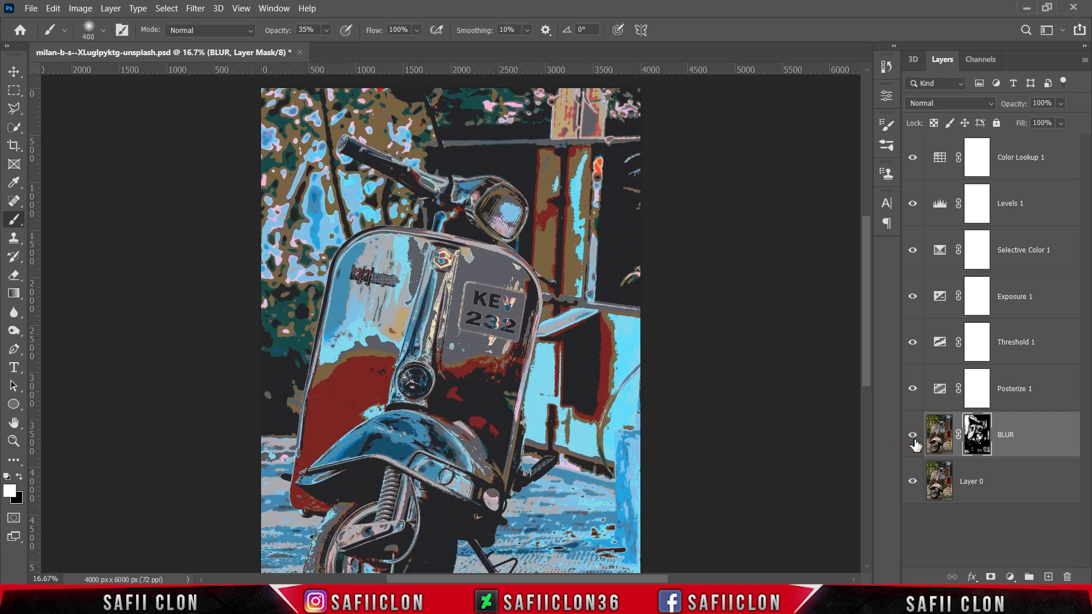
# Stamp all visible layers into a new layer above Color Lookup 1 and convert it to a smart object.
pyautogui.click(1043, 162)
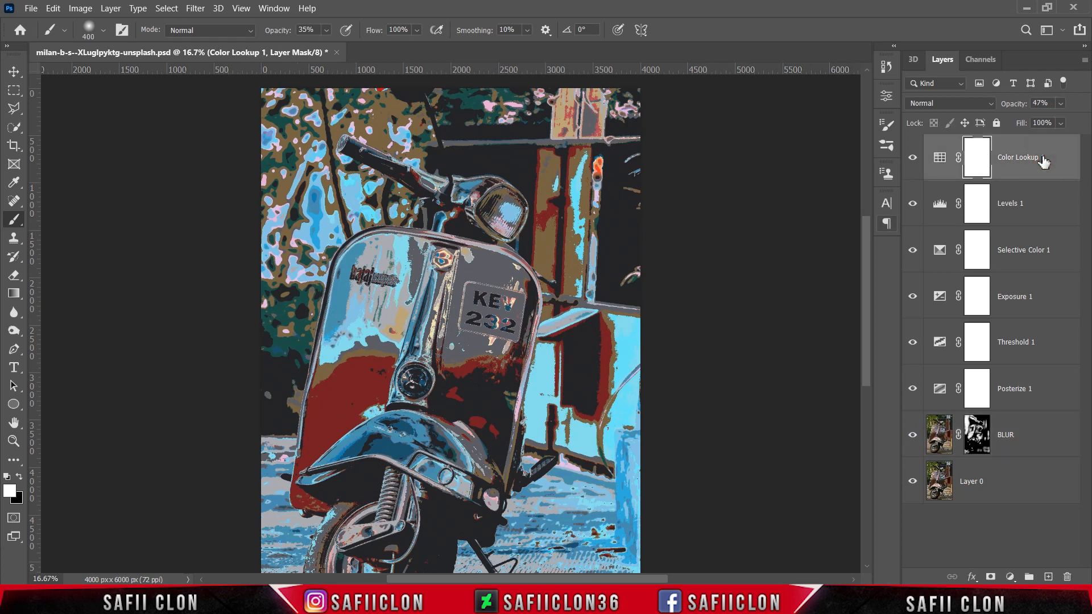
pyautogui.hotkey('ctrl', 'shift', 'alt', 'e')
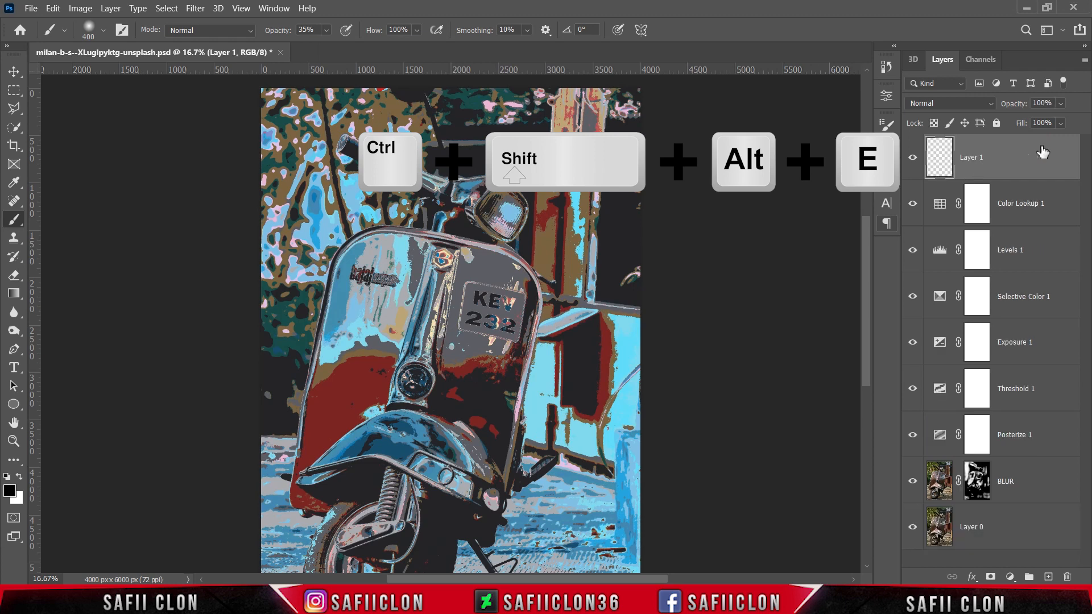
pyautogui.rightClick(1005, 158)
pyautogui.click(809, 186)
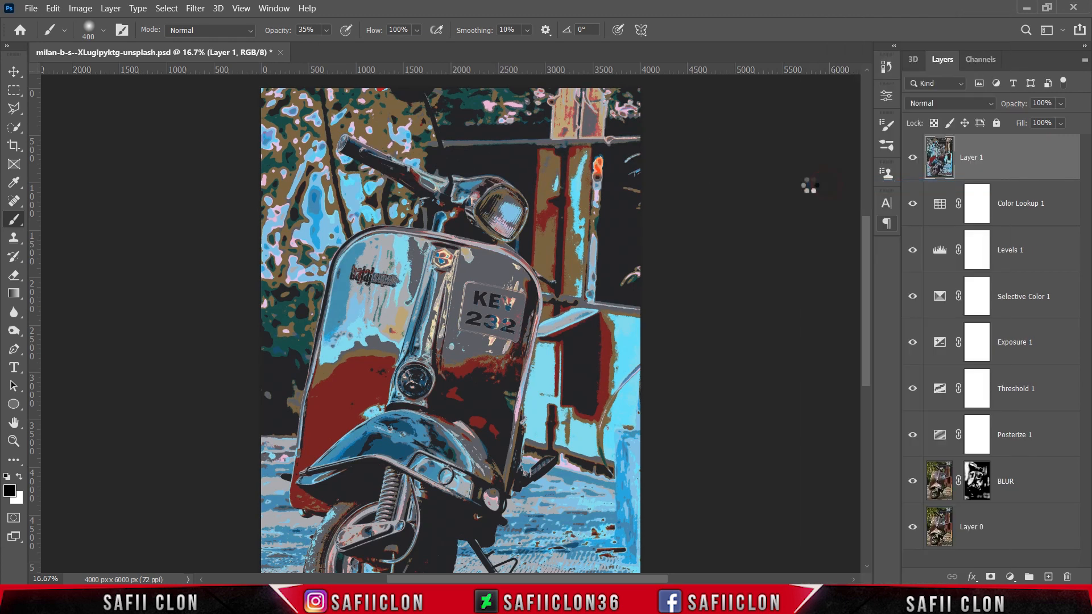
# Start the Camera Raw Filter on Layer 1 and set Contrast to +31 and Highlights to +20.
pyautogui.click(196, 8)
pyautogui.click(251, 107)
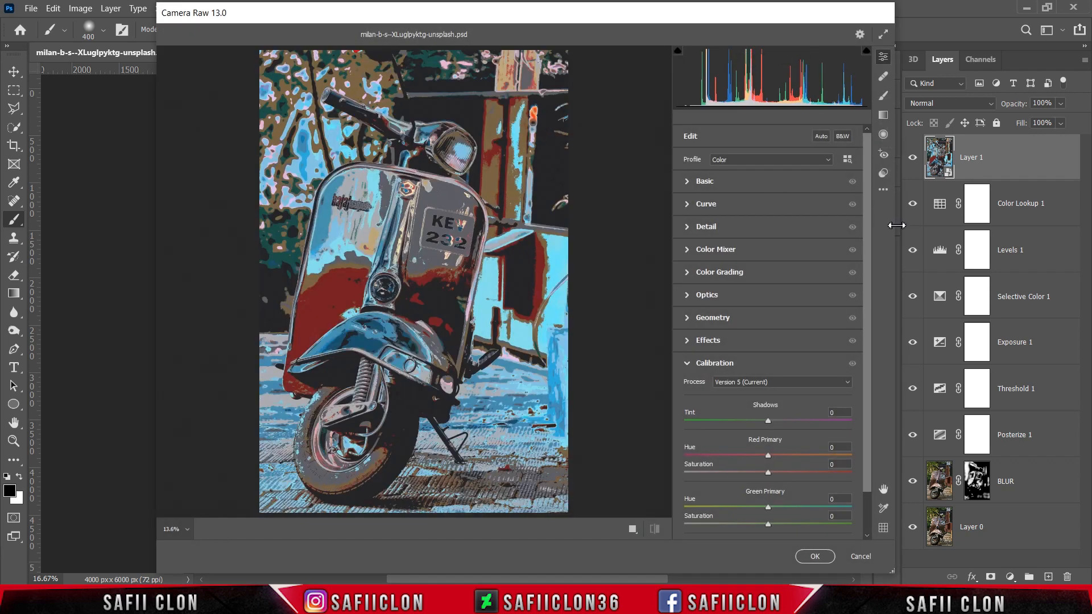
pyautogui.moveTo(897, 226); pyautogui.dragTo(925, 227)
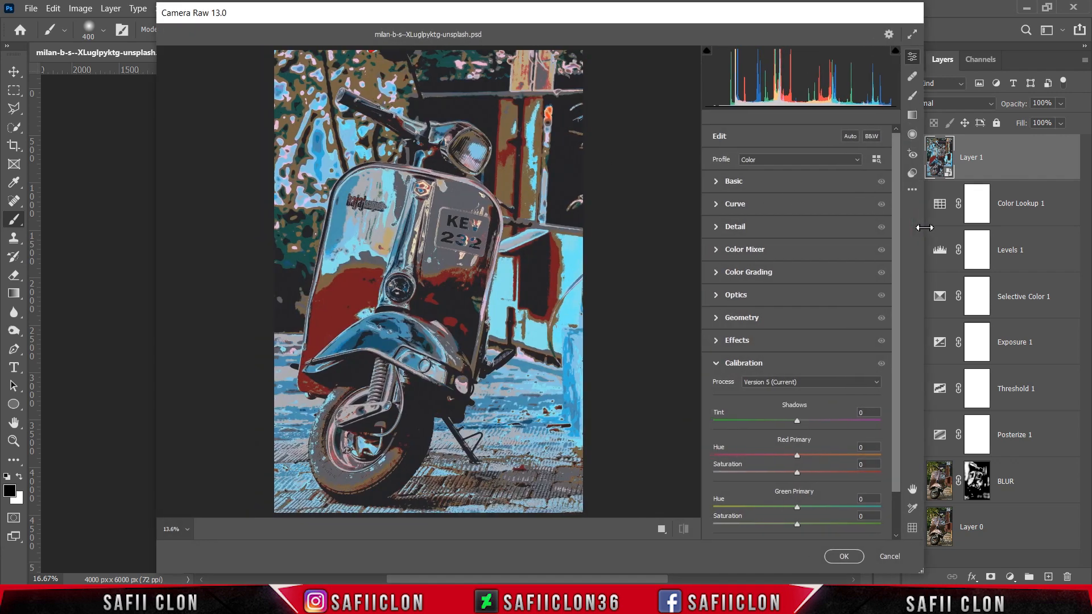
pyautogui.click(775, 185)
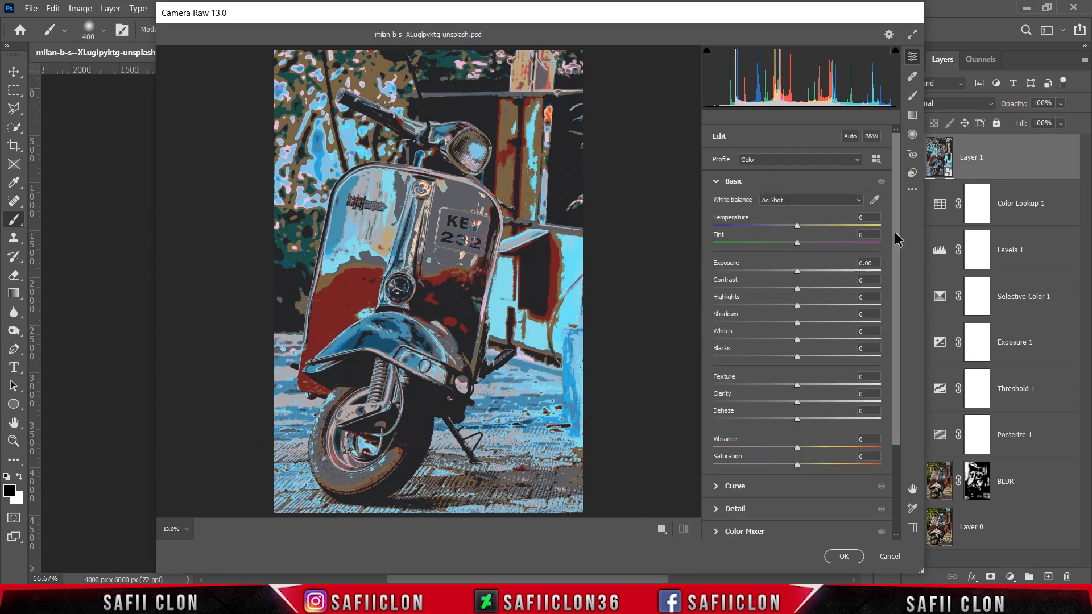
pyautogui.moveTo(895, 233); pyautogui.dragTo(898, 268)
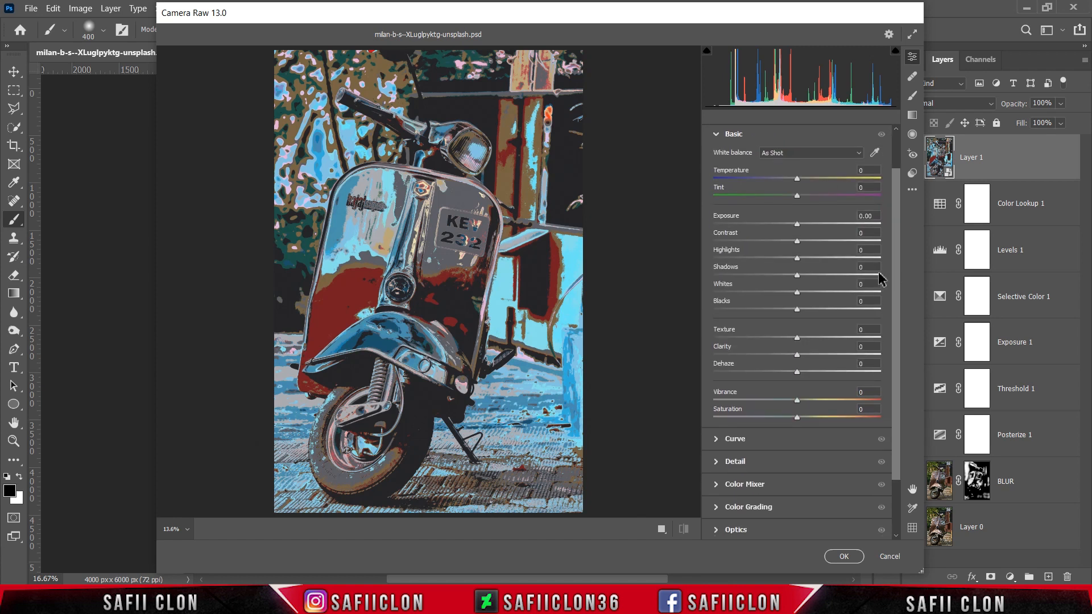
pyautogui.moveTo(797, 243); pyautogui.dragTo(822, 241)
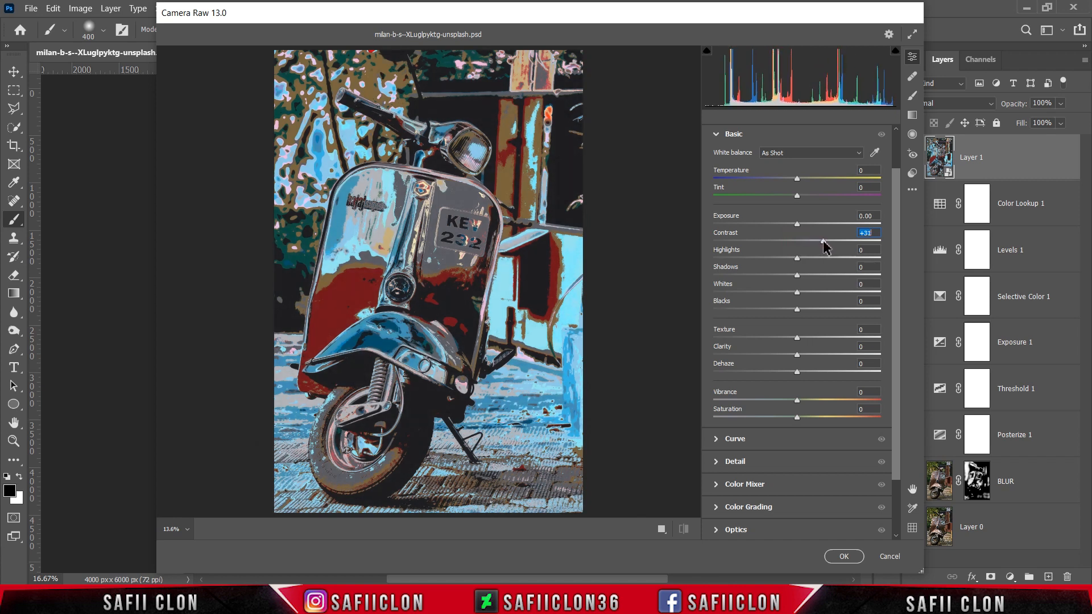
pyautogui.moveTo(799, 261); pyautogui.dragTo(817, 261)
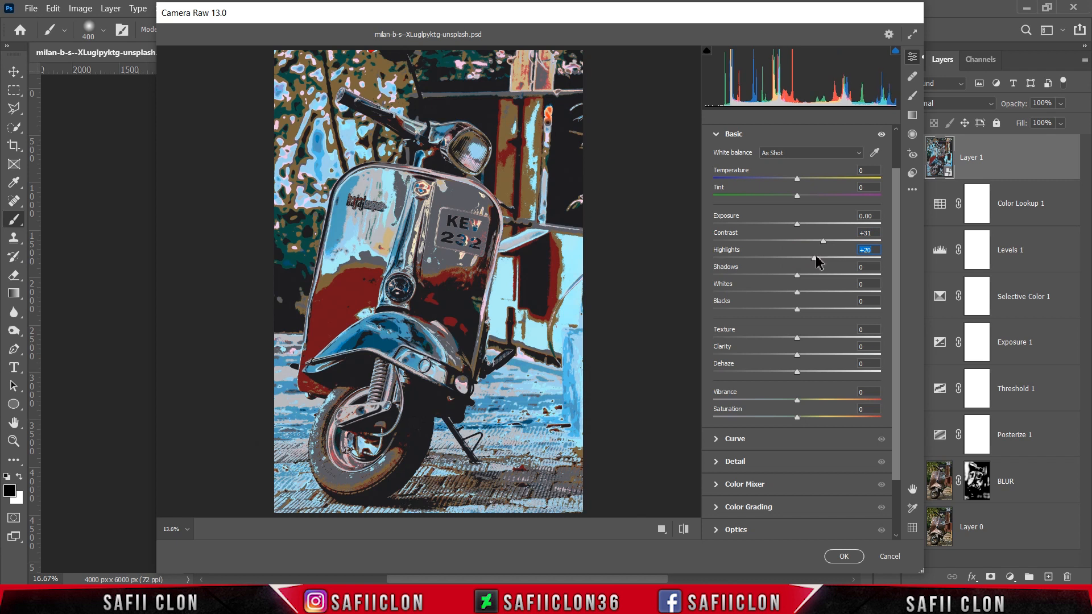
# Set Shadows to +31, Whites to -18, Blacks to +3, Texture to -16, Clarity to +26, Vibrance to +8 and Saturation to -6.
pyautogui.moveTo(801, 275); pyautogui.dragTo(781, 339)
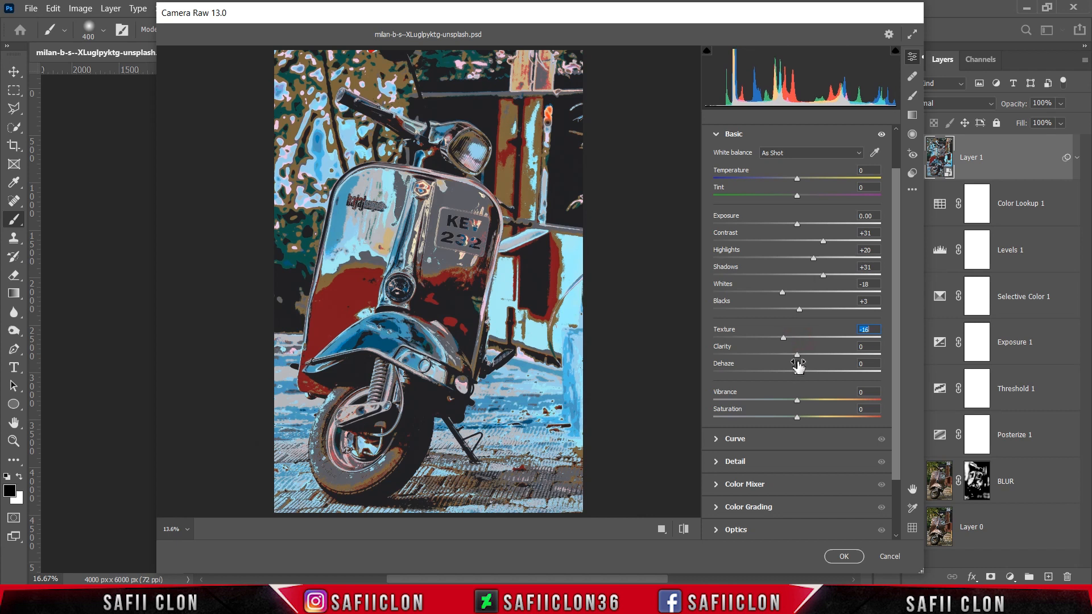
pyautogui.moveTo(797, 356); pyautogui.dragTo(815, 359)
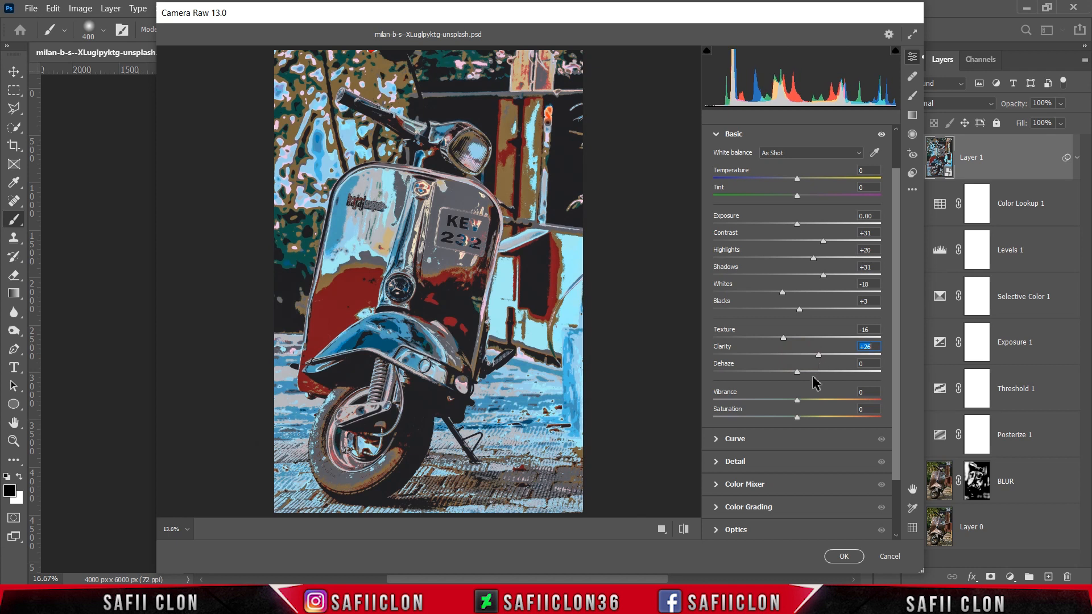
pyautogui.moveTo(797, 400); pyautogui.dragTo(792, 418)
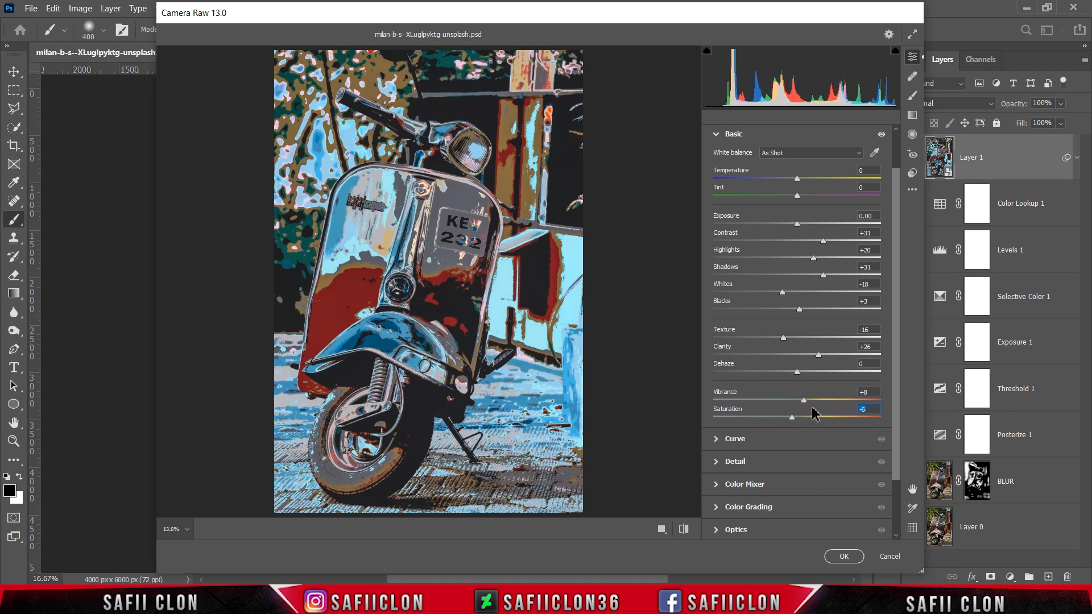
# Add a midtone point to the Camera Raw point curve with Input 134 and Output 128.
pyautogui.scroll(-3, 891, 307)
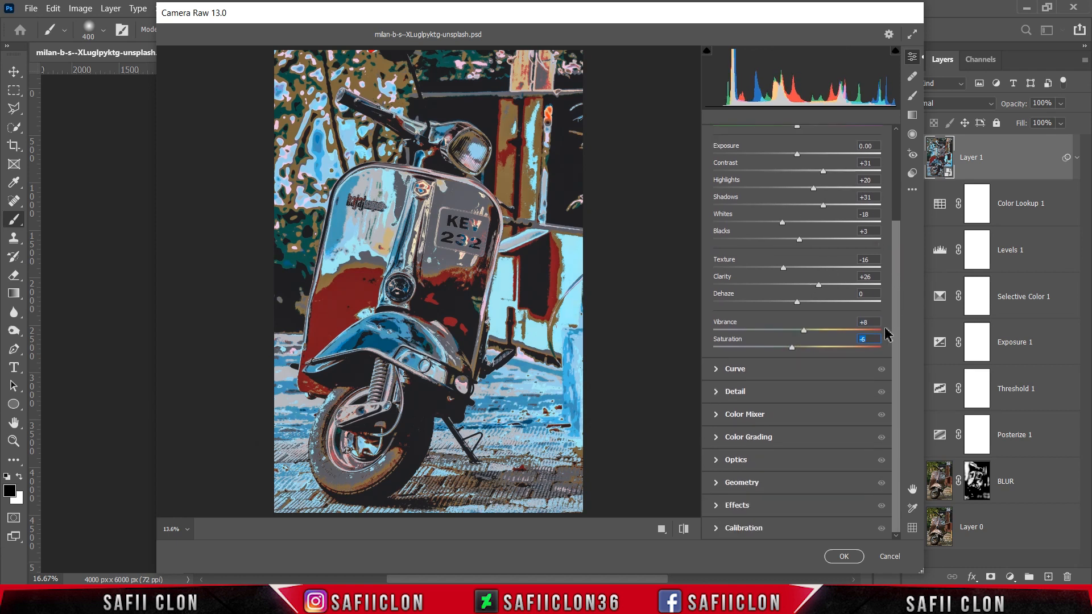
pyautogui.click(738, 371)
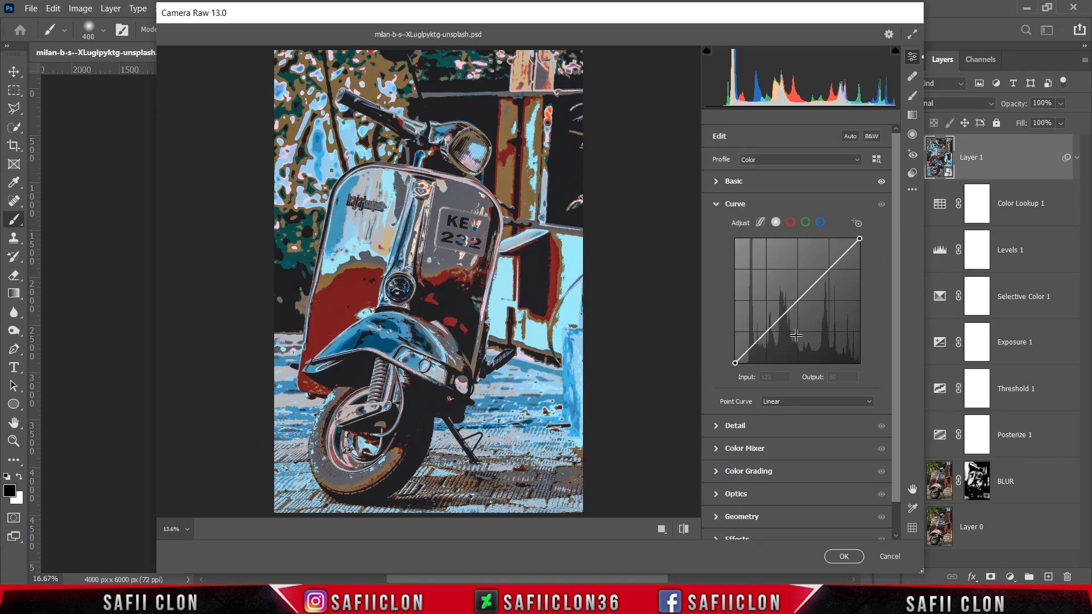
pyautogui.click(799, 305)
pyautogui.moveTo(777, 377); pyautogui.dragTo(759, 377)
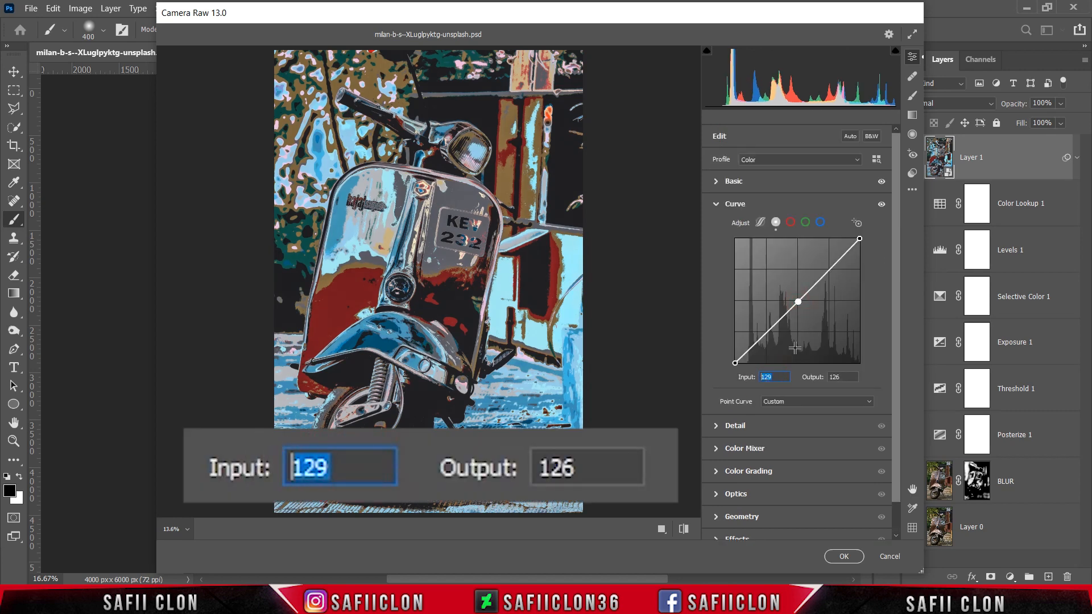
pyautogui.write('134')
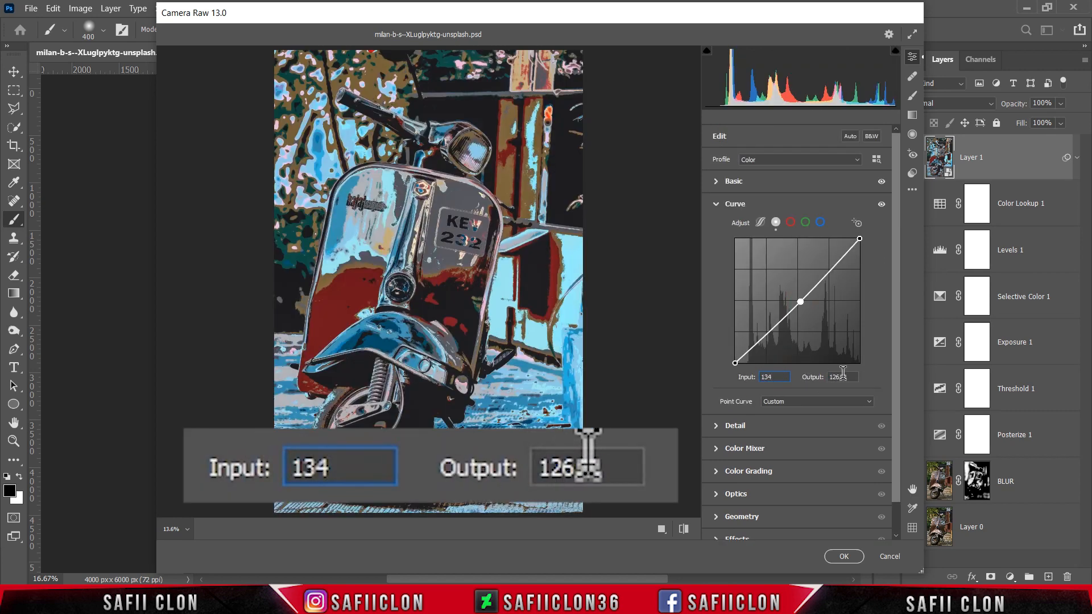
pyautogui.press('Tab')
pyautogui.write('128')
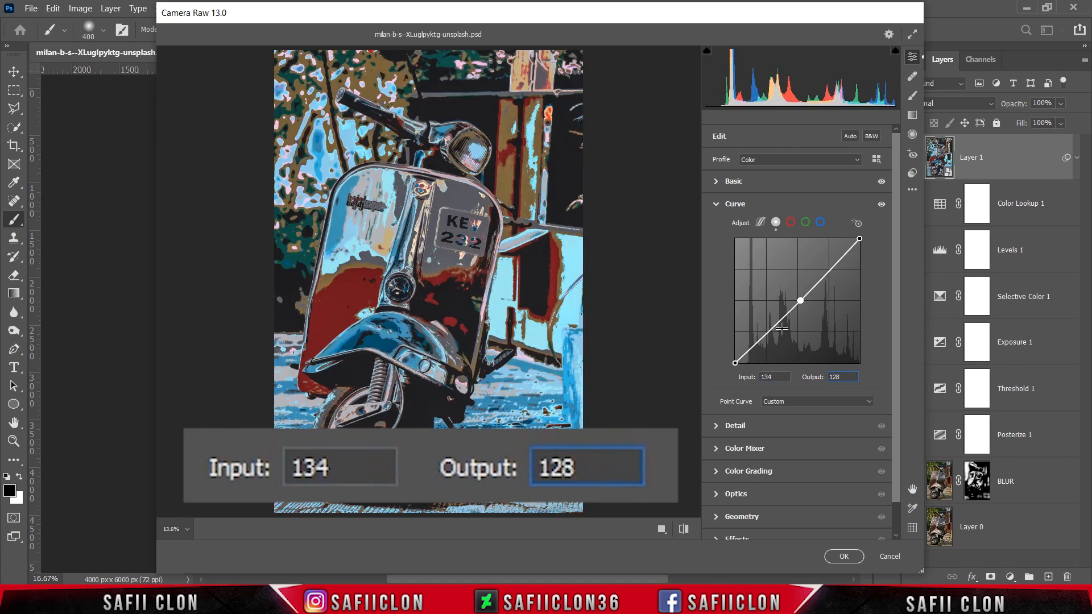
# Add a shadow point to the point curve with Input 59 and Output 61.
pyautogui.click(771, 331)
pyautogui.moveTo(775, 377); pyautogui.dragTo(754, 377)
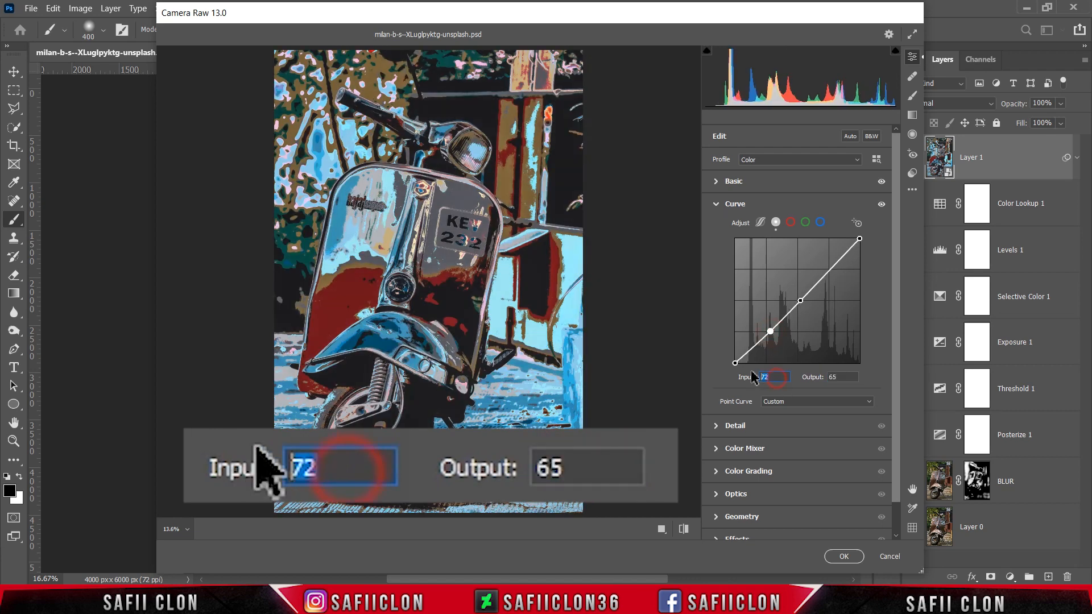
pyautogui.write('5')
pyautogui.write('9')
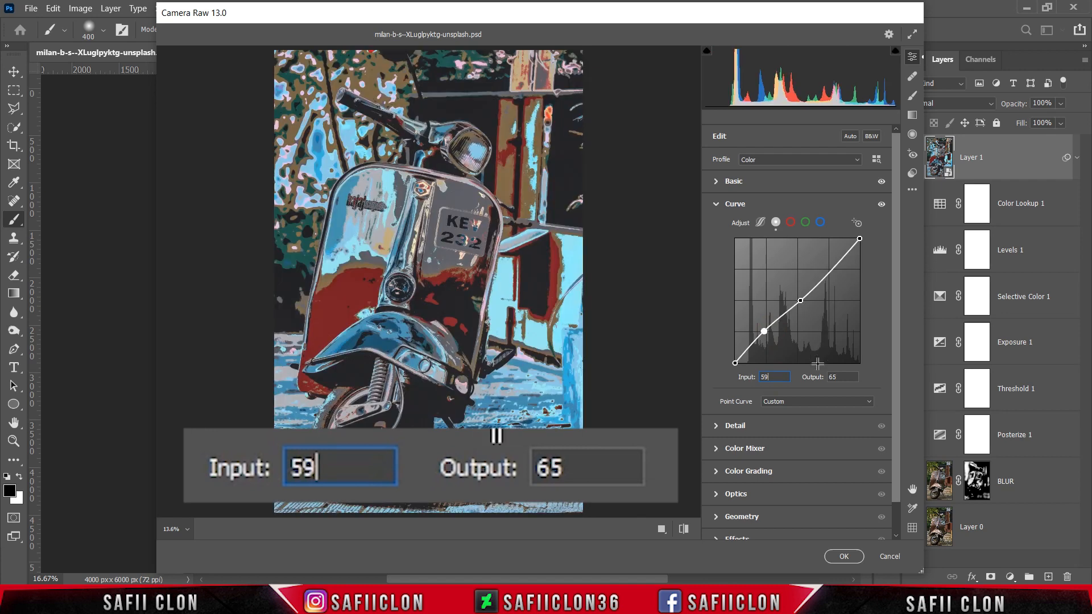
pyautogui.doubleClick(836, 377)
pyautogui.write('6')
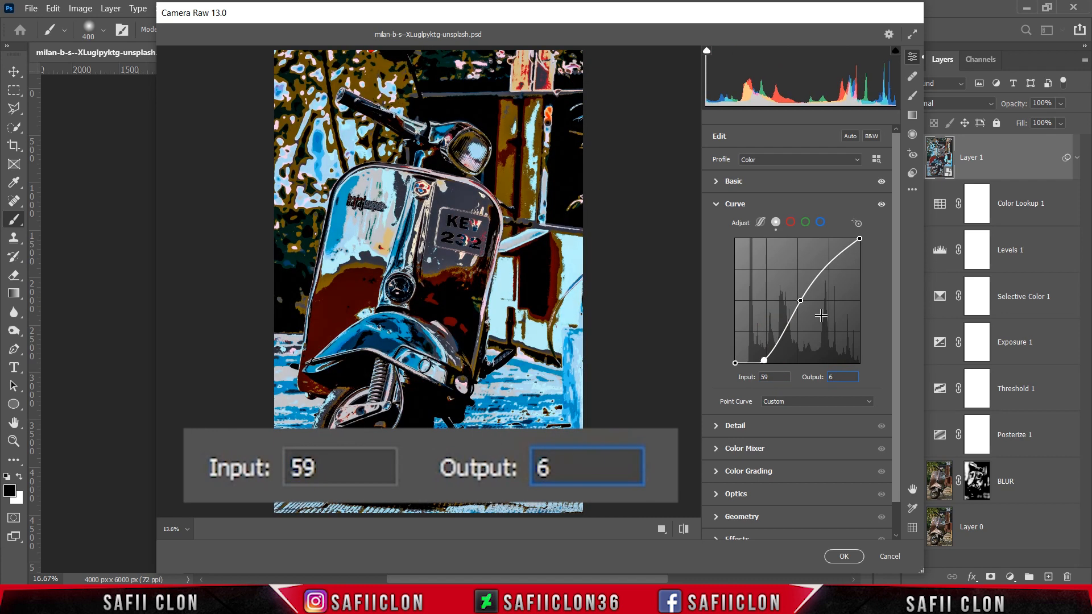
pyautogui.write('1')
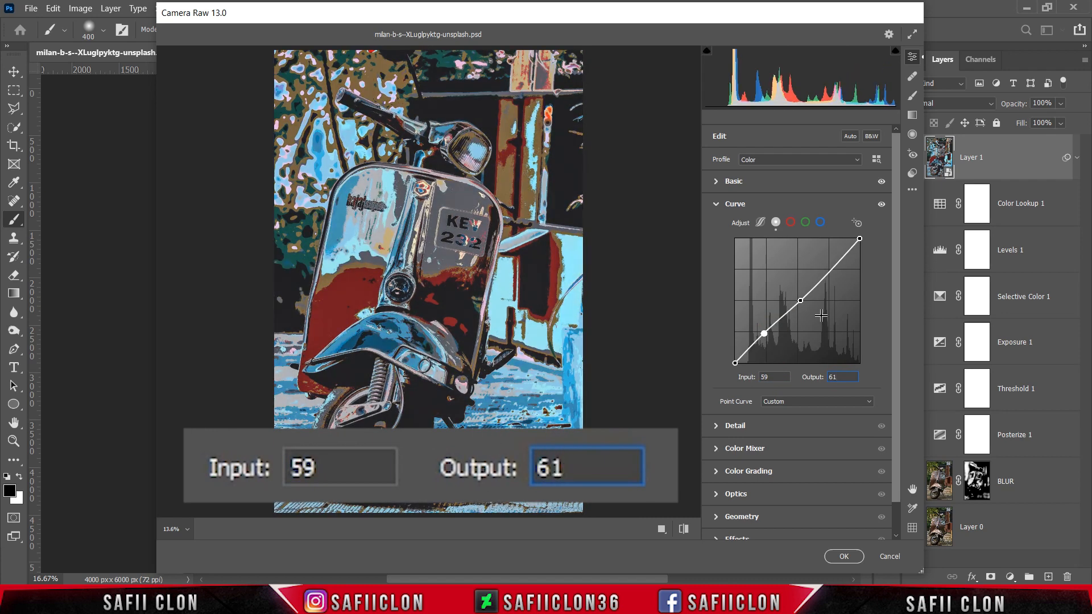
# Raise the black end point of the point curve to Output 10.
pyautogui.click(734, 363)
pyautogui.doubleClick(849, 377)
pyautogui.write('10')
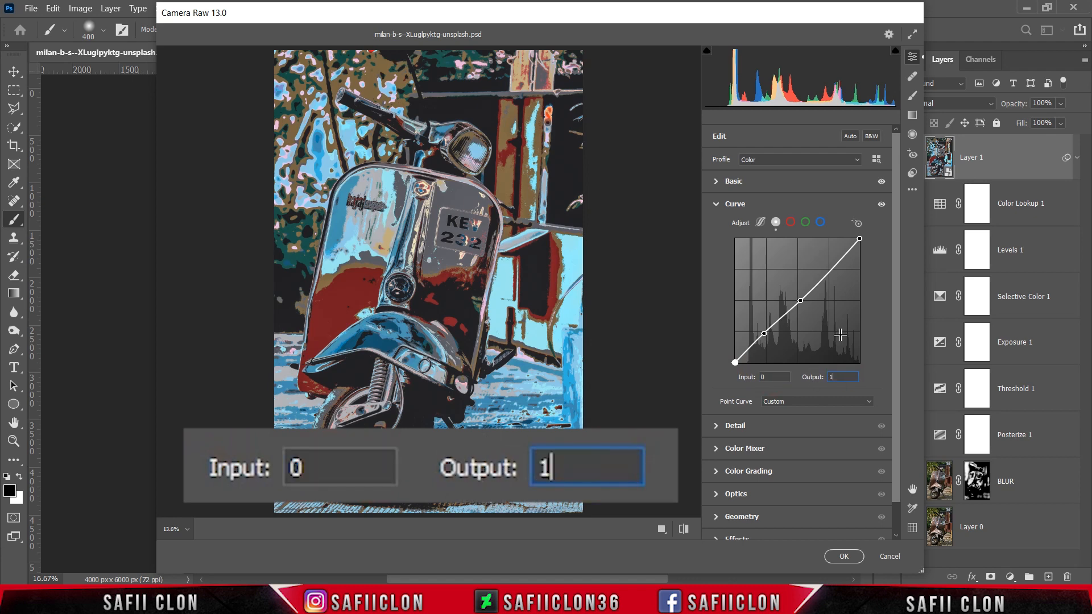
# Add a highlight point to the point curve with Input 189 and Output 198.
pyautogui.click(828, 273)
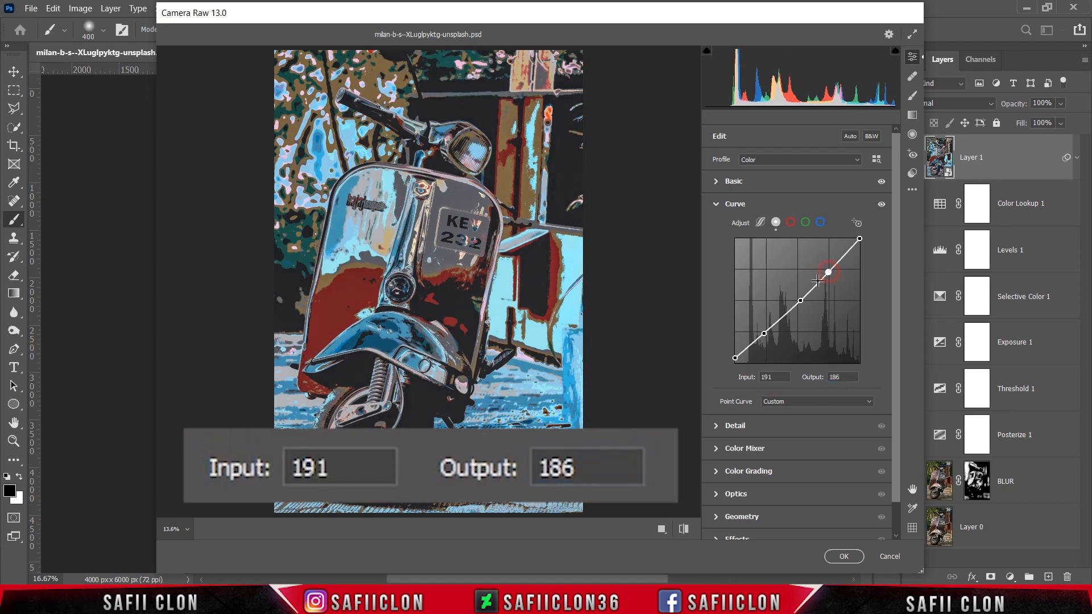
pyautogui.doubleClick(768, 378)
pyautogui.write('189')
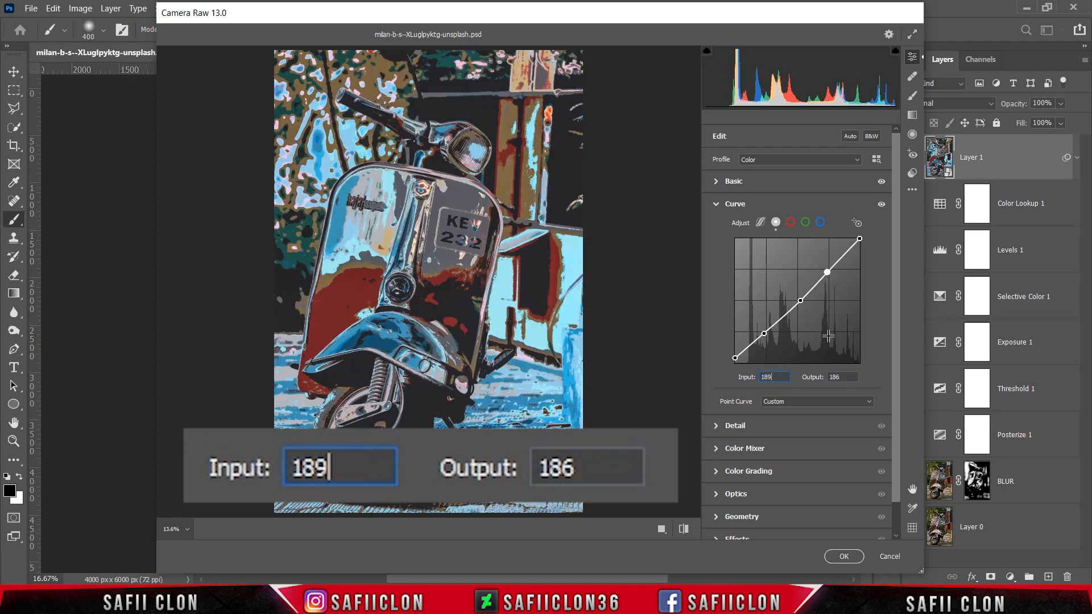
pyautogui.doubleClick(830, 377)
pyautogui.write('198')
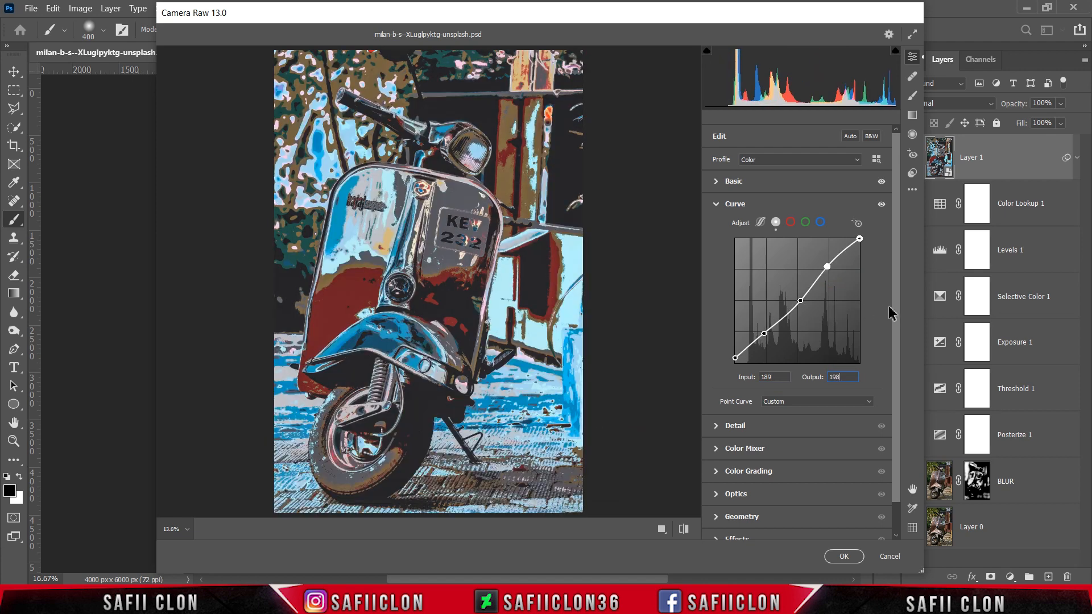
# Set the Detail values to Sharpening 26 and Noise Reduction 24.
pyautogui.moveTo(900, 309); pyautogui.dragTo(896, 372)
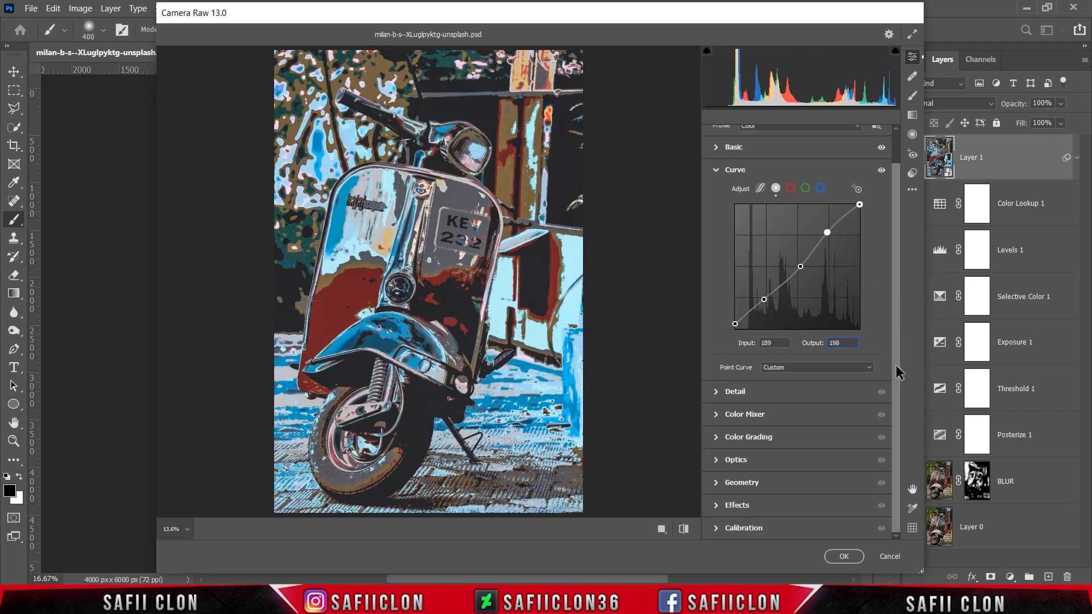
pyautogui.click(791, 394)
pyautogui.moveTo(716, 421); pyautogui.dragTo(741, 440)
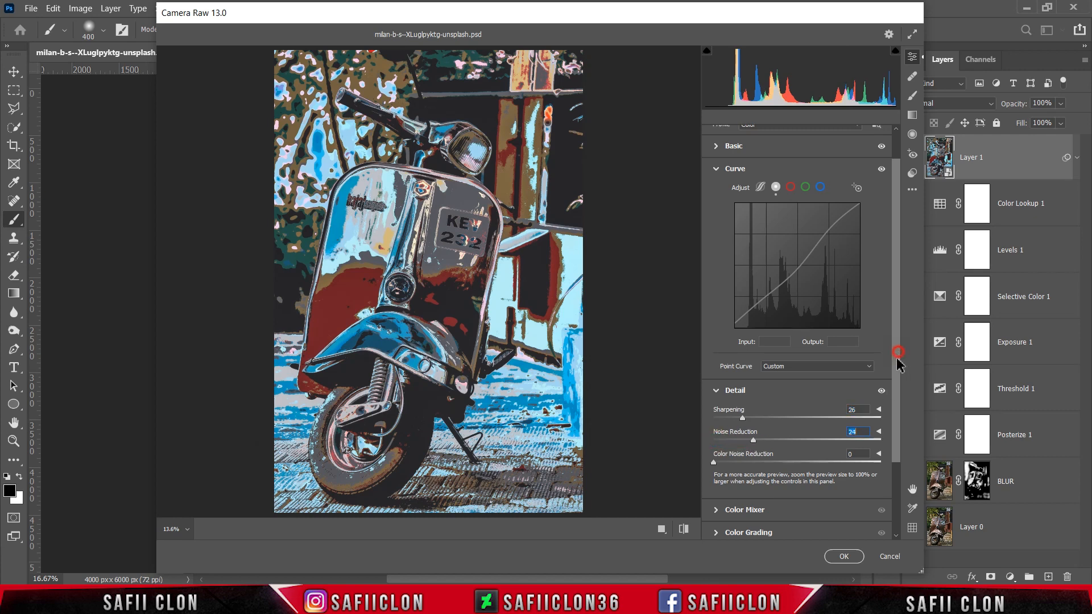
# Set the Color Mixer hues to Reds -24, Oranges -34, Yellows -18, Greens +8, Aquas +10 and Blues -6.
pyautogui.moveTo(898, 356); pyautogui.dragTo(897, 450)
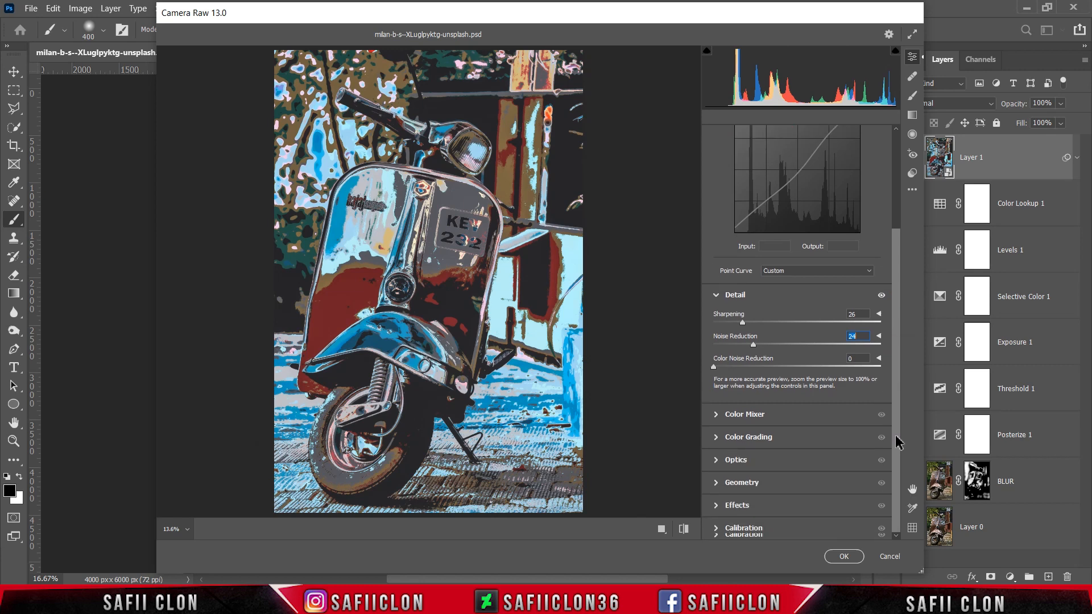
pyautogui.click(756, 420)
pyautogui.click(898, 372)
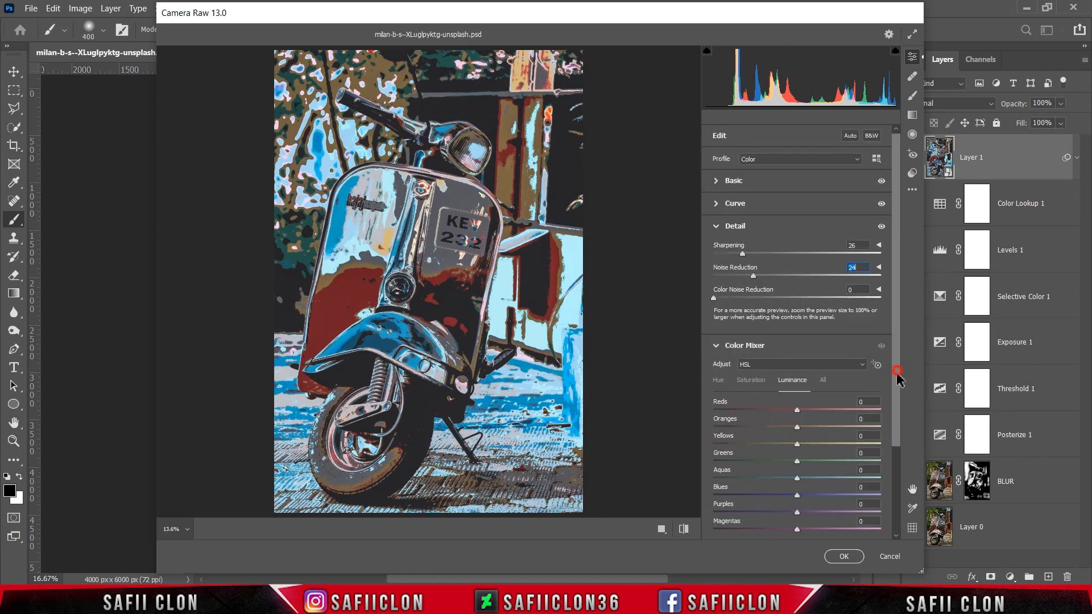
pyautogui.moveTo(897, 372); pyautogui.dragTo(892, 456)
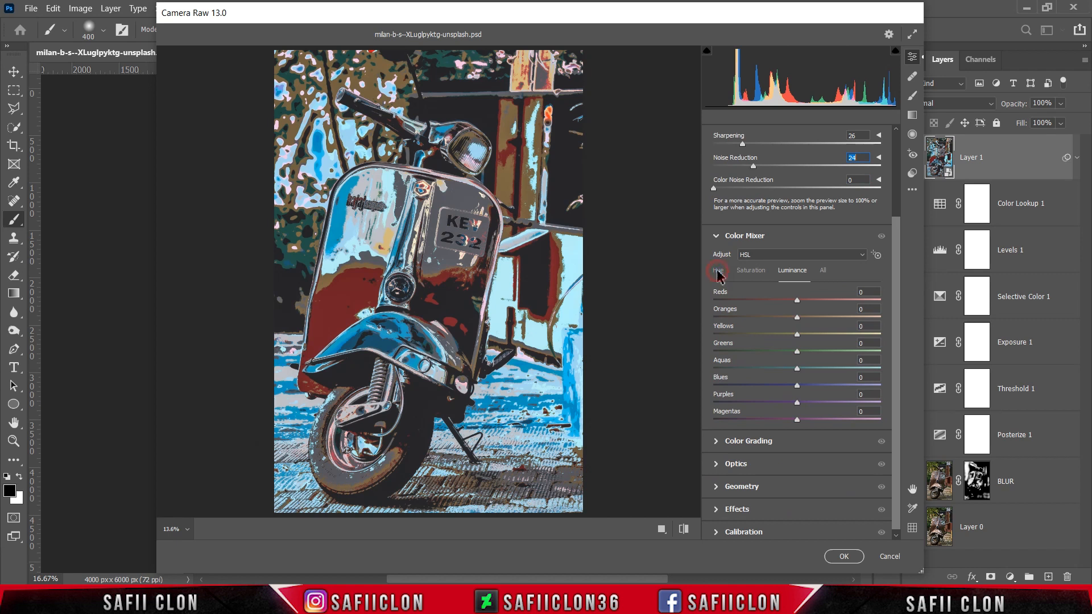
pyautogui.click(718, 272)
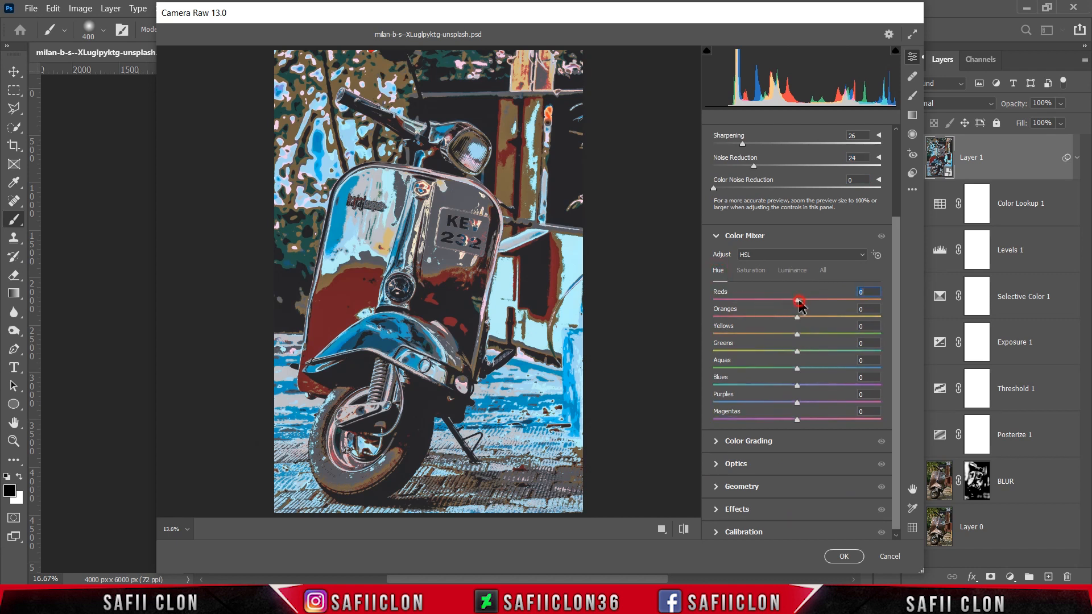
pyautogui.moveTo(800, 303); pyautogui.dragTo(781, 303)
pyautogui.moveTo(796, 317); pyautogui.dragTo(777, 317)
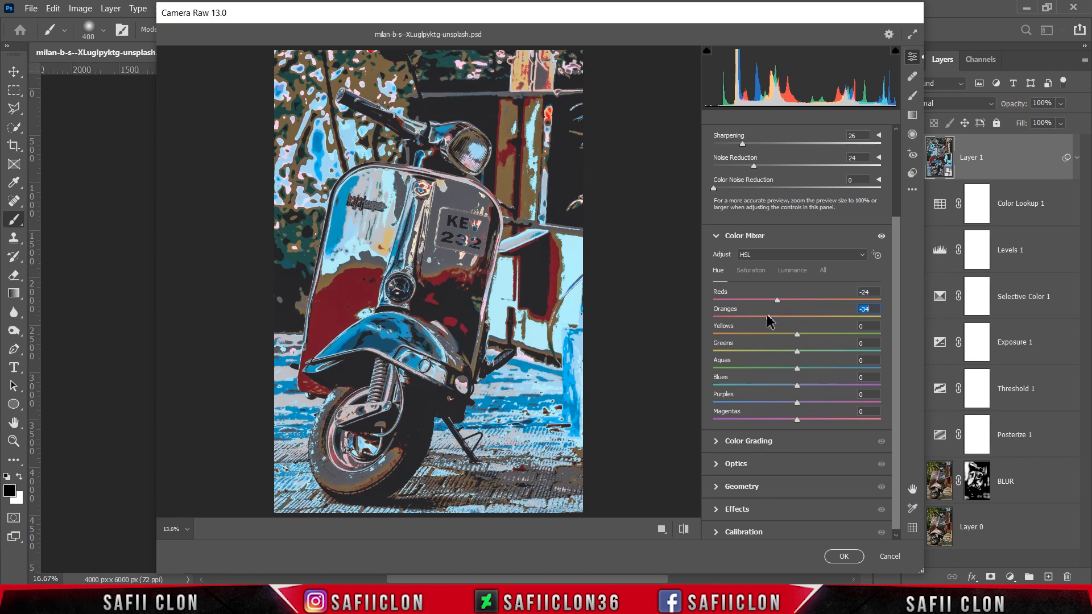
pyautogui.moveTo(801, 334)
pyautogui.mouseDown()
pyautogui.moveTo(773, 333)
pyautogui.moveTo(799, 356)
pyautogui.mouseUp()
pyautogui.moveTo(798, 369)
pyautogui.mouseDown()
pyautogui.moveTo(812, 376)
pyautogui.moveTo(792, 385)
pyautogui.mouseUp()
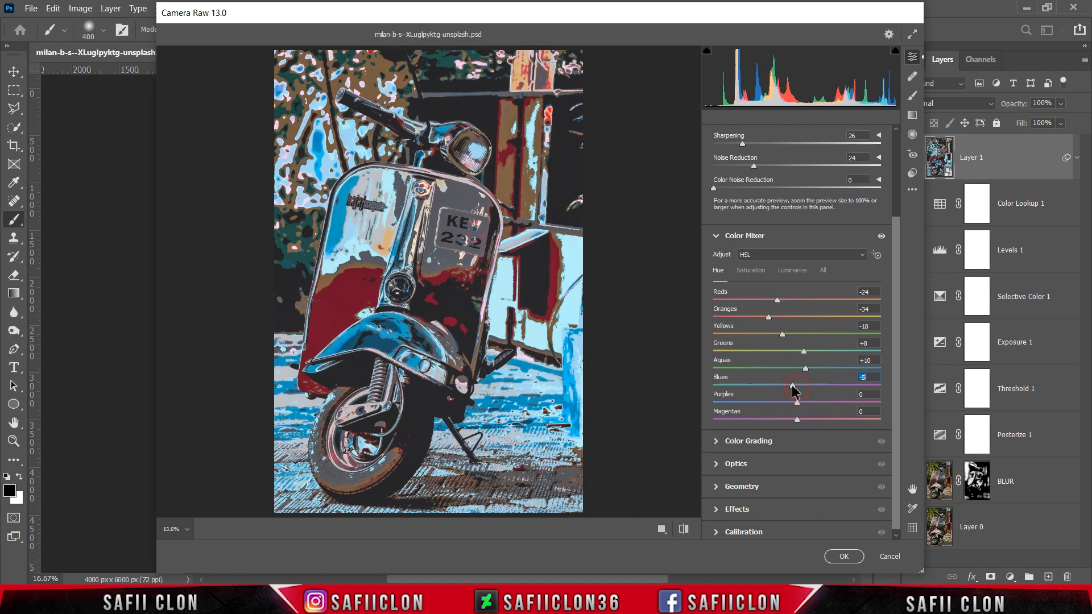
# Set the Color Mixer saturation to Reds +5, Oranges +20, Yellows +12, Aquas +6, Blues +16 and Magentas +16.
pyautogui.click(762, 270)
pyautogui.moveTo(797, 300); pyautogui.dragTo(803, 335)
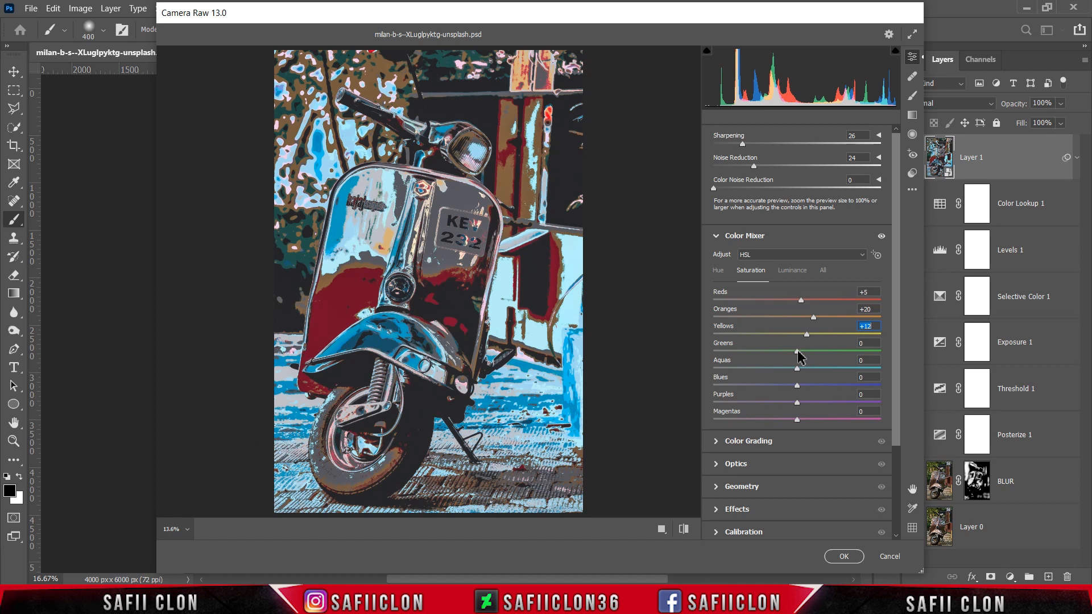
pyautogui.moveTo(797, 368); pyautogui.dragTo(811, 392)
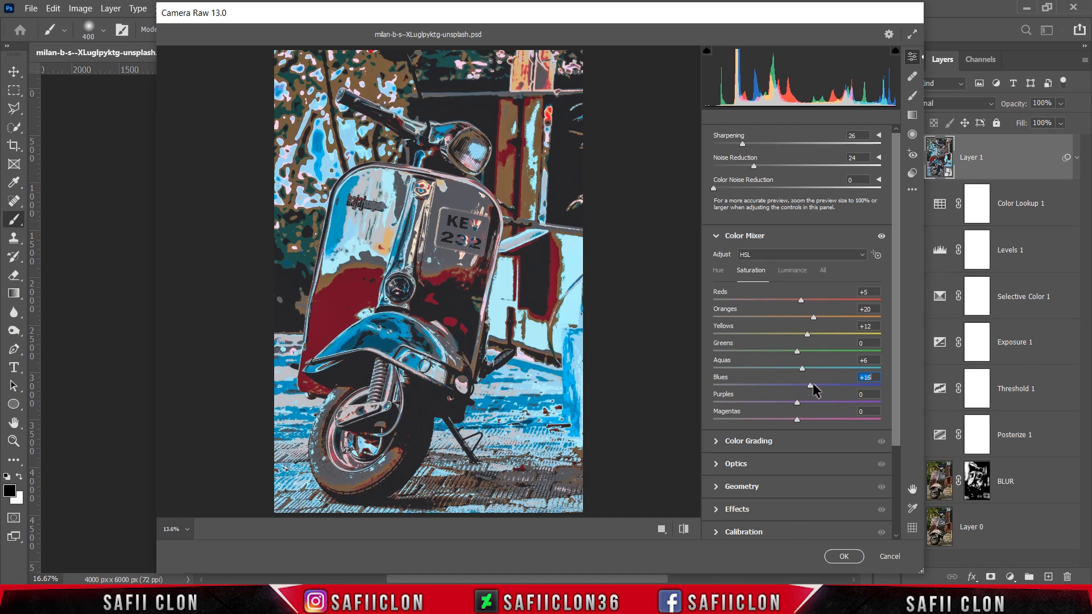
pyautogui.moveTo(801, 421); pyautogui.dragTo(800, 421)
# Compare the before and after views of the Camera Raw edits and apply the filter to Layer 1.
pyautogui.scroll(4, 895, 284)
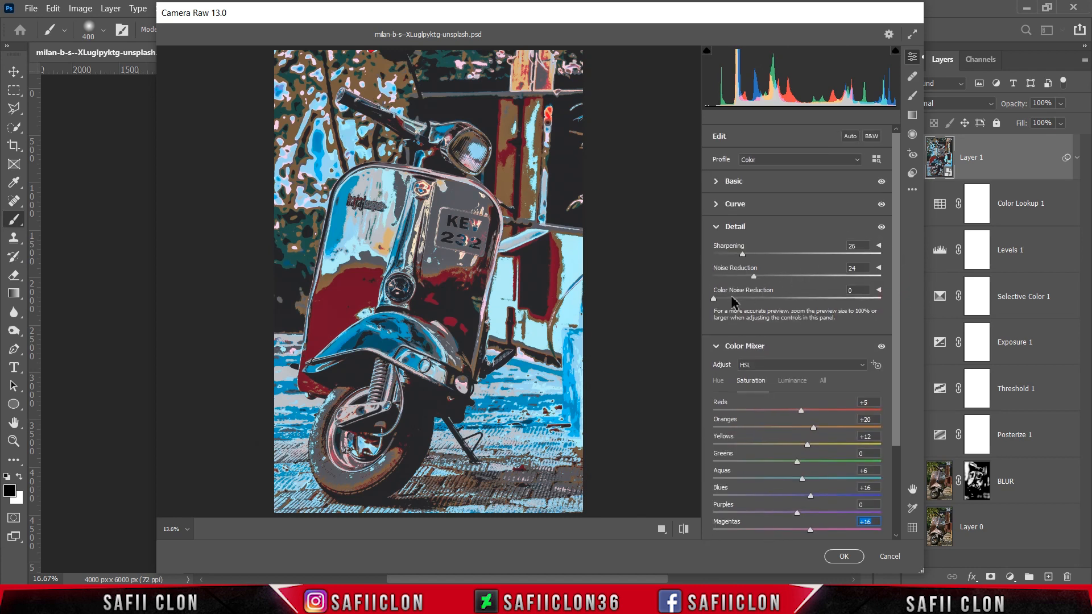
pyautogui.click(718, 229)
pyautogui.click(715, 251)
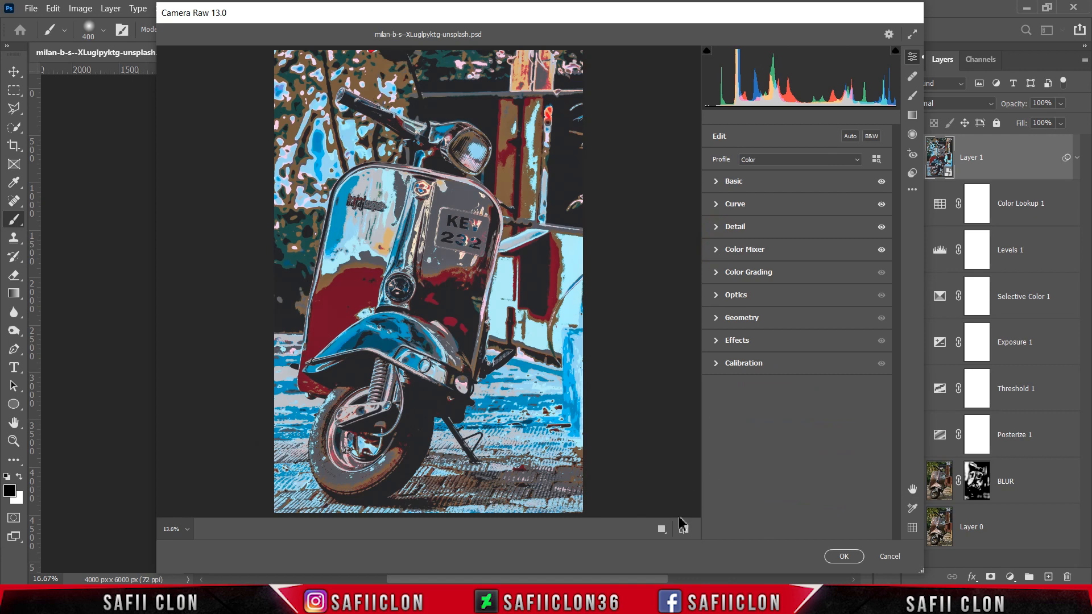
pyautogui.click(661, 529)
pyautogui.click(627, 530)
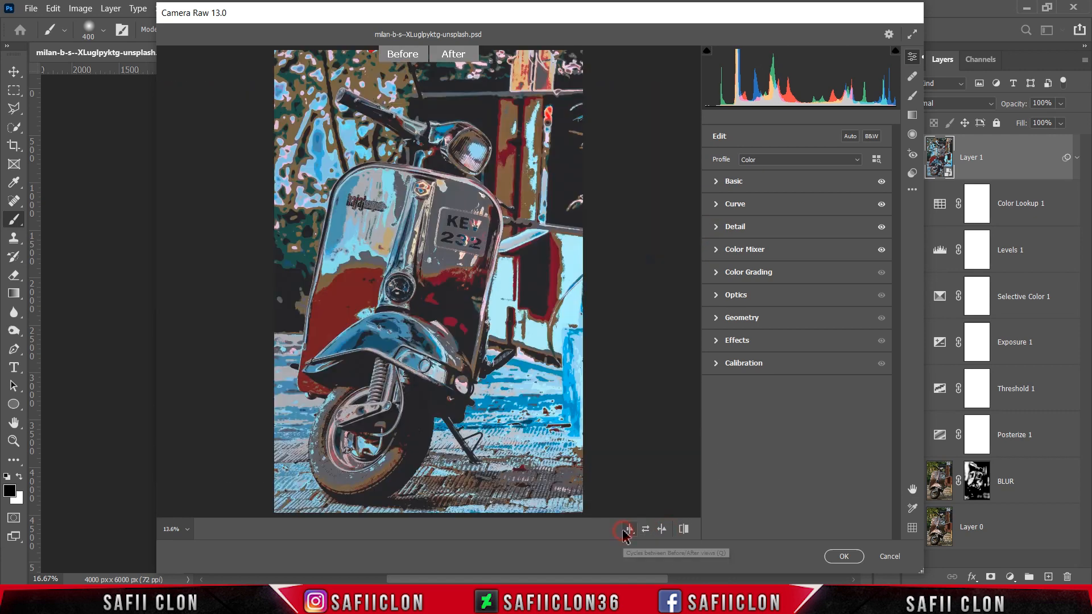
pyautogui.click(625, 530)
pyautogui.click(626, 531)
pyautogui.click(626, 530)
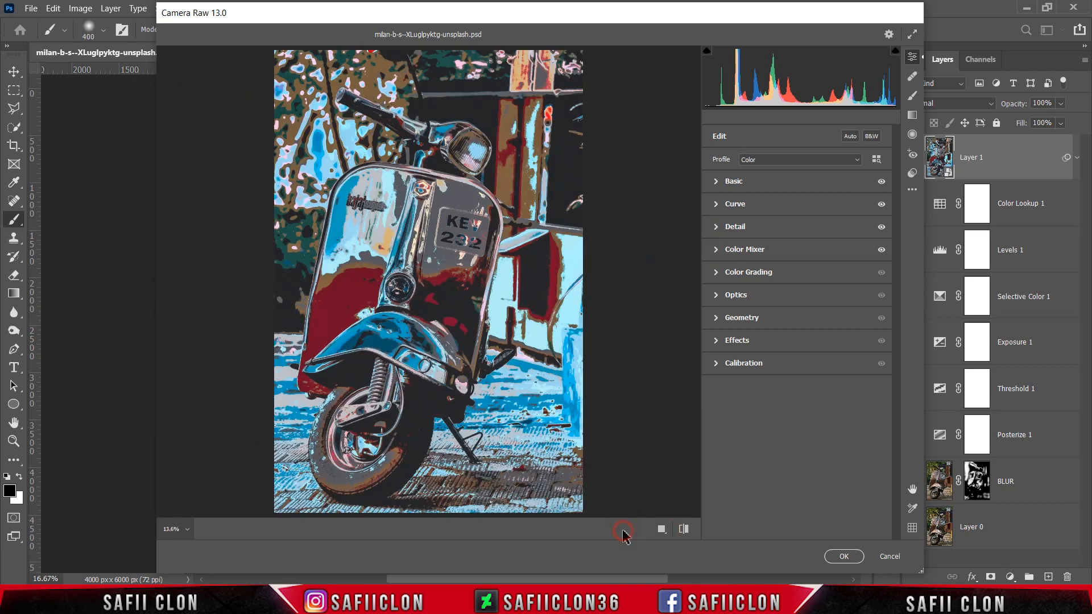
pyautogui.click(847, 557)
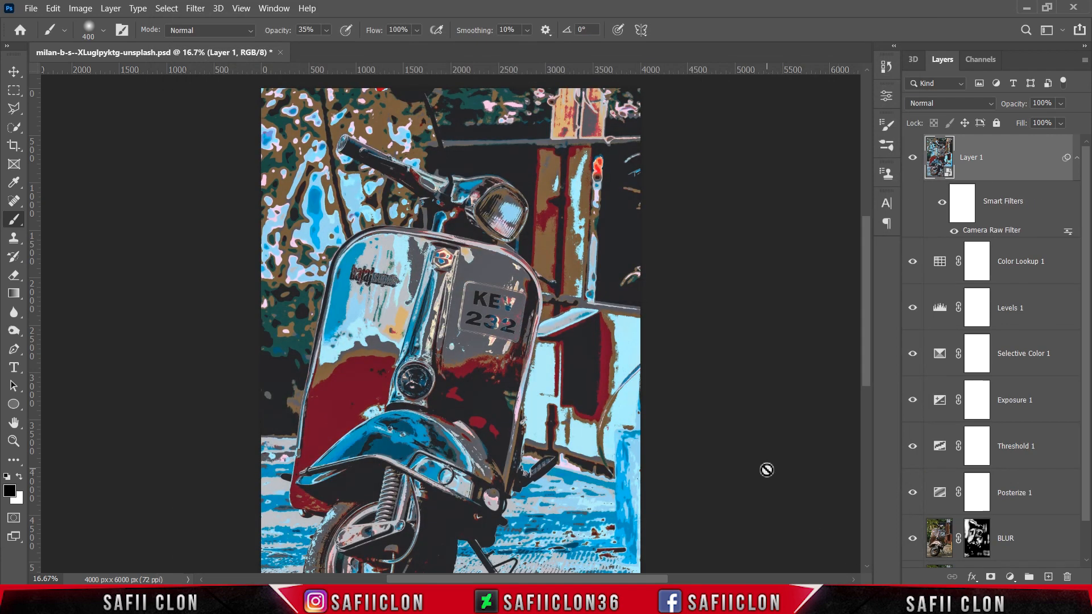
# Compare the artwork with and without Layer 1, both as a whole and close up on the scooter body.
pyautogui.hotkey('ctrl', '-')
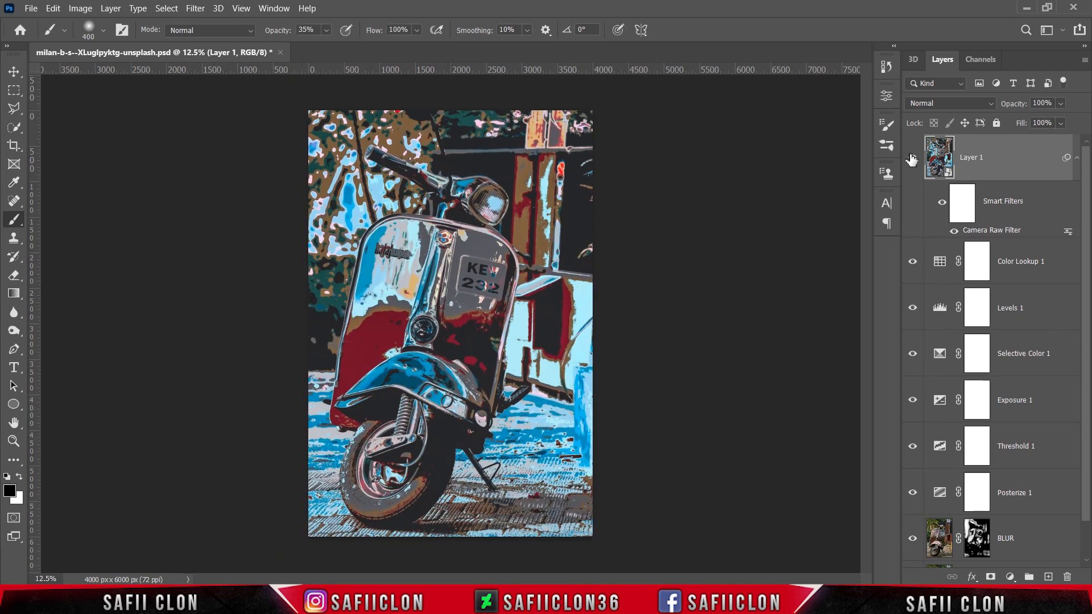
pyautogui.click(912, 160)
pyautogui.click(911, 160)
pyautogui.click(911, 159)
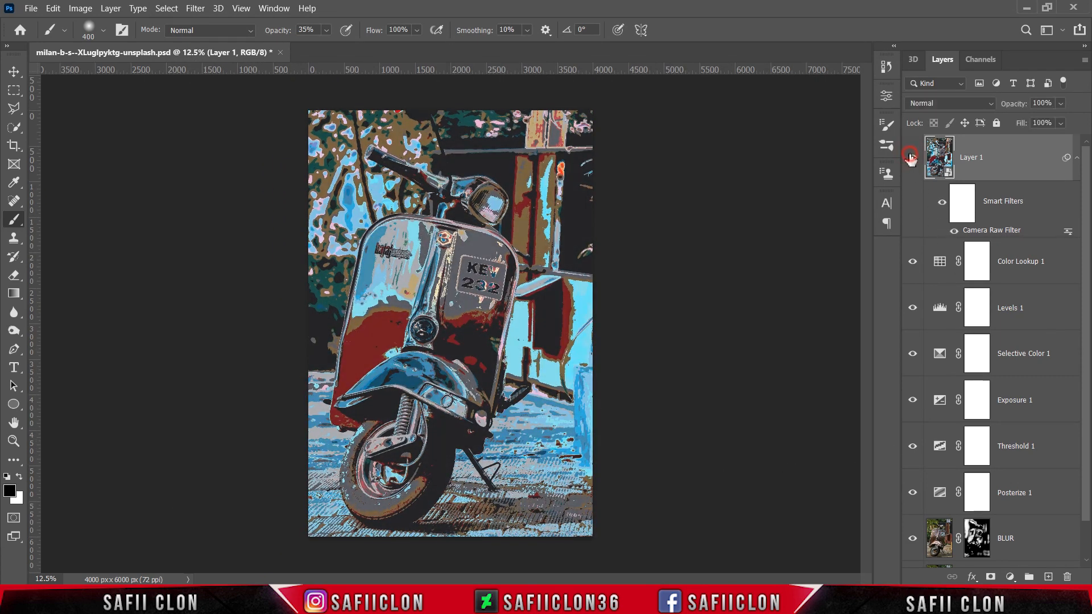
pyautogui.hotkey('ctrl', '+')
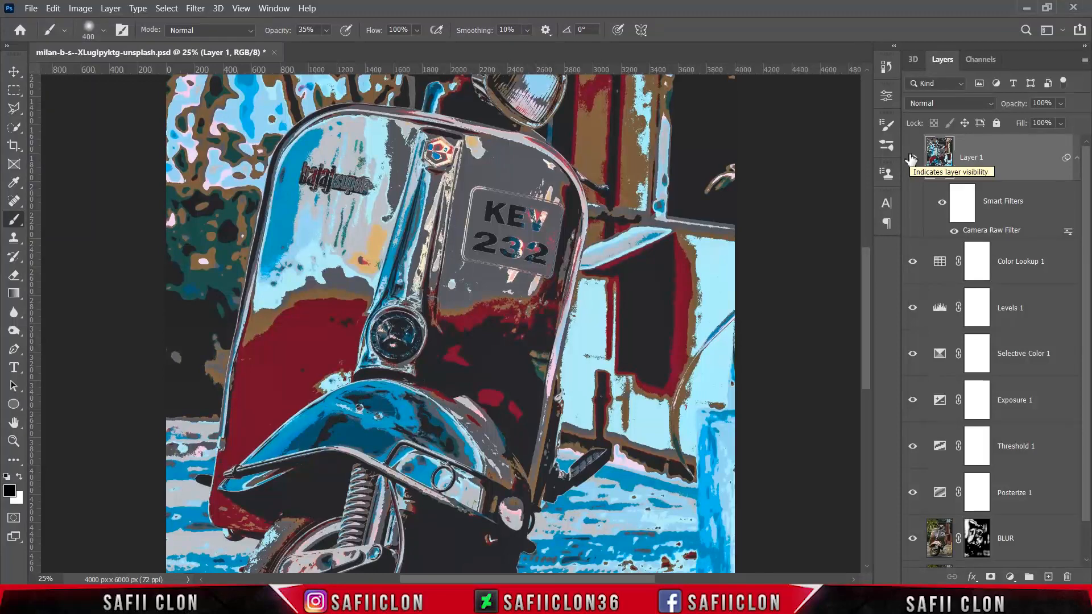
pyautogui.click(912, 159)
pyautogui.click(912, 159)
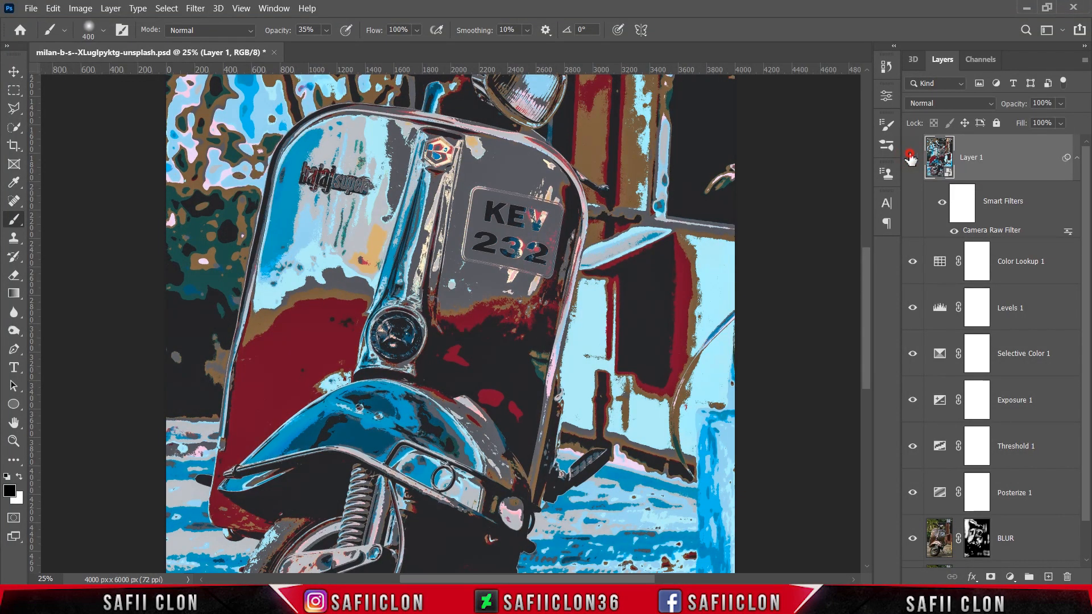
pyautogui.click(912, 160)
pyautogui.click(911, 159)
# Group the layers from Color Lookup 1 down to BLUR into a group named EDIT and hide the group.
pyautogui.click(1051, 259)
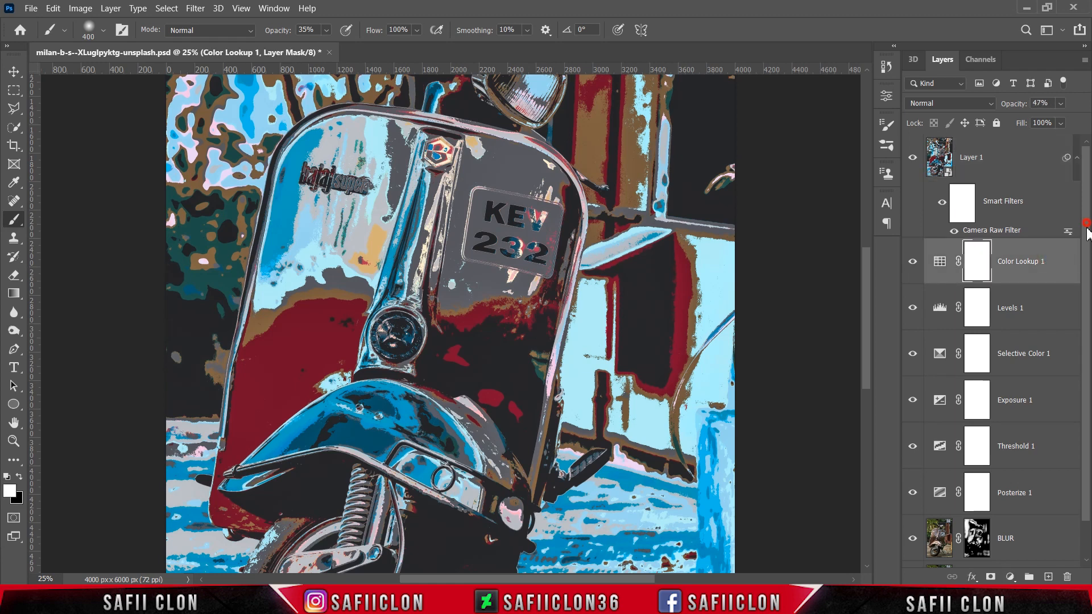
pyautogui.moveTo(1088, 230); pyautogui.dragTo(1090, 289)
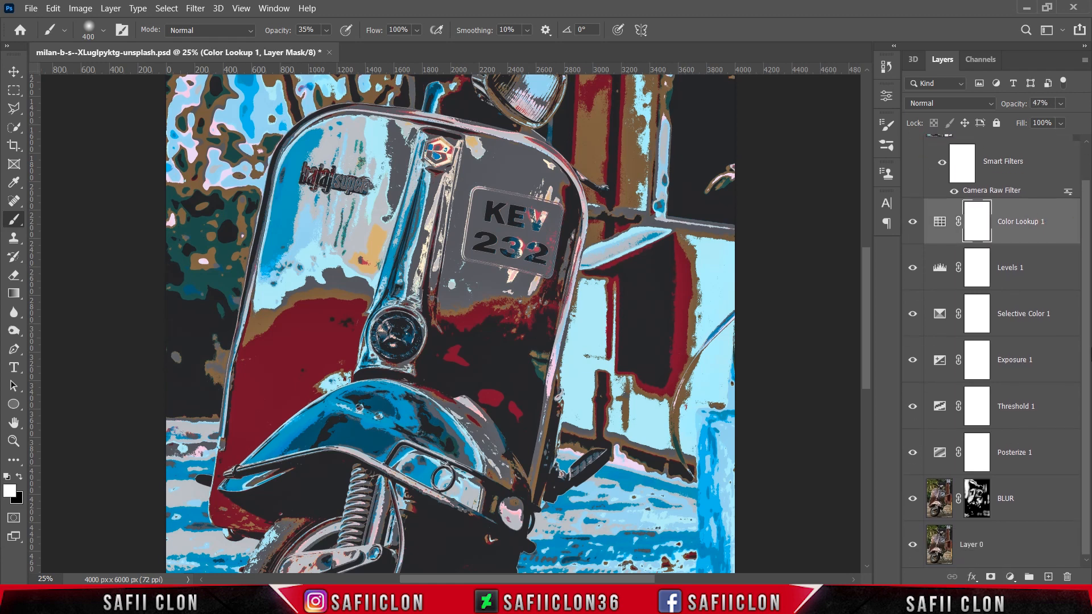
pyautogui.keyDown('shift'); pyautogui.click(1039, 510); pyautogui.keyUp('shift')
pyautogui.rightClick(1032, 495)
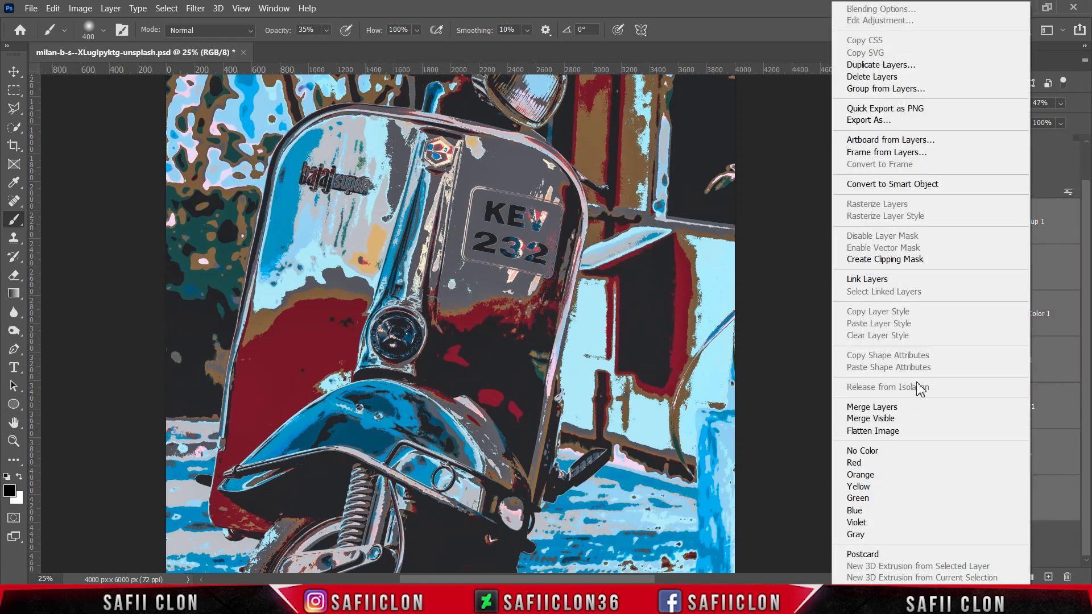
pyautogui.click(870, 89)
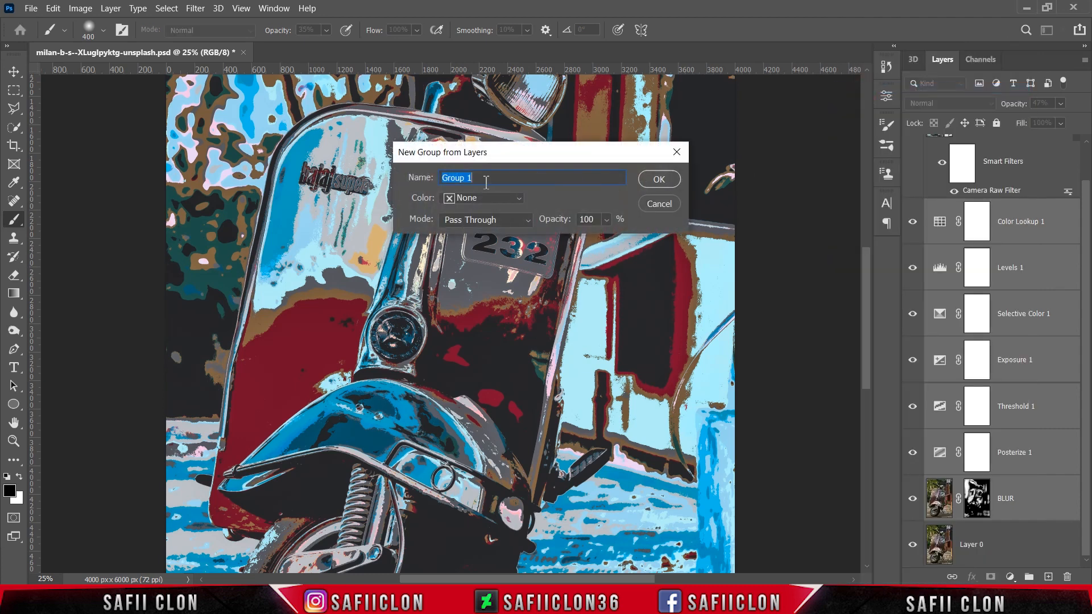
pyautogui.write('EDIT')
pyautogui.click(653, 182)
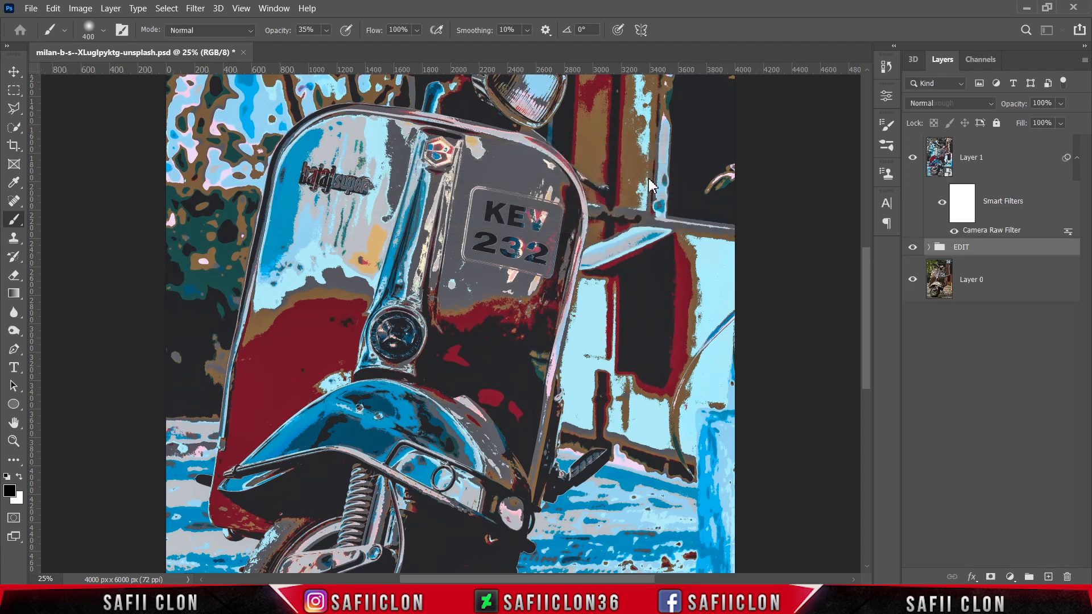
pyautogui.click(912, 248)
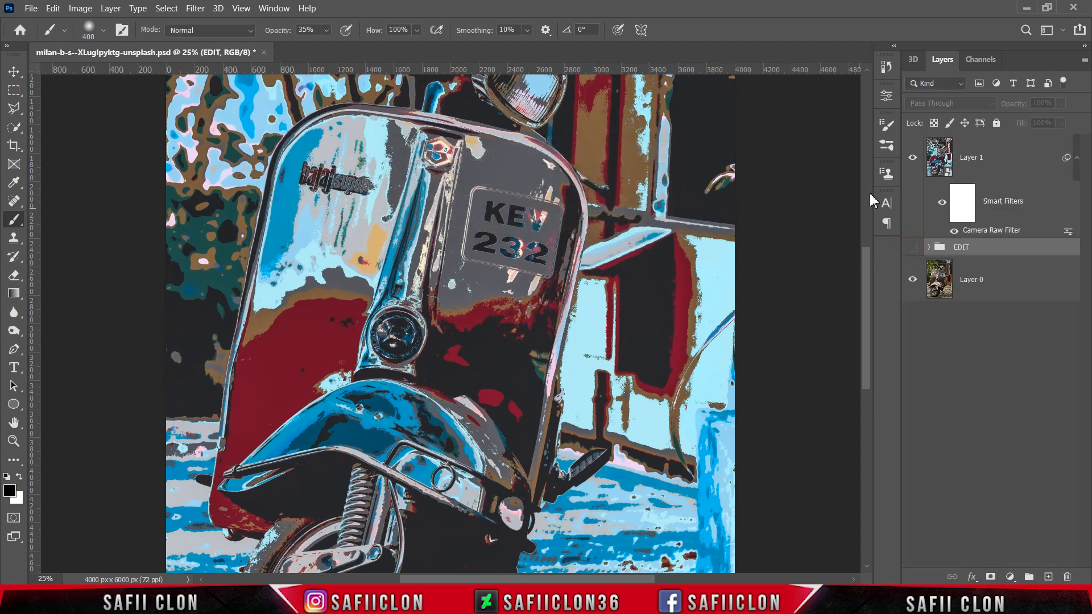
# Compare the finished Layer 1 with the original photo and inspect the artwork close up and as a whole.
pyautogui.click(912, 158)
pyautogui.click(912, 158)
pyautogui.click(912, 158)
pyautogui.click(913, 157)
pyautogui.hotkey('ctrl', '-')
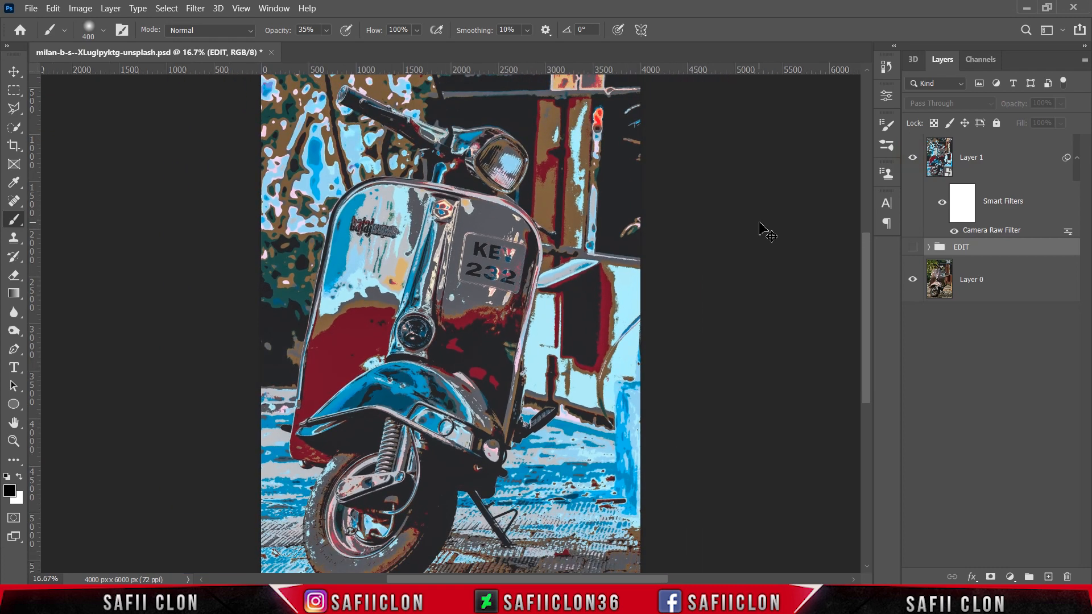
pyautogui.click(913, 158)
pyautogui.click(919, 160)
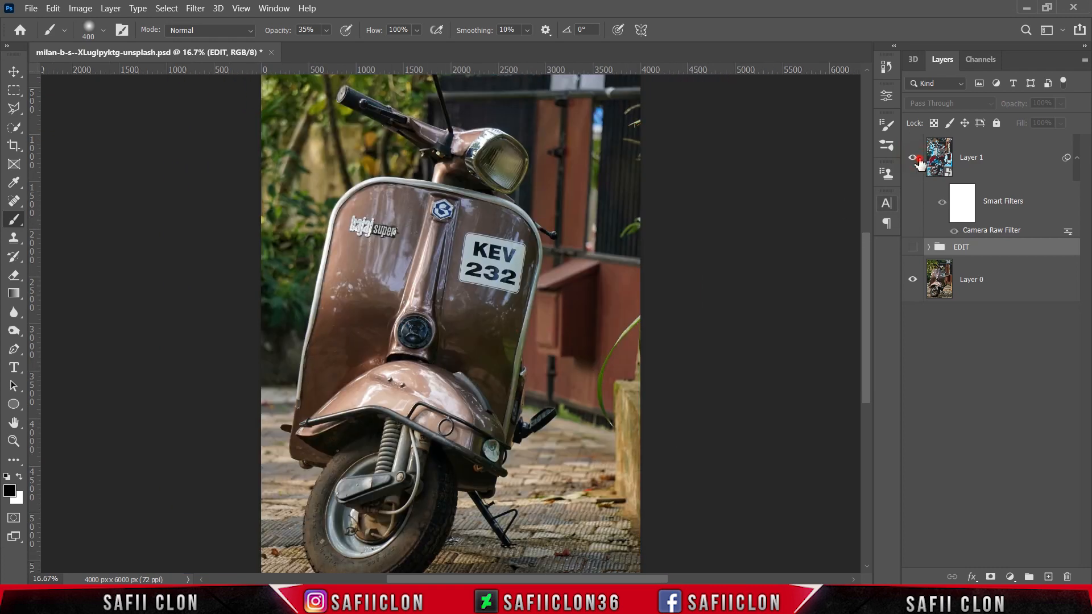
pyautogui.click(918, 159)
pyautogui.click(919, 159)
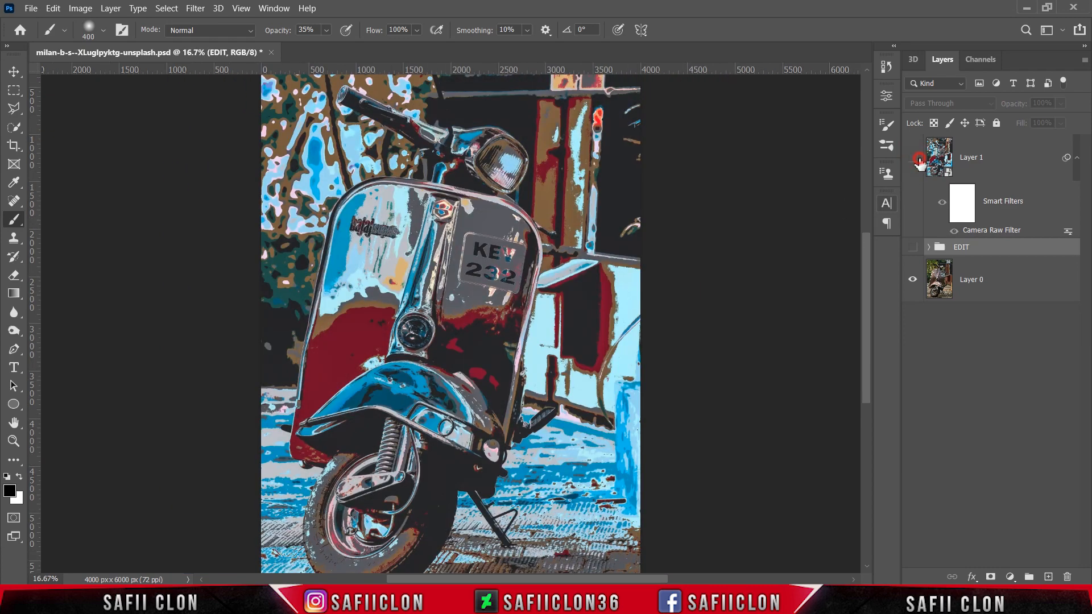
pyautogui.click(920, 162)
pyautogui.click(920, 162)
pyautogui.hotkey('ctrl', '-')
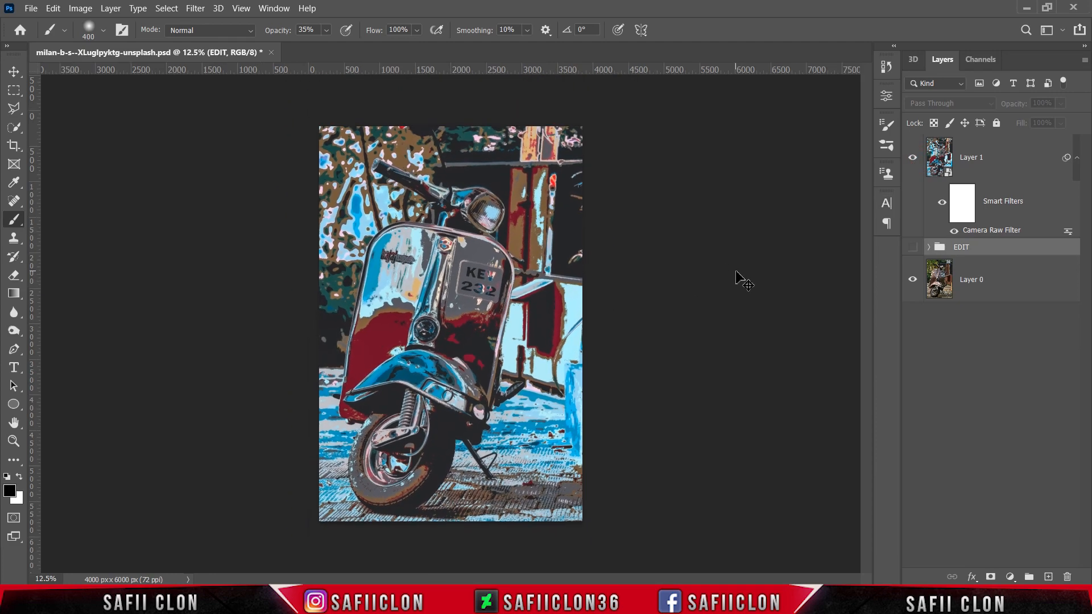
pyautogui.hotkey('ctrl', '+')
pyautogui.hotkey('ctrl', '+')
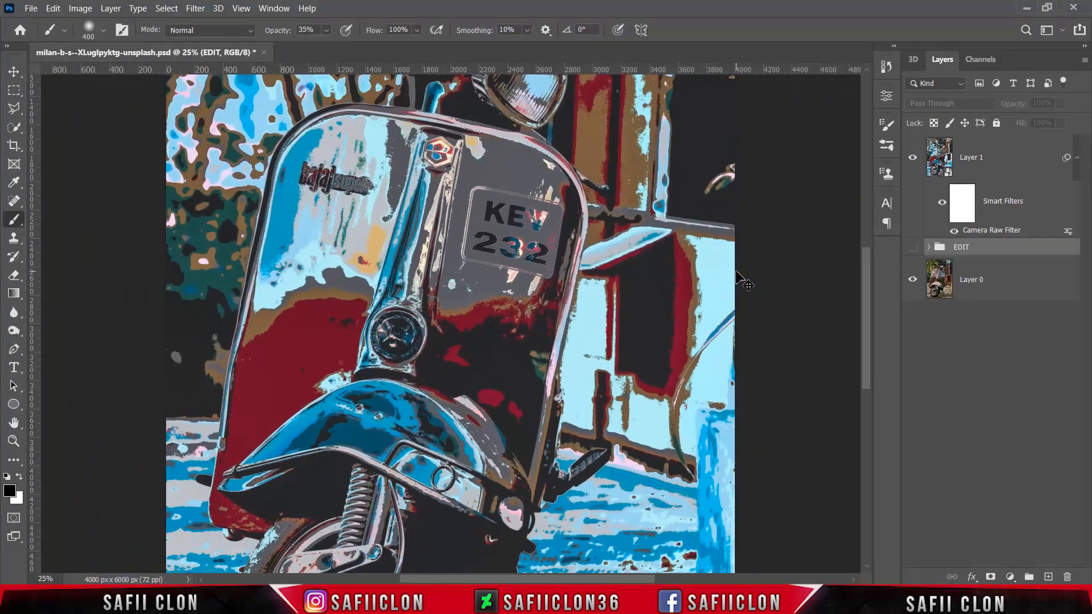
pyautogui.hotkey('ctrl', '-')
pyautogui.hotkey('ctrl', '-')
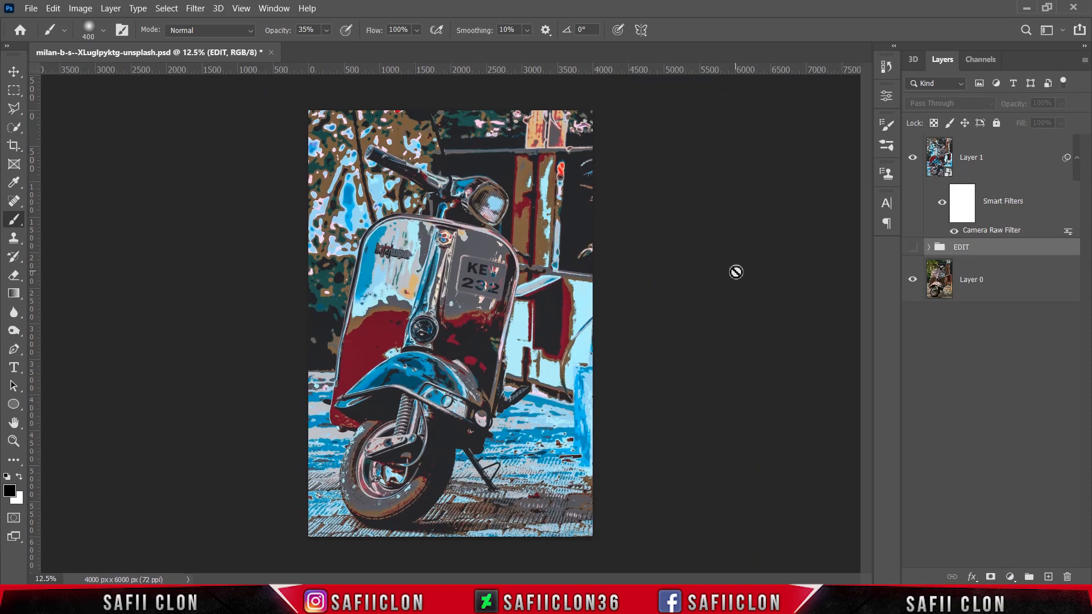